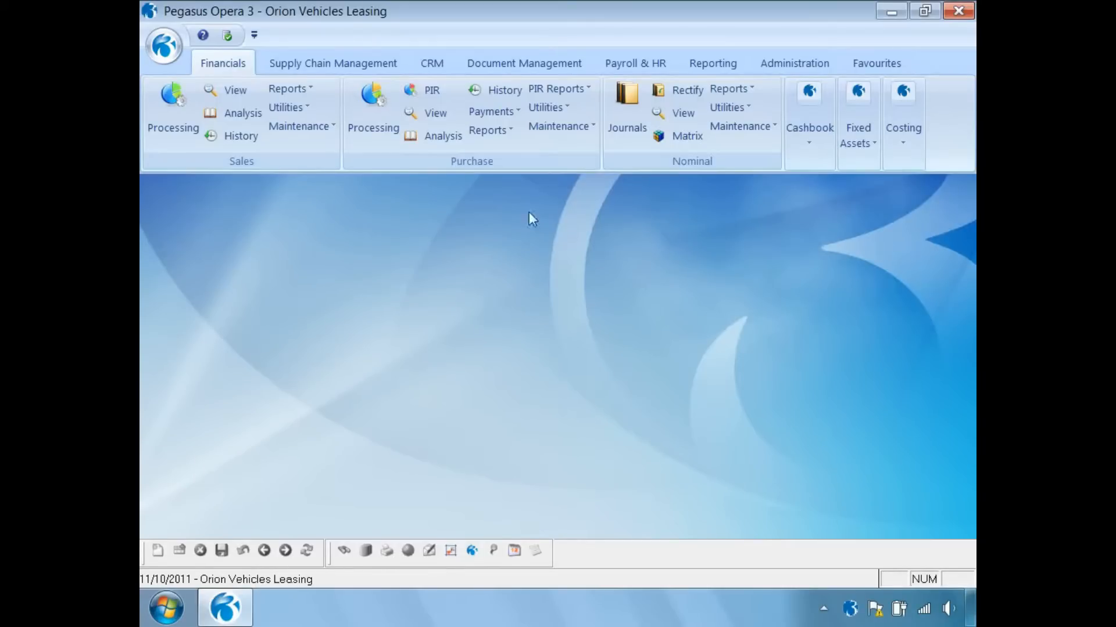
- Open Landed Cost Groups under Supply Chain Management stock maintenance, showing D100 Import Taxes
left_click(341, 68)
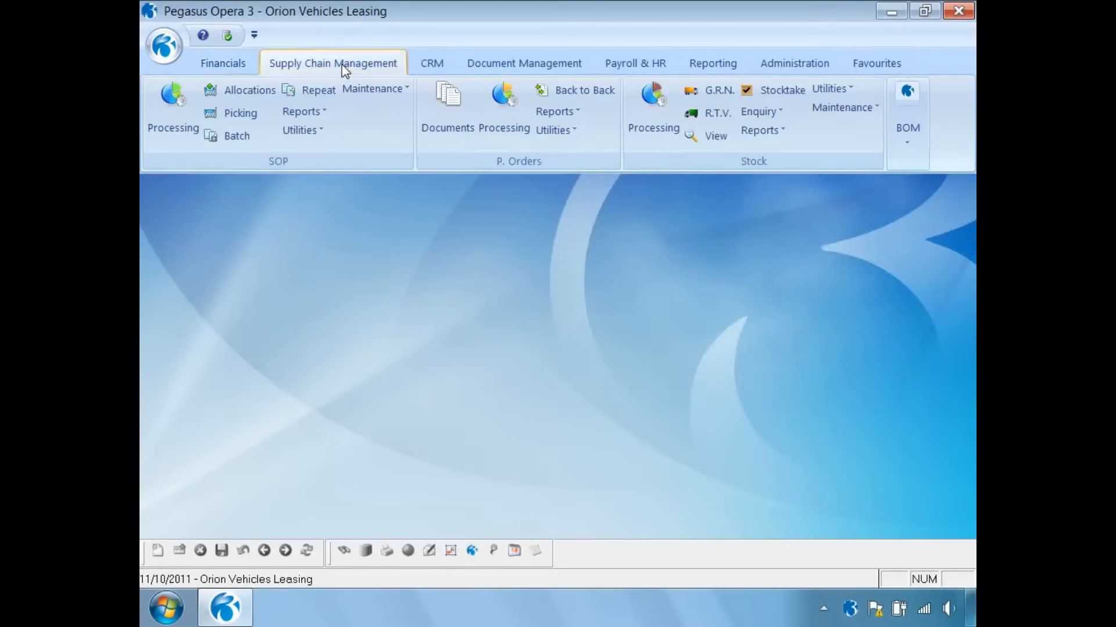
left_click(851, 107)
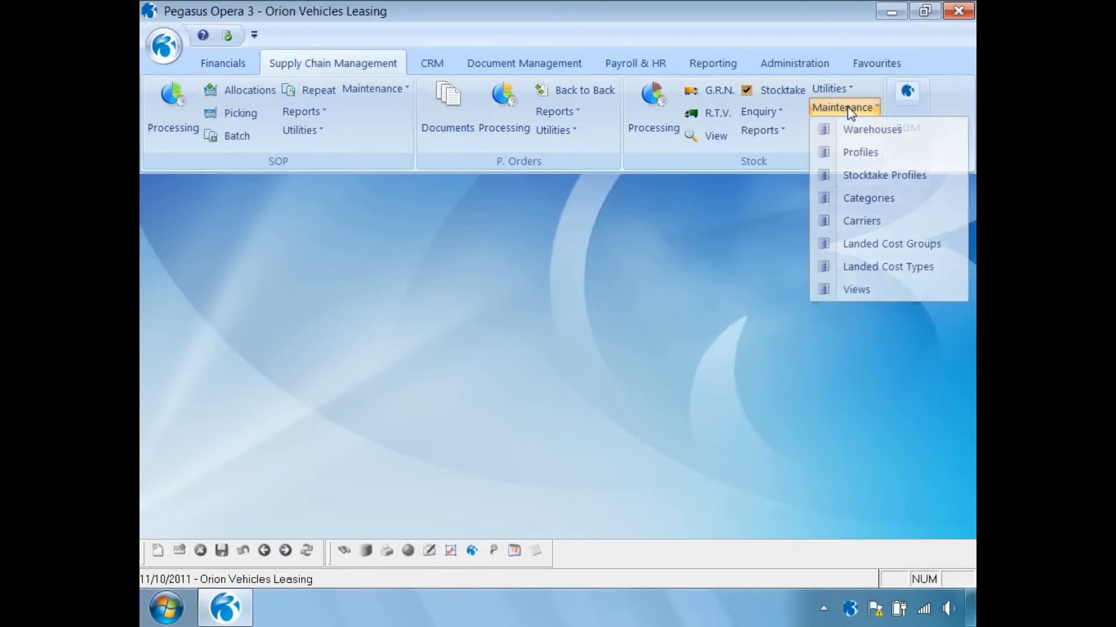
left_click(880, 245)
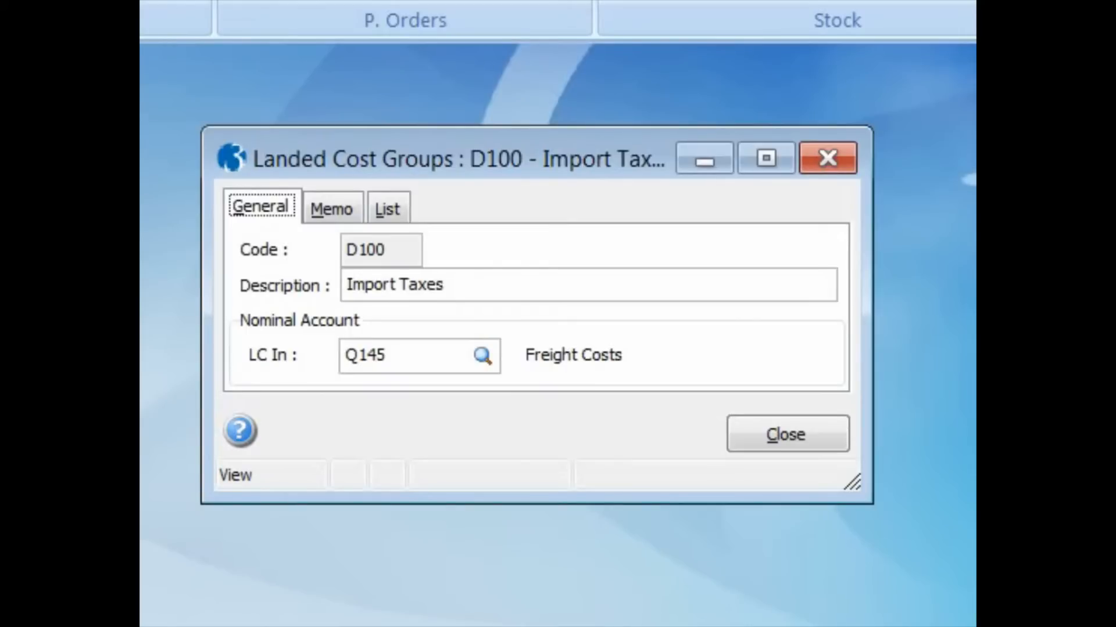
- Start a new landed cost group with code F100 and description Freight
key("Insert")
type("F100")
key("Tab")
type("Freight")
key("Tab")
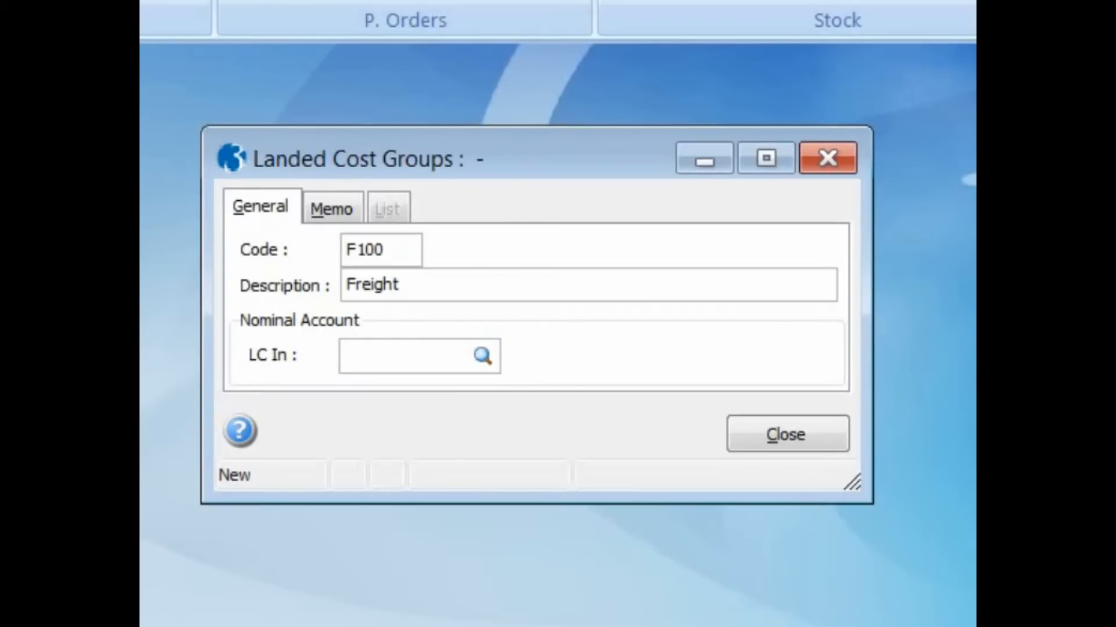
- Assign nominal account Q145 Freight Costs, save the group, check the list and close the window
type("Q")
key("Return")
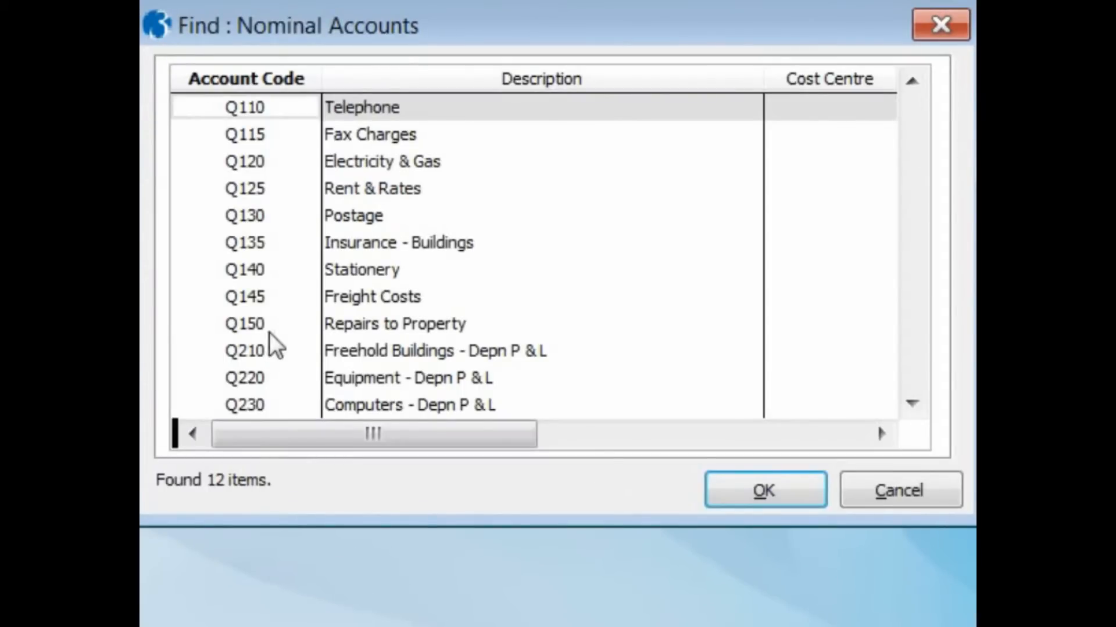
left_click(269, 299)
left_click(733, 494)
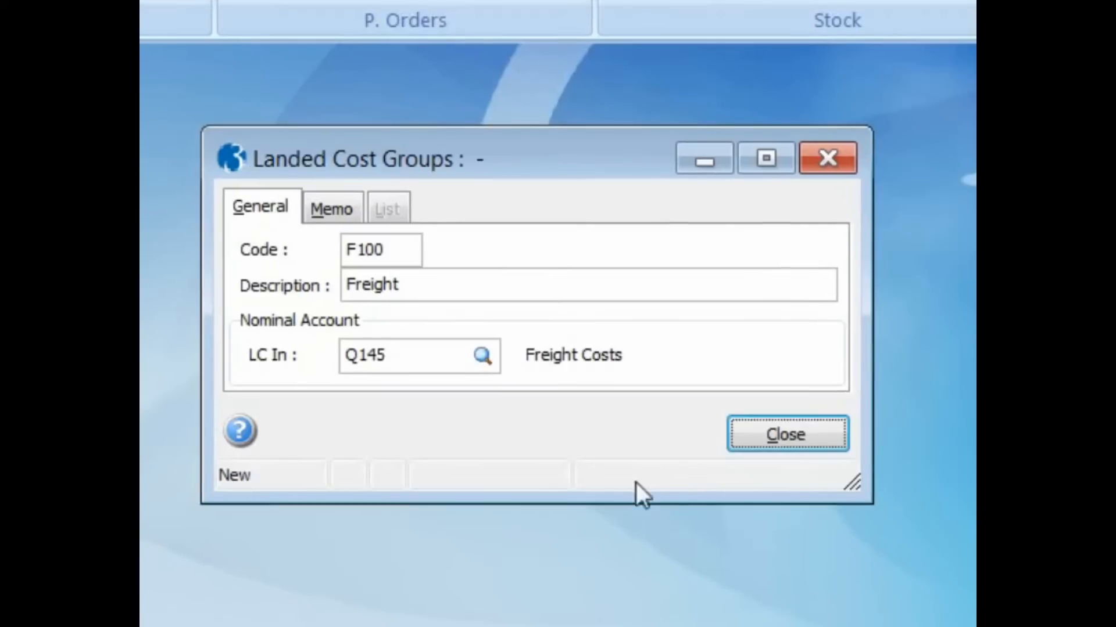
key("ctrl+s")
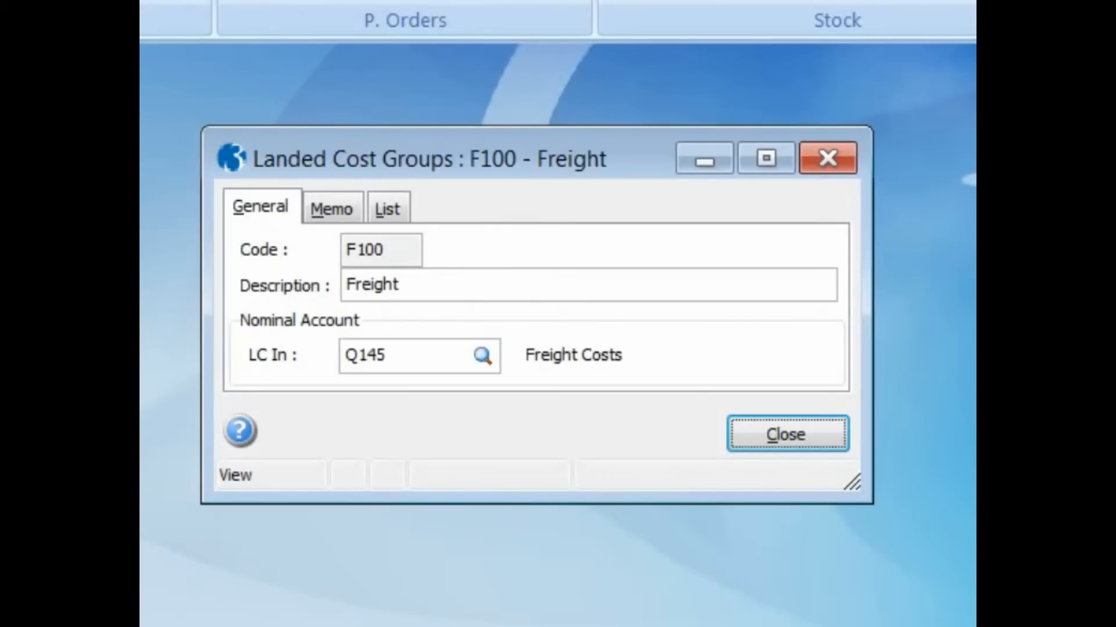
left_click(398, 208)
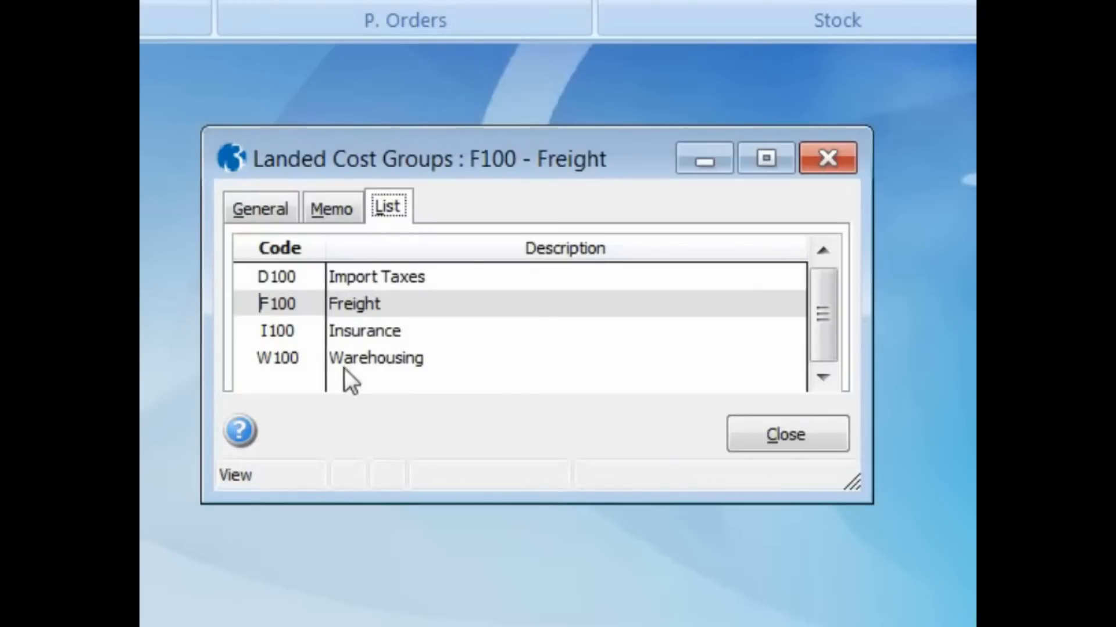
left_click(739, 446)
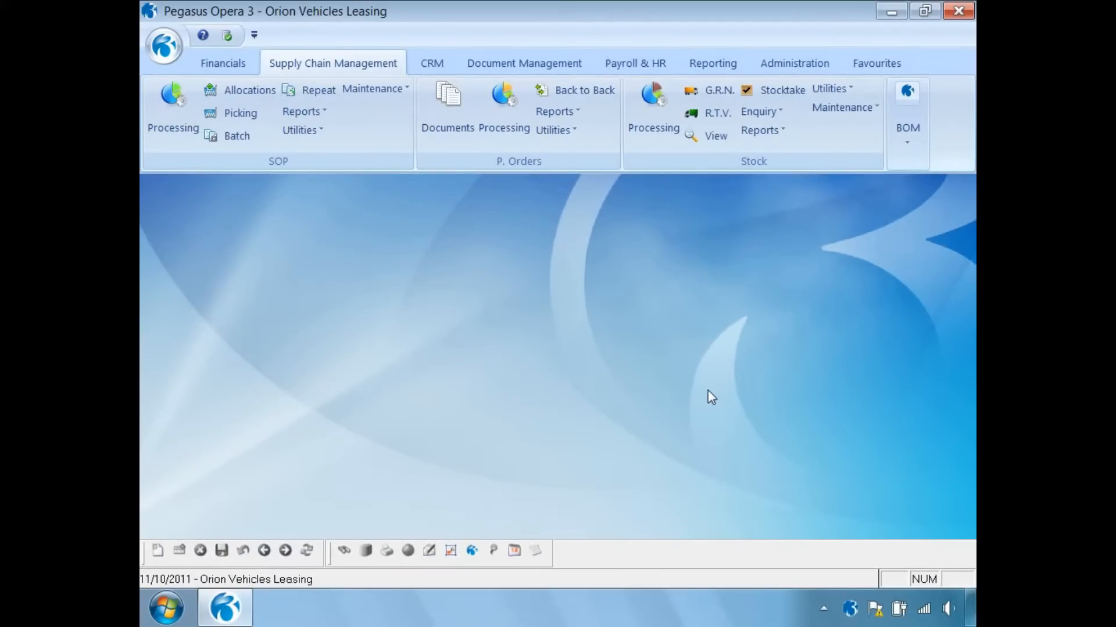
- In Landed Cost Types, enter new type T001 'Sea Transport' assigned to group F100 Freight
left_click(849, 110)
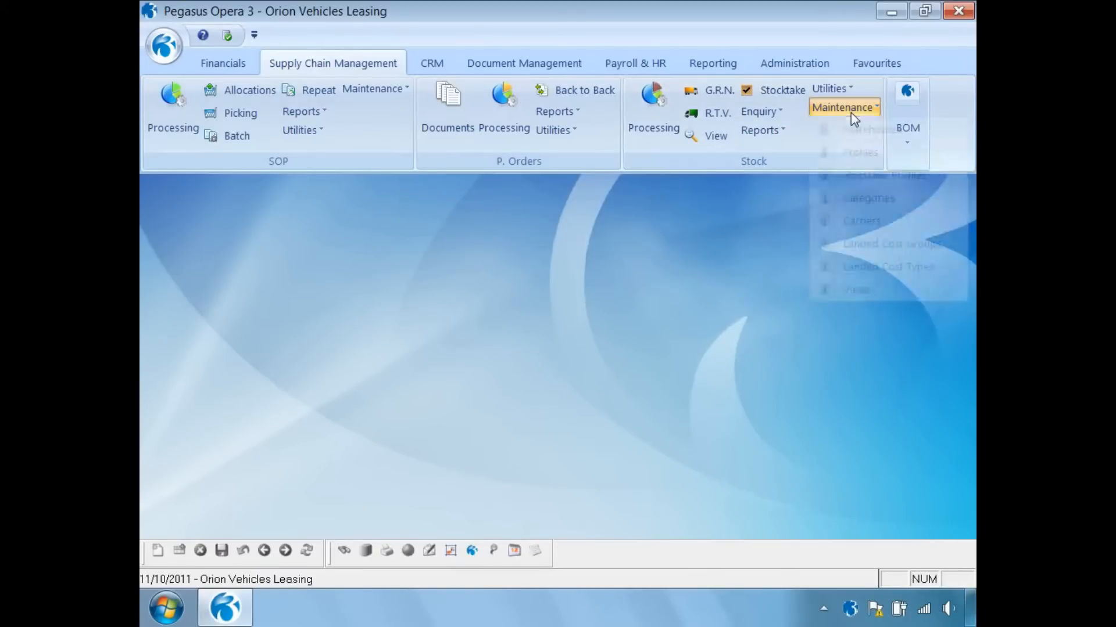
left_click(865, 269)
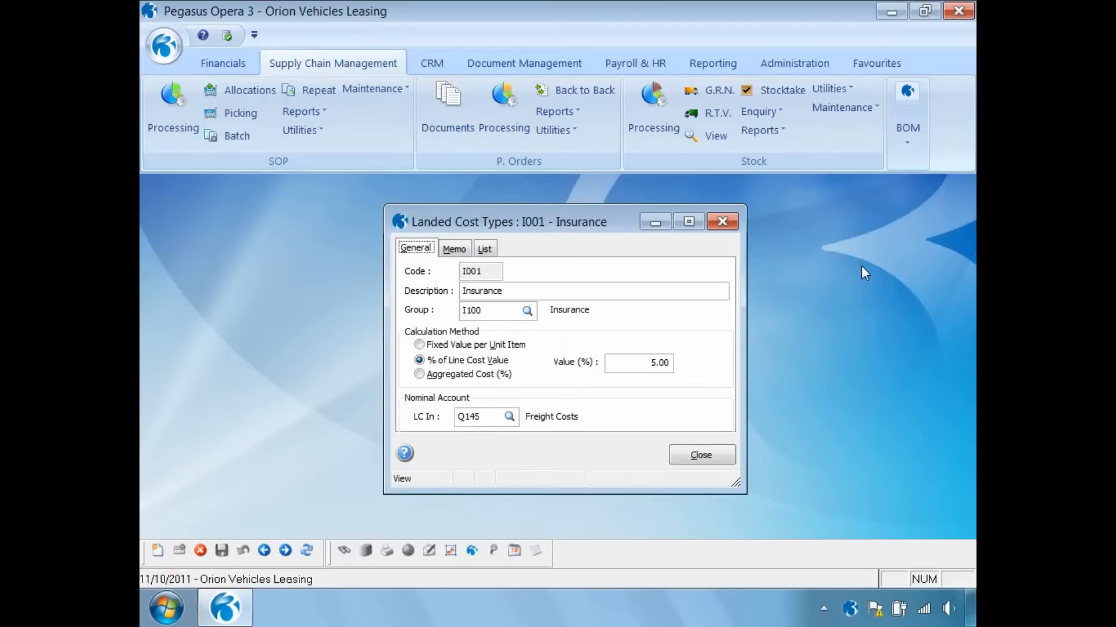
left_click(158, 551)
type("T001")
key("Tab")
type("Sea Transport")
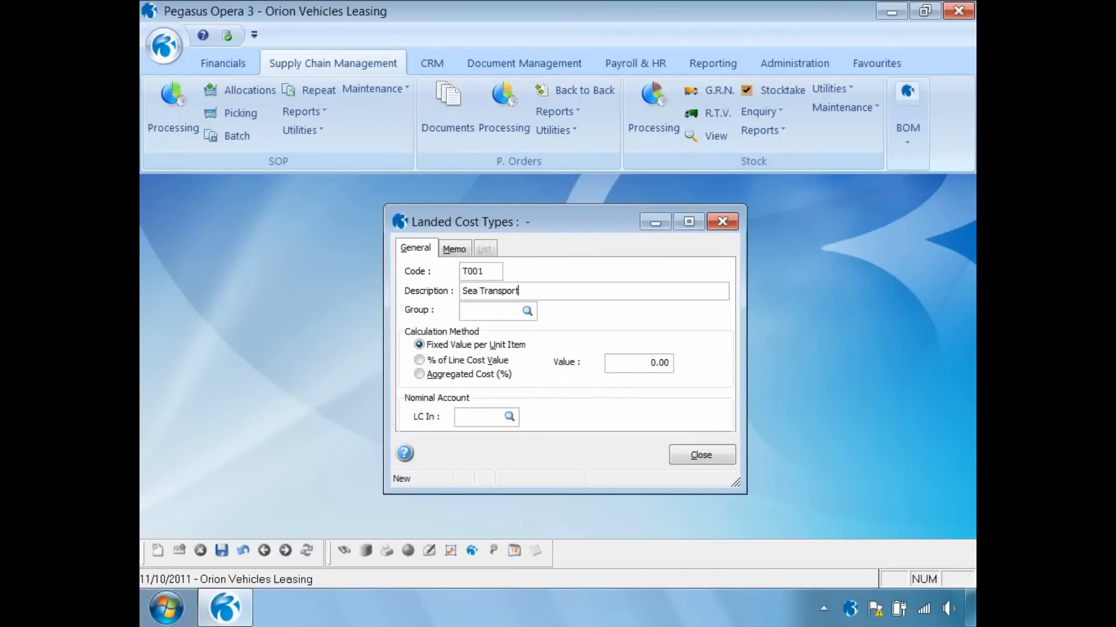
key("Tab")
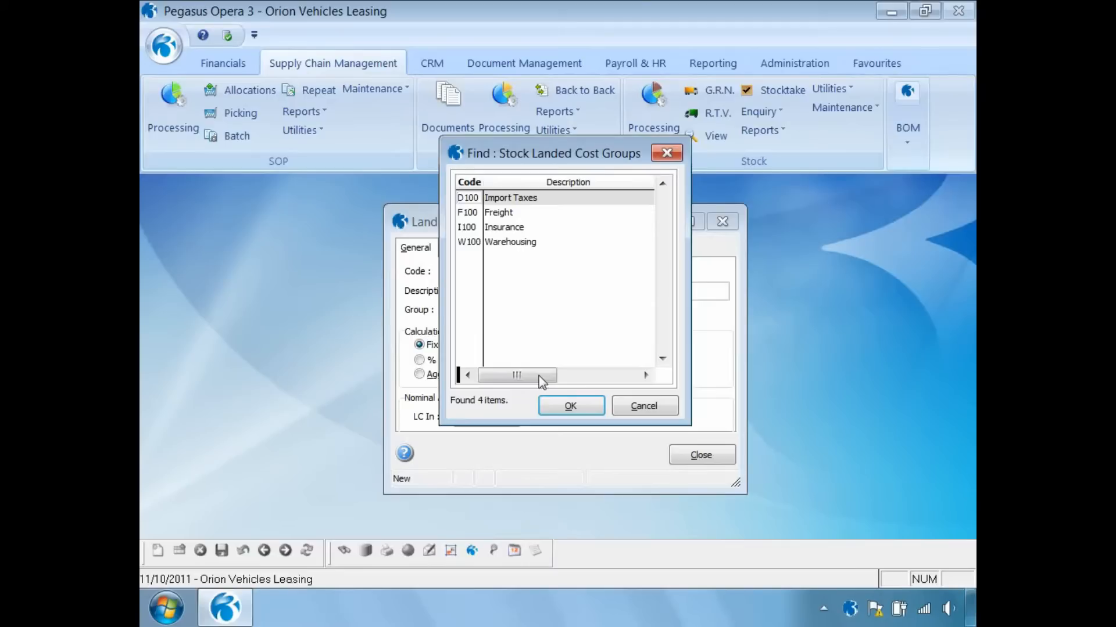
left_click(494, 213)
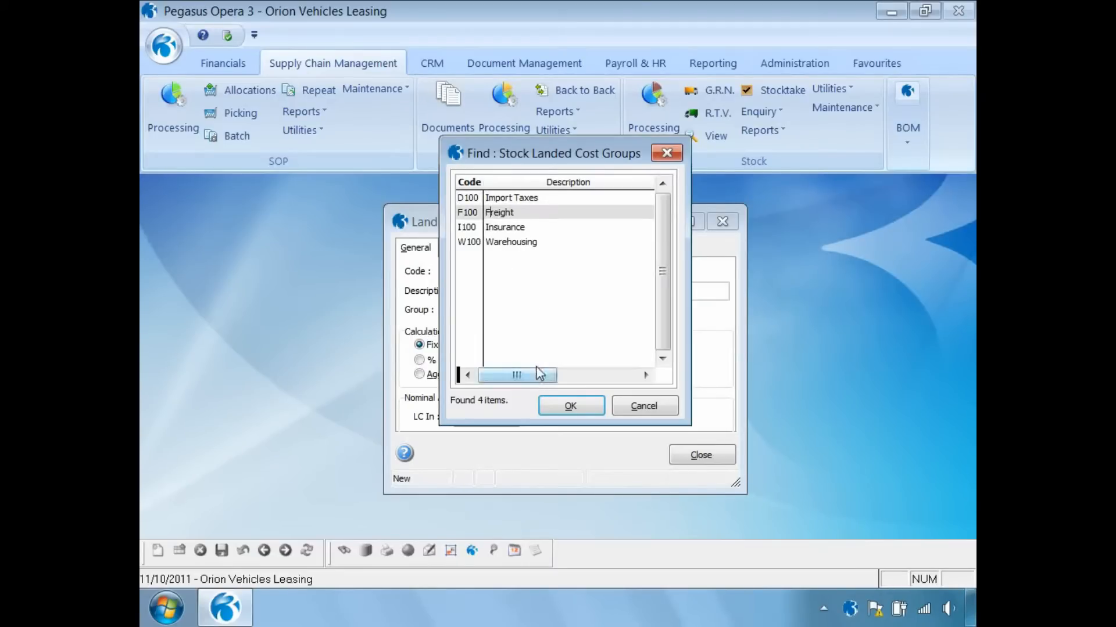
left_click(549, 408)
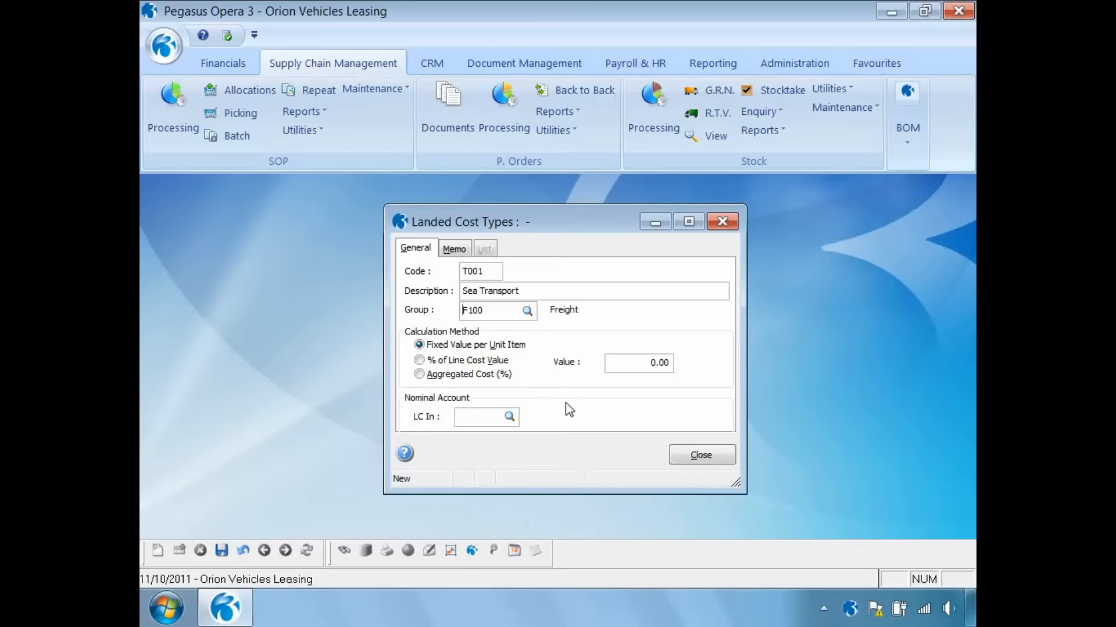
left_click(419, 360)
left_click(418, 374)
left_click(419, 345)
- Give Sea Transport a value of 1.75 per unit, save it, and close the types window
left_click(636, 363)
type("1.7")
left_click(221, 552)
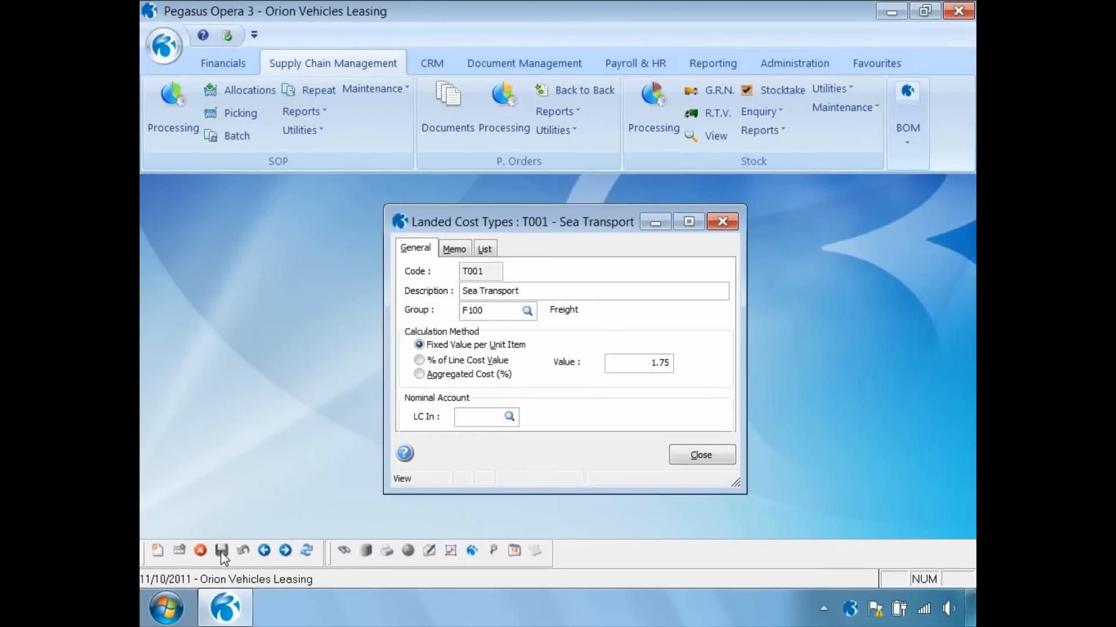
left_click(487, 250)
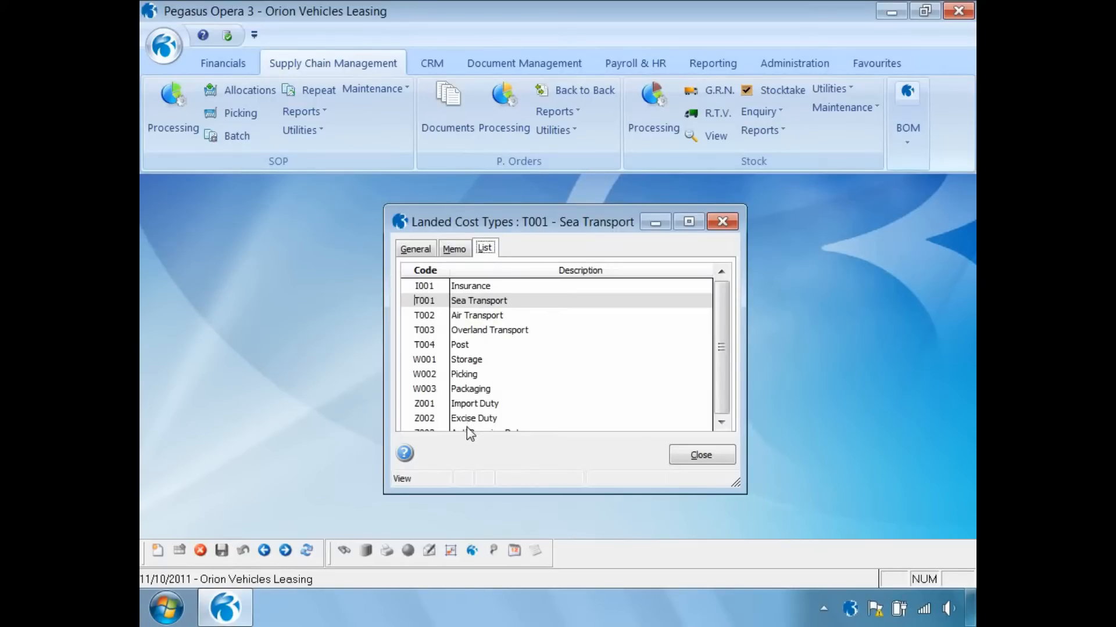
left_click(706, 457)
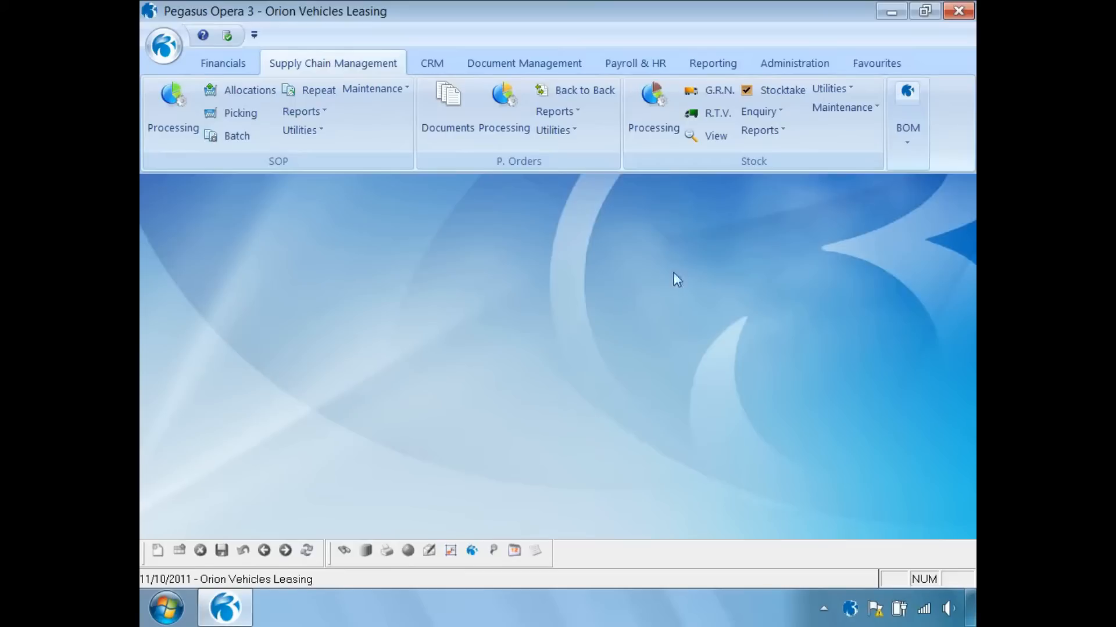
- Open ZACD008's landed costs and turn on Apply Landed Costs
left_click(650, 113)
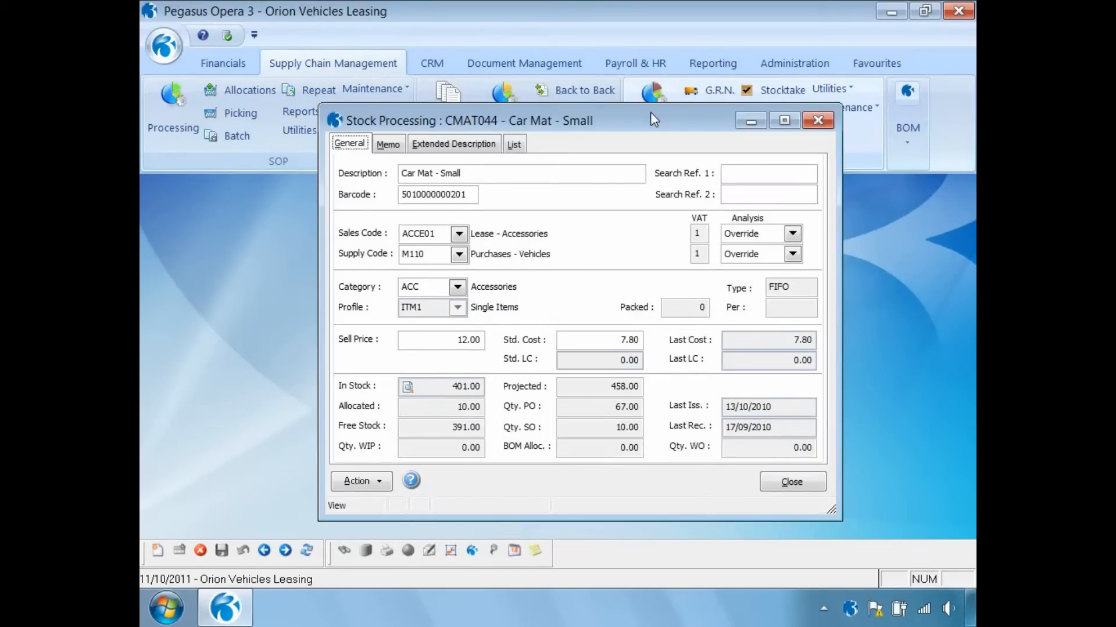
left_click(378, 483)
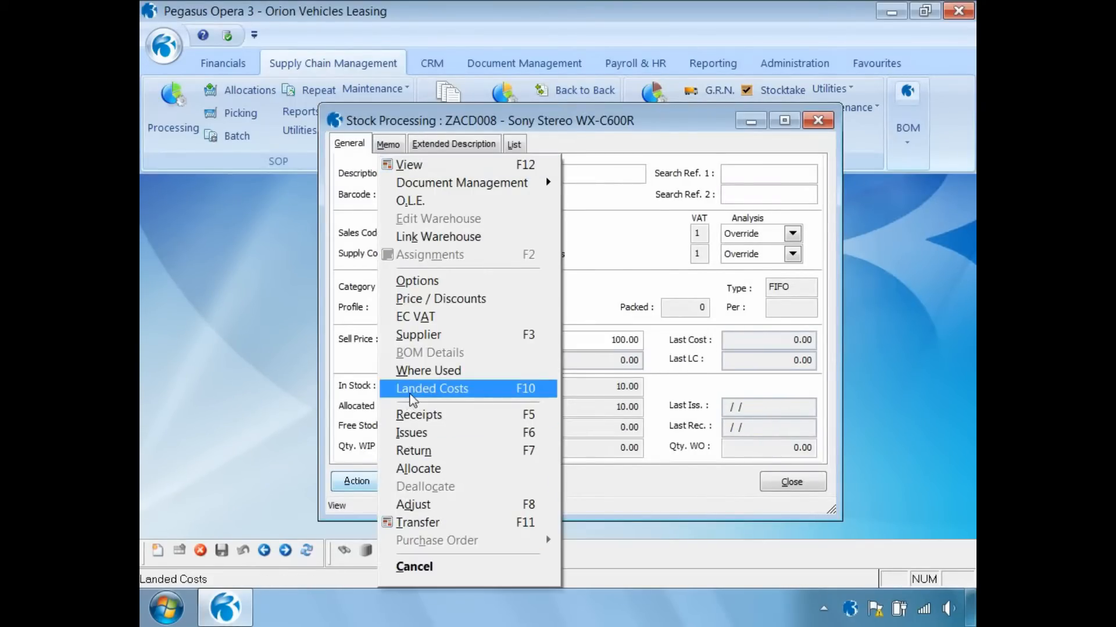
left_click(412, 389)
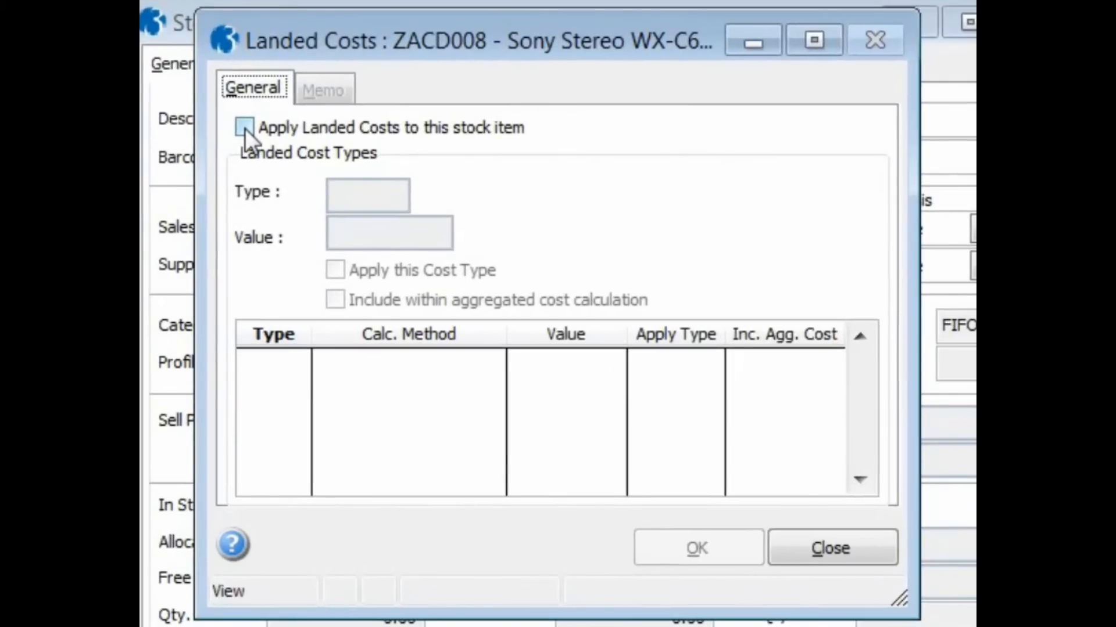
left_click(244, 127)
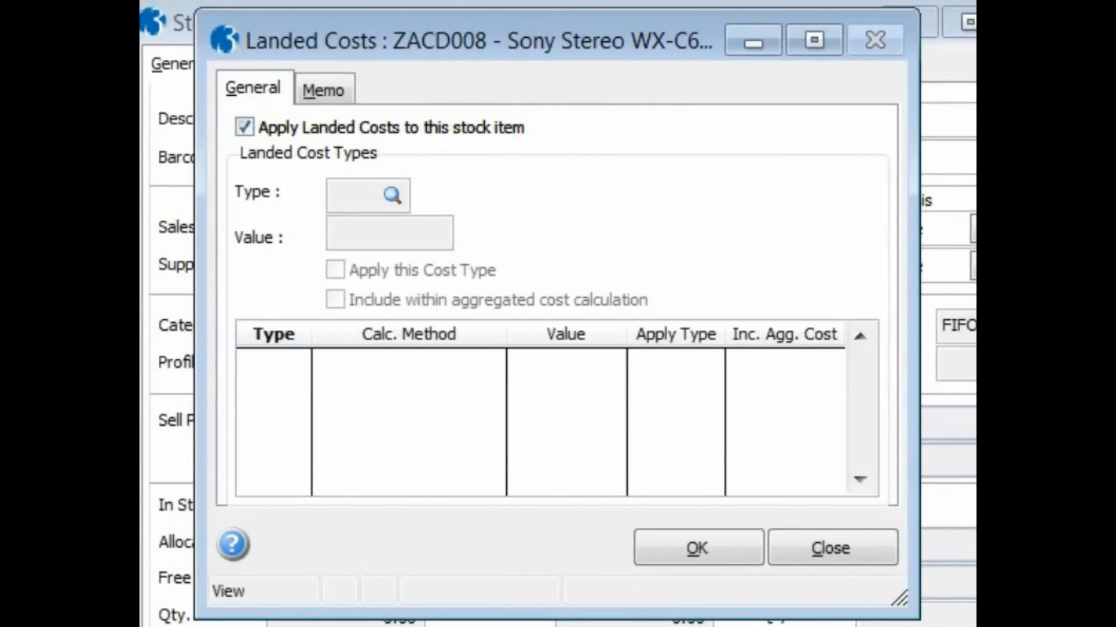
- Add T001 Sea Transport at 1.75, included in aggregated cost calculation
key("ctrl+n")
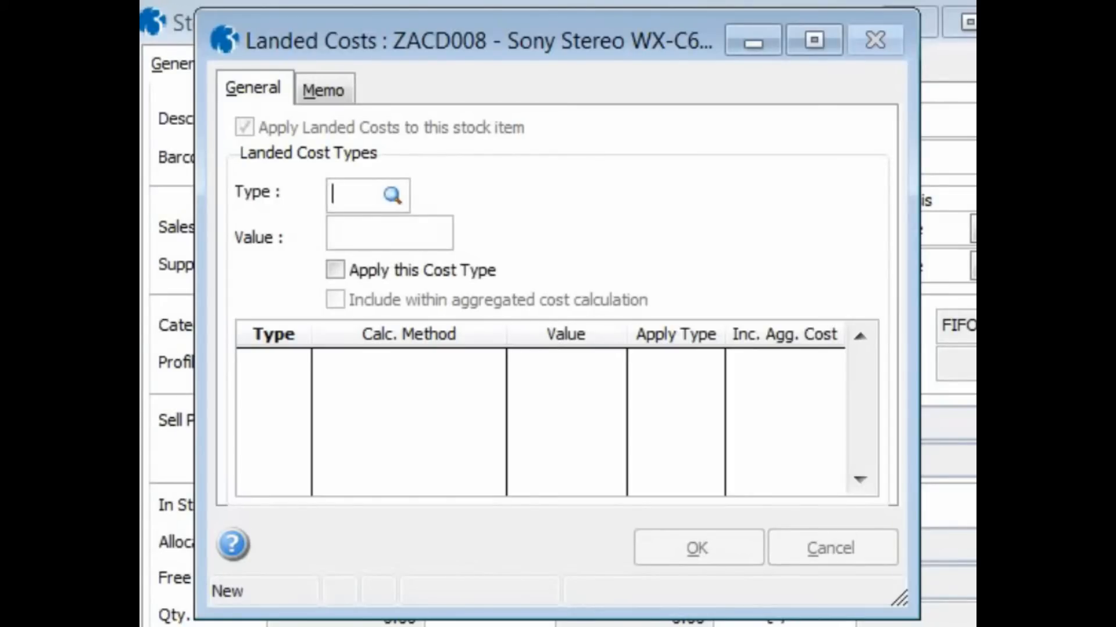
key("Return")
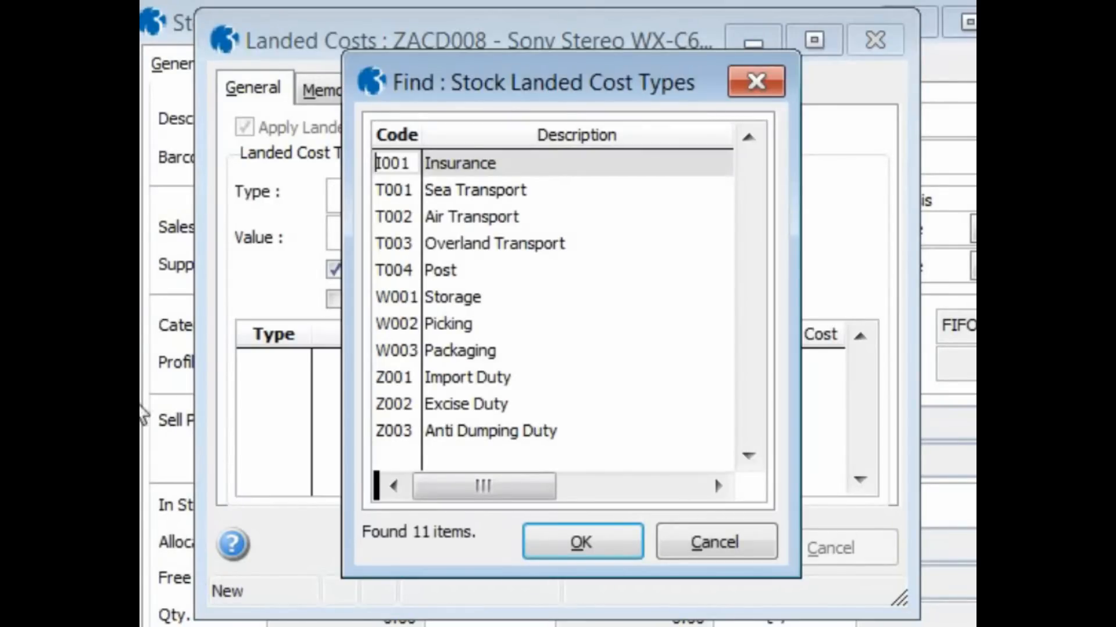
left_click(400, 198)
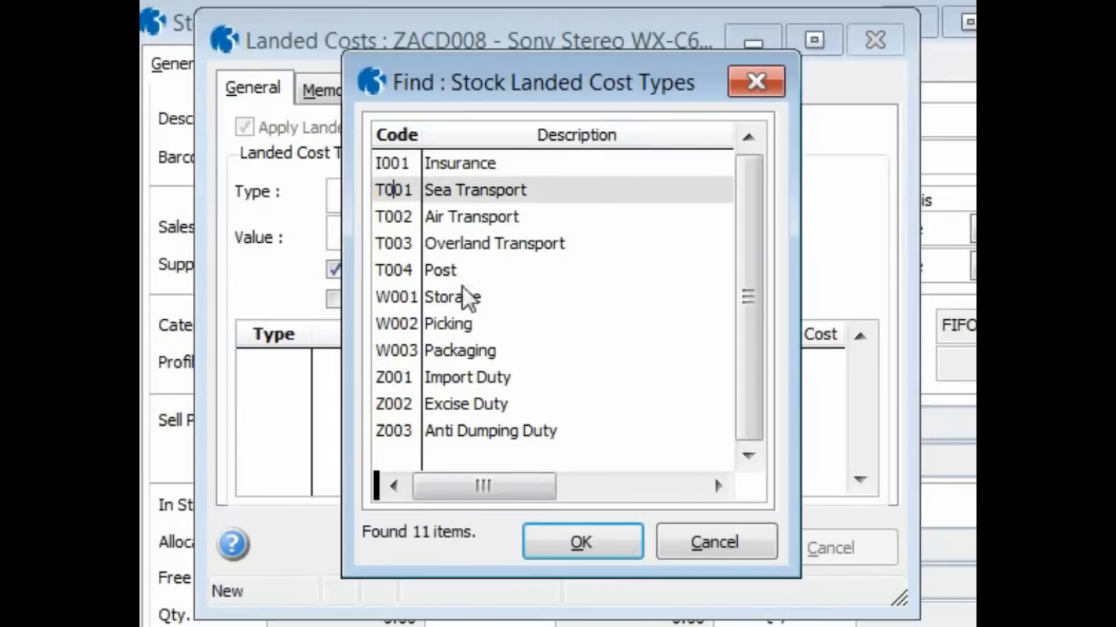
left_click(563, 538)
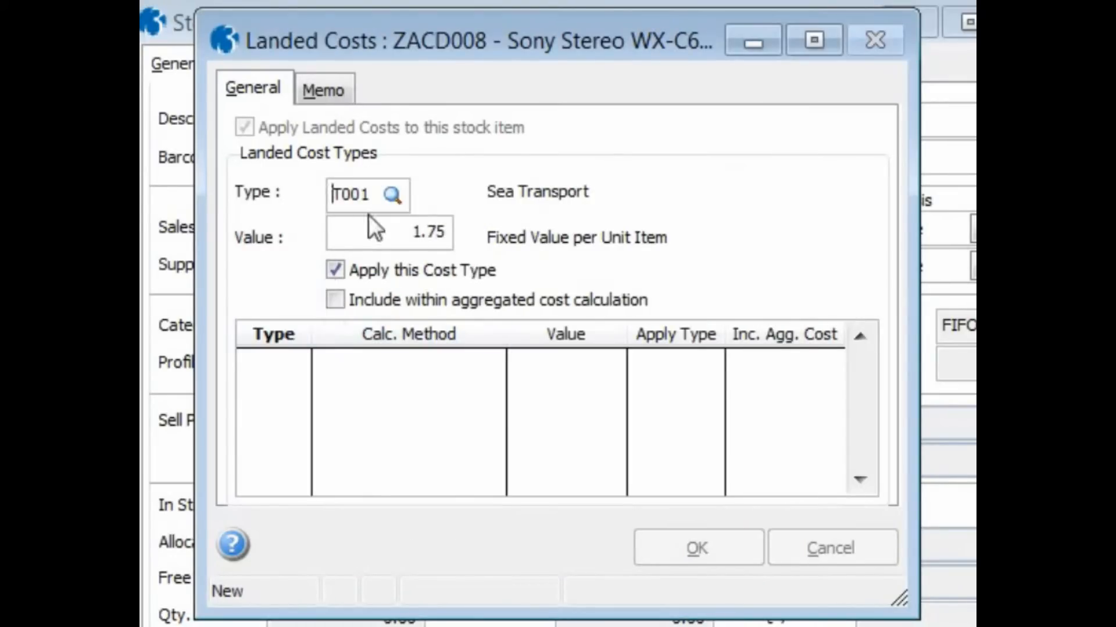
left_click_drag(384, 232, 490, 237)
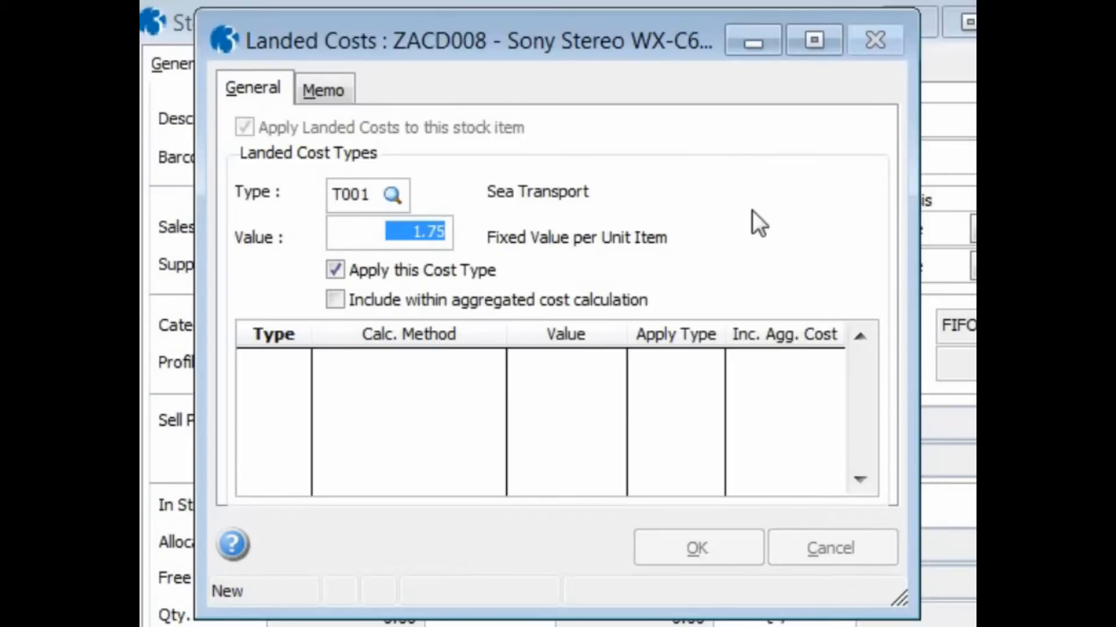
left_click(329, 297)
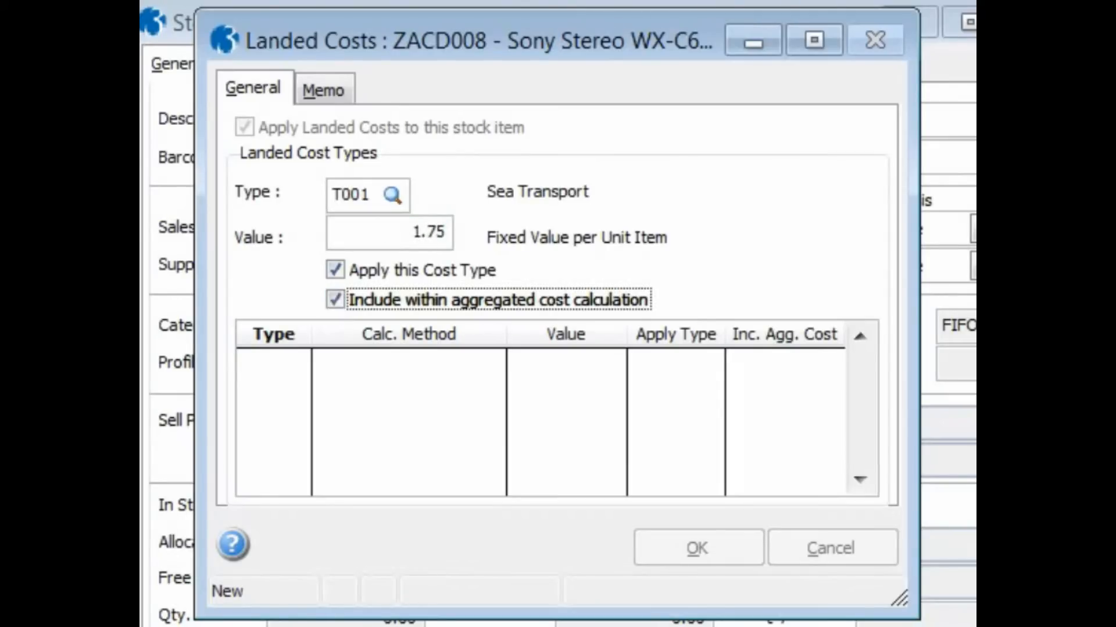
key("Return")
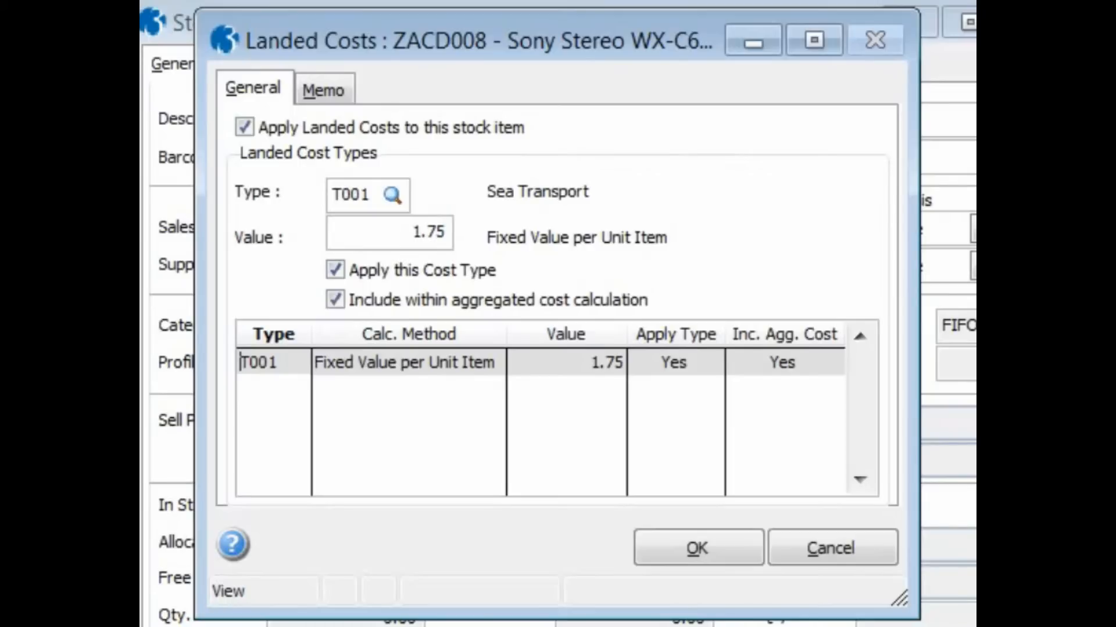
- Add I001 Insurance at 5.00% included in aggregated cost, save, and dismiss the warning
key("ctrl+n")
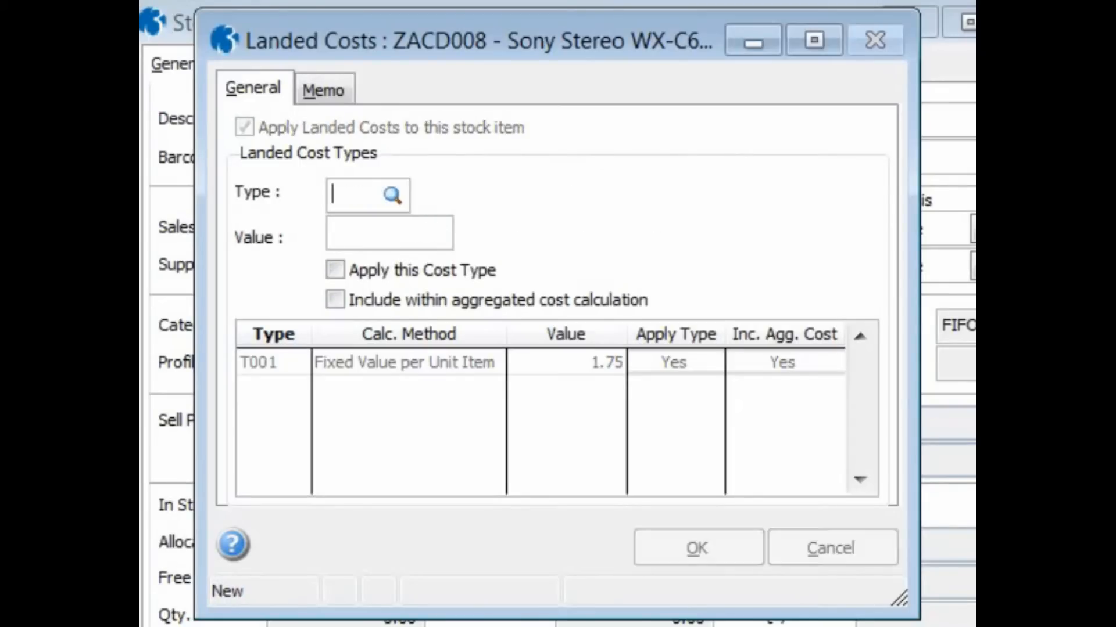
key("Tab")
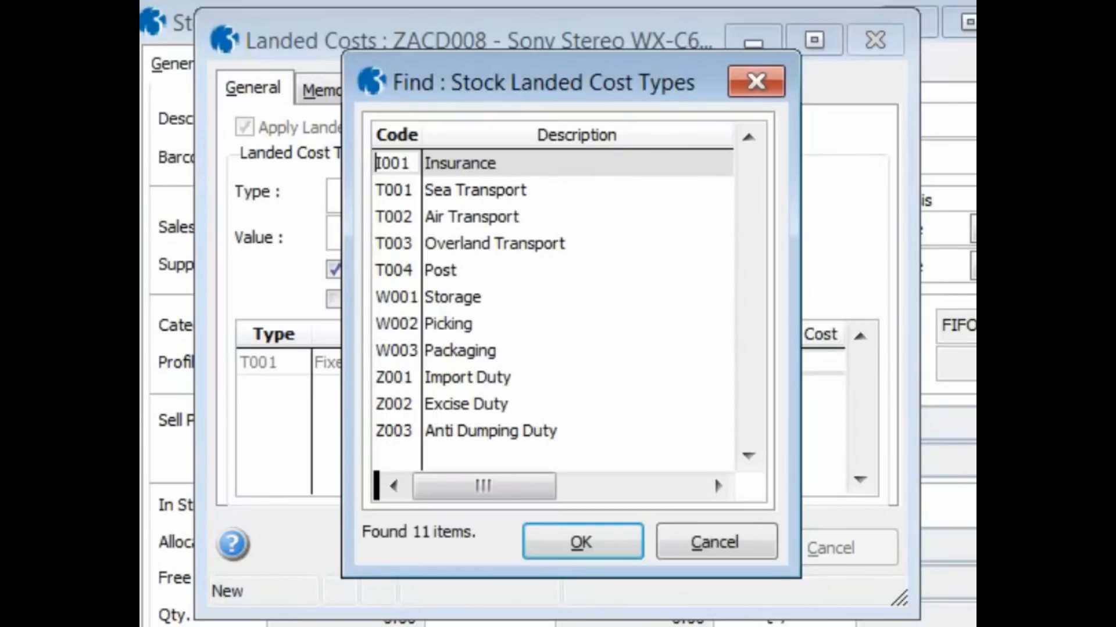
left_click(594, 540)
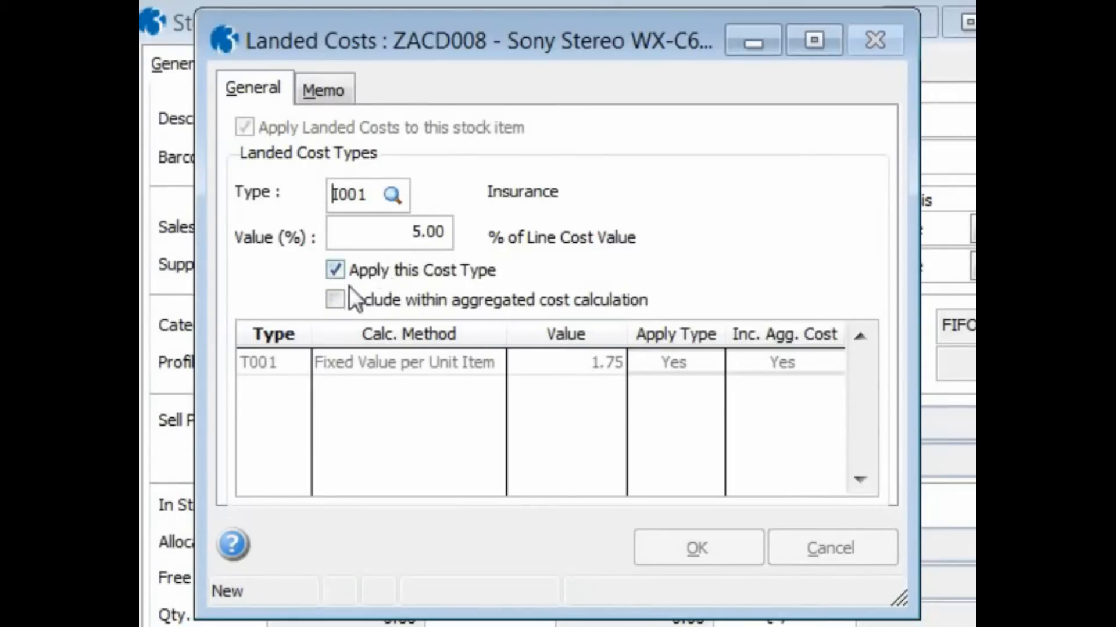
left_click(332, 297)
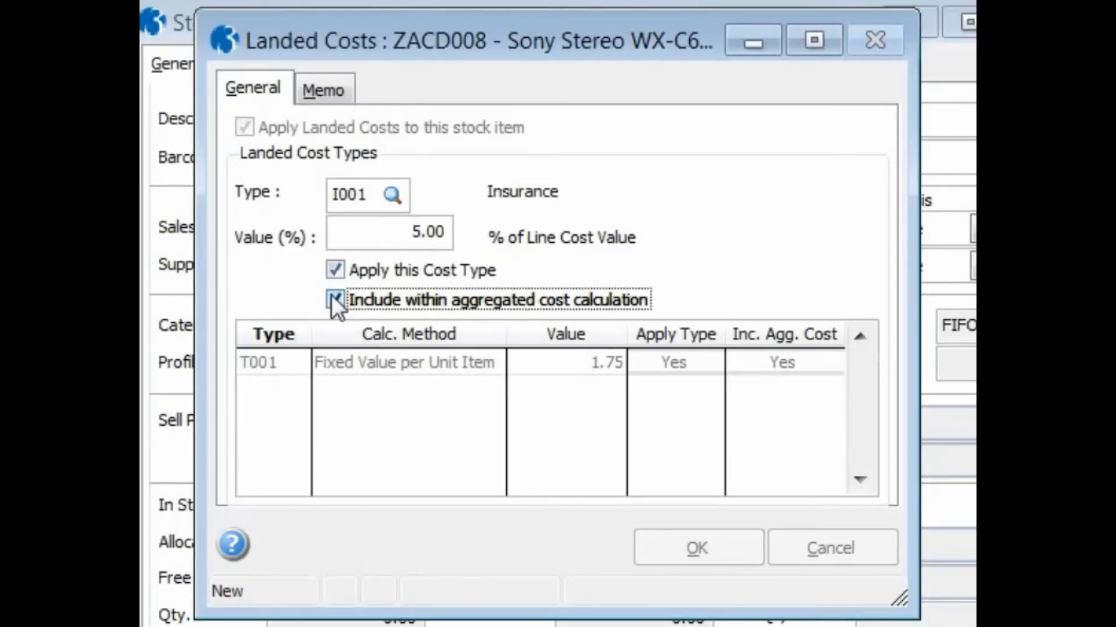
key("ctrl+s")
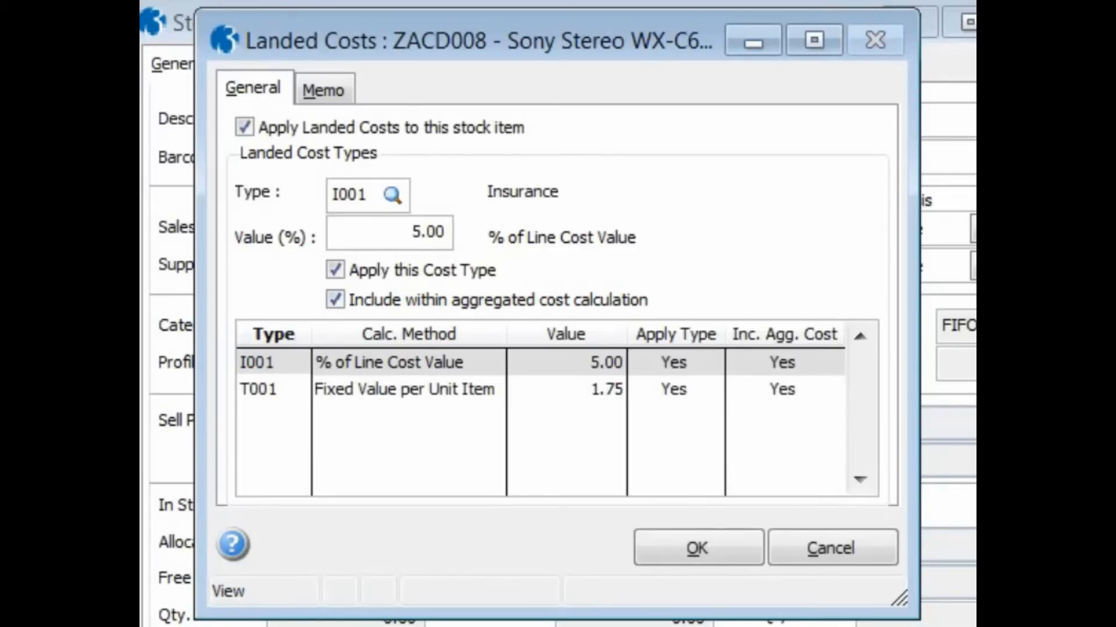
left_click(738, 545)
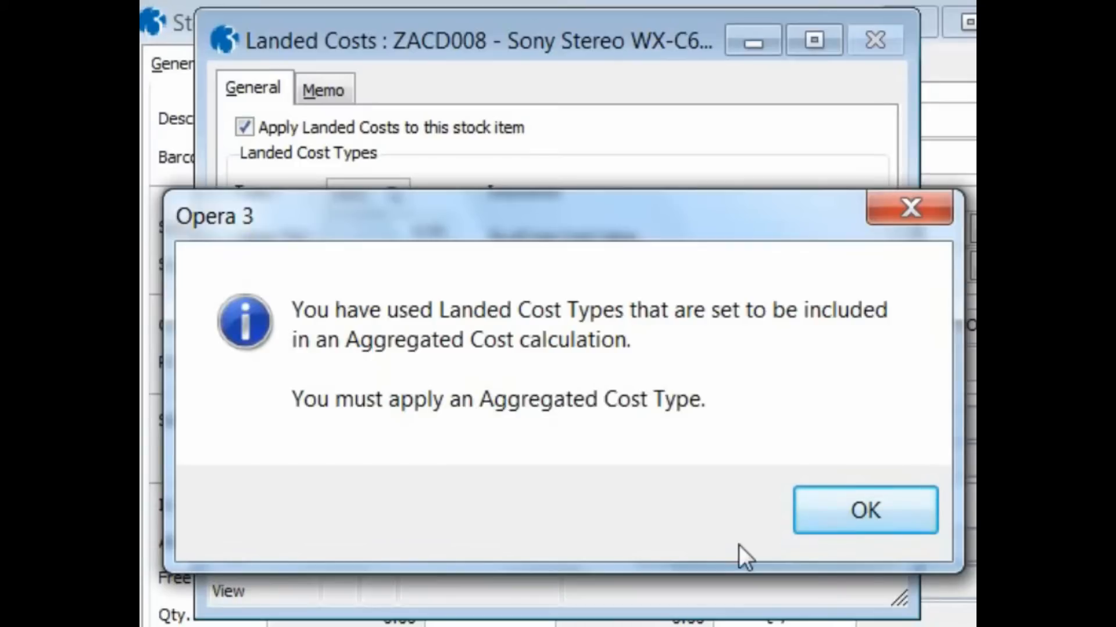
left_click(836, 504)
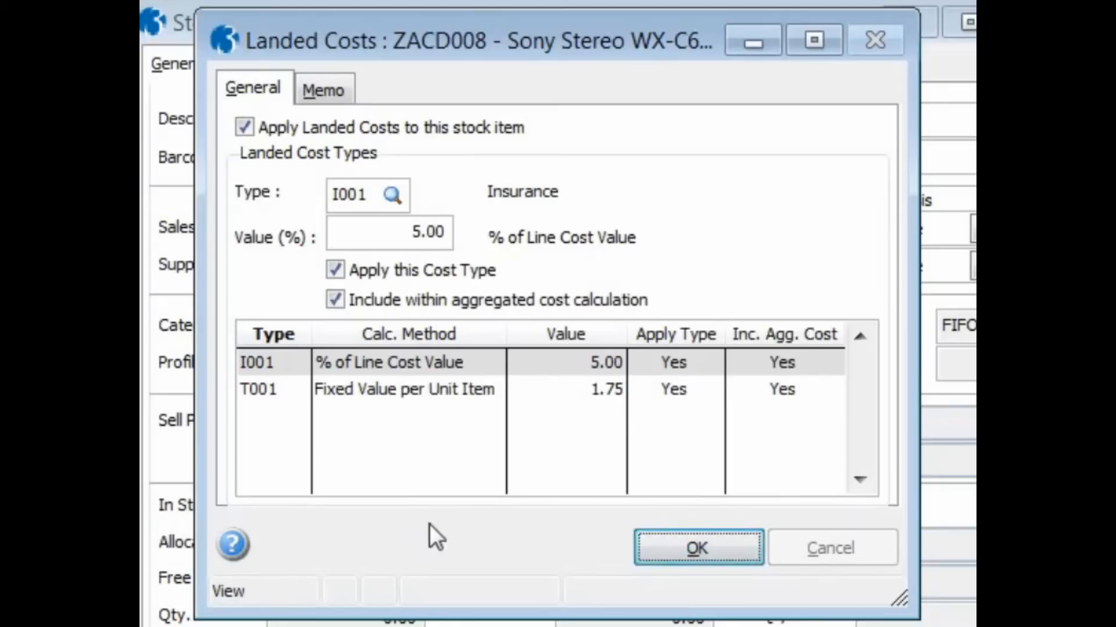
- Add Z003 Anti Dumping Duty at 17.50% and close the landed cost settings
key("ctrl+n")
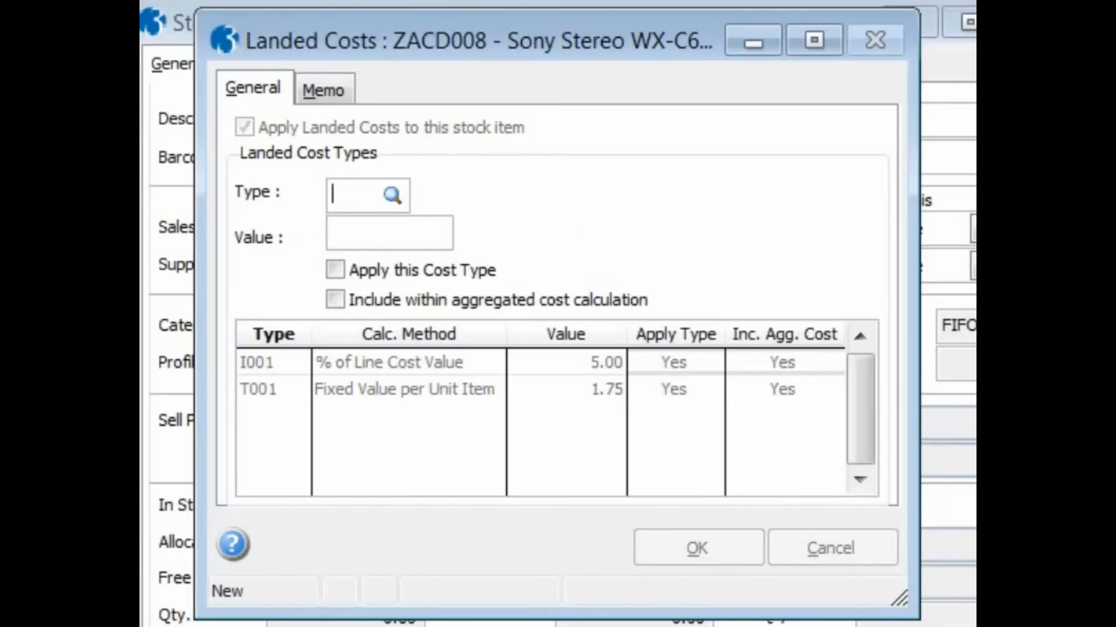
key("Tab")
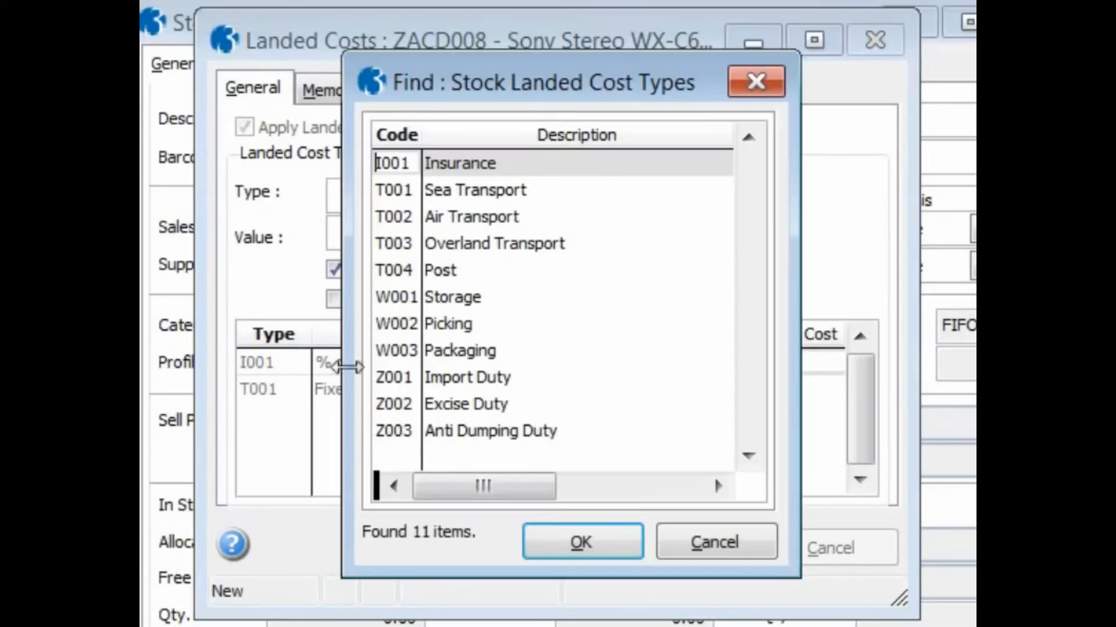
left_click(484, 433)
left_click(549, 543)
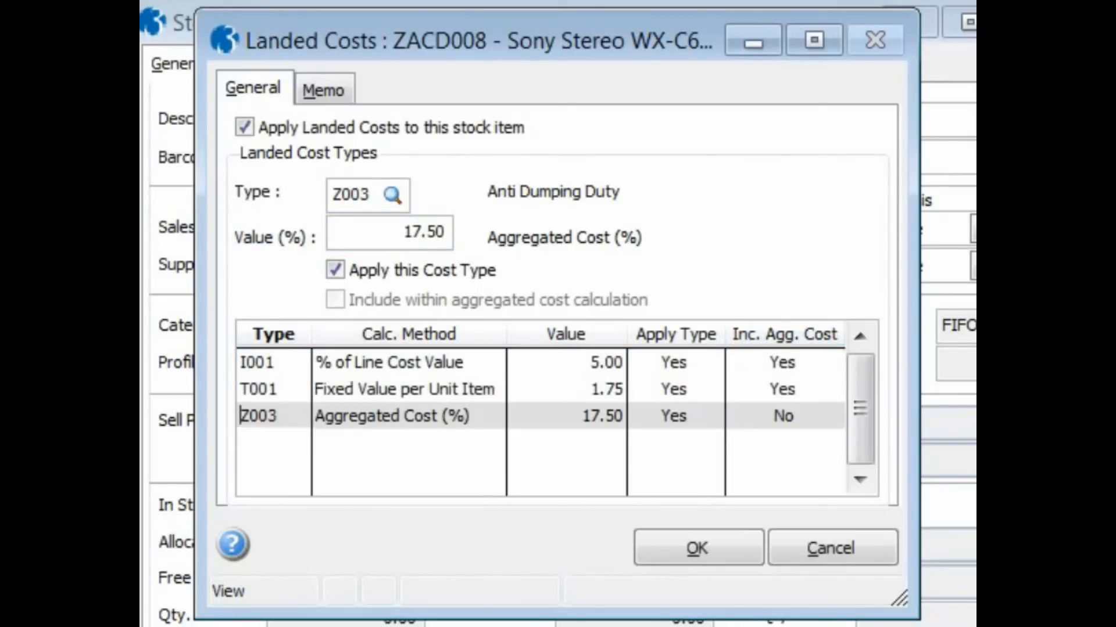
left_click(666, 545)
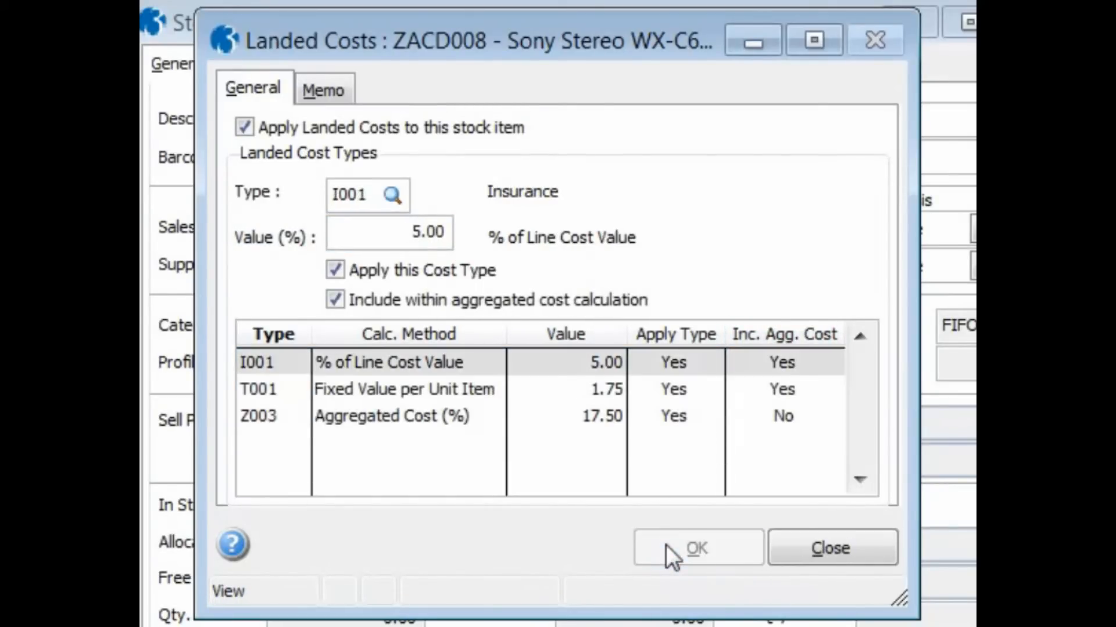
left_click(793, 547)
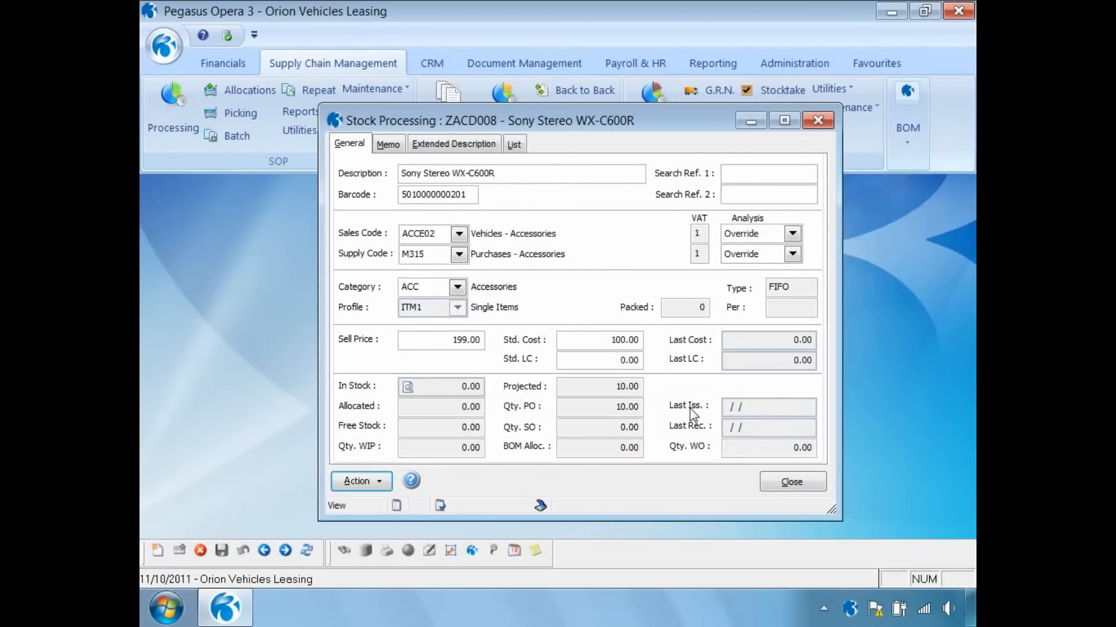
- Untick Apply Landed Costs for ZACD008 and close the landed cost settings
left_click(383, 482)
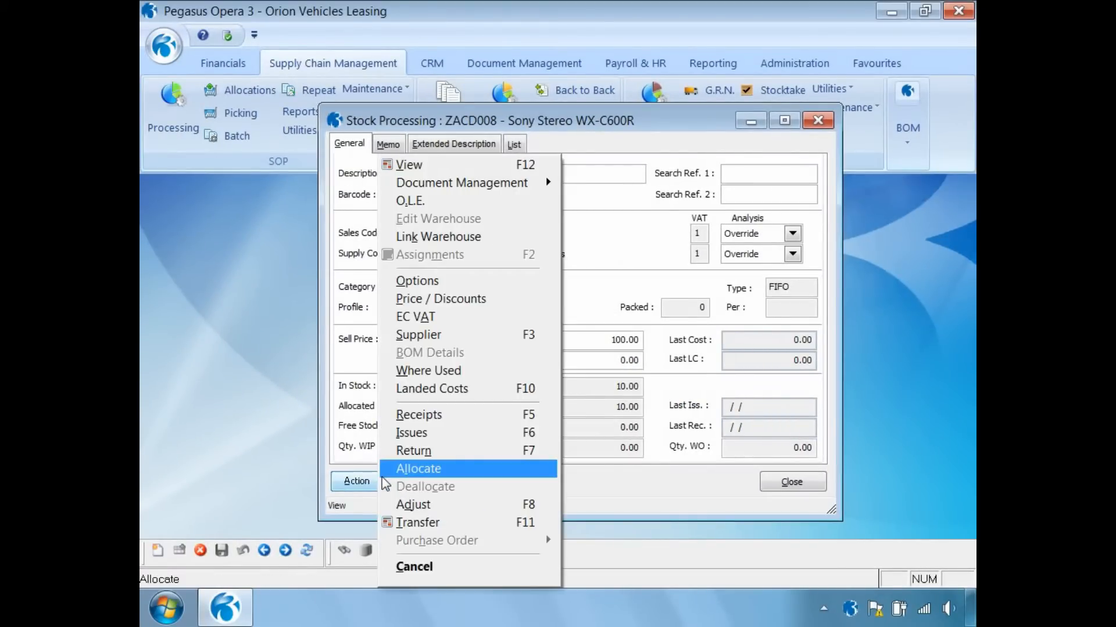
left_click(430, 389)
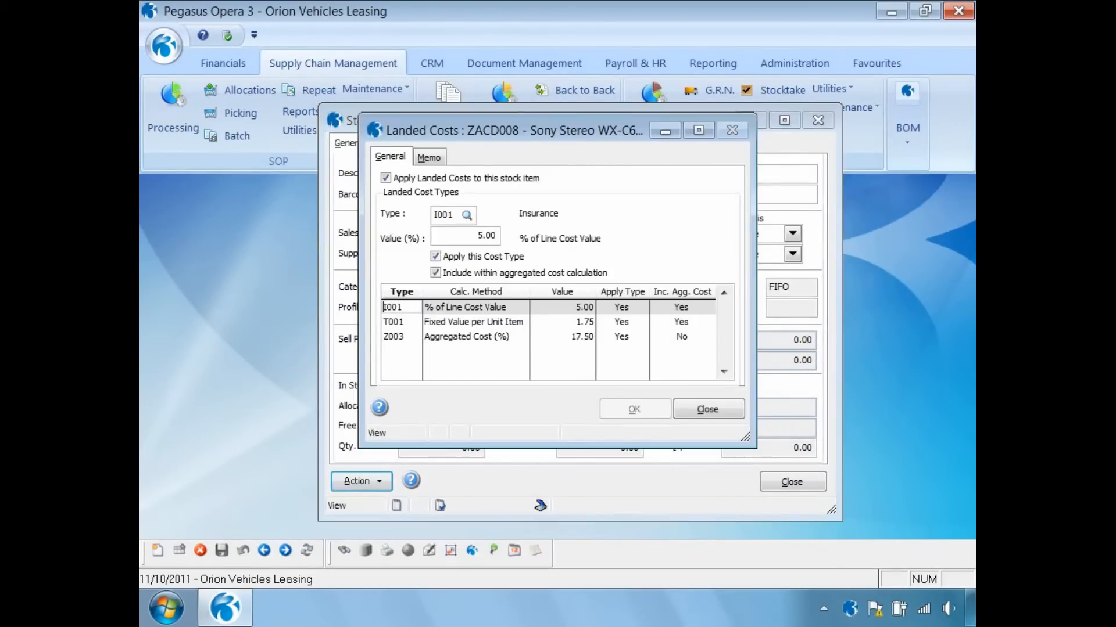
left_click(386, 178)
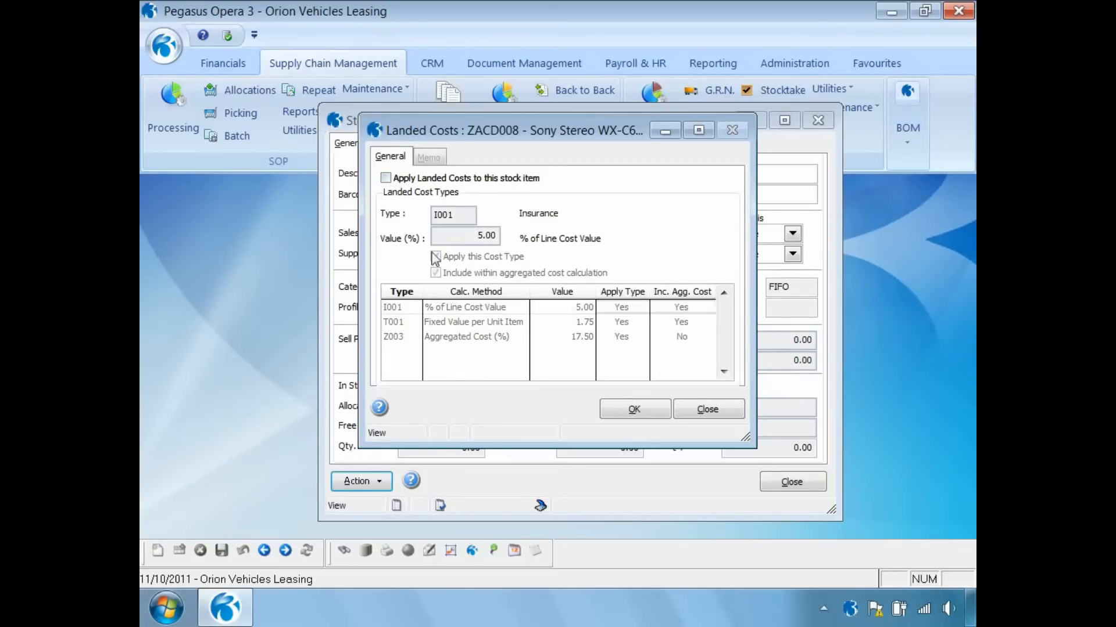
left_click(683, 411)
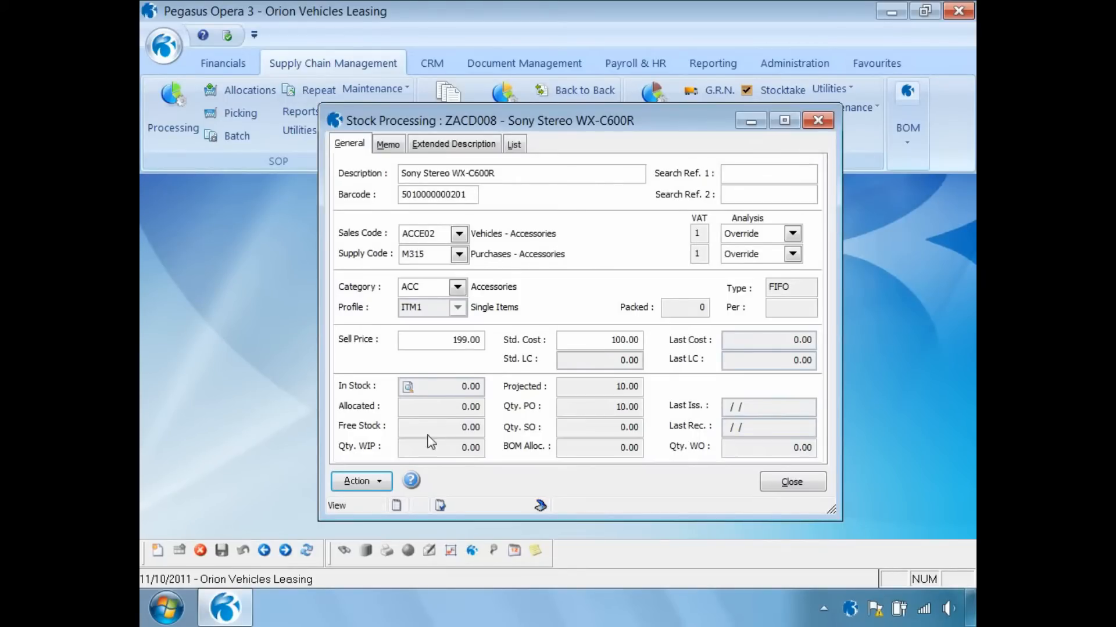
- Re-tick Apply Landed Costs, save, note Std. LC still 0.00, and close the record
left_click(380, 484)
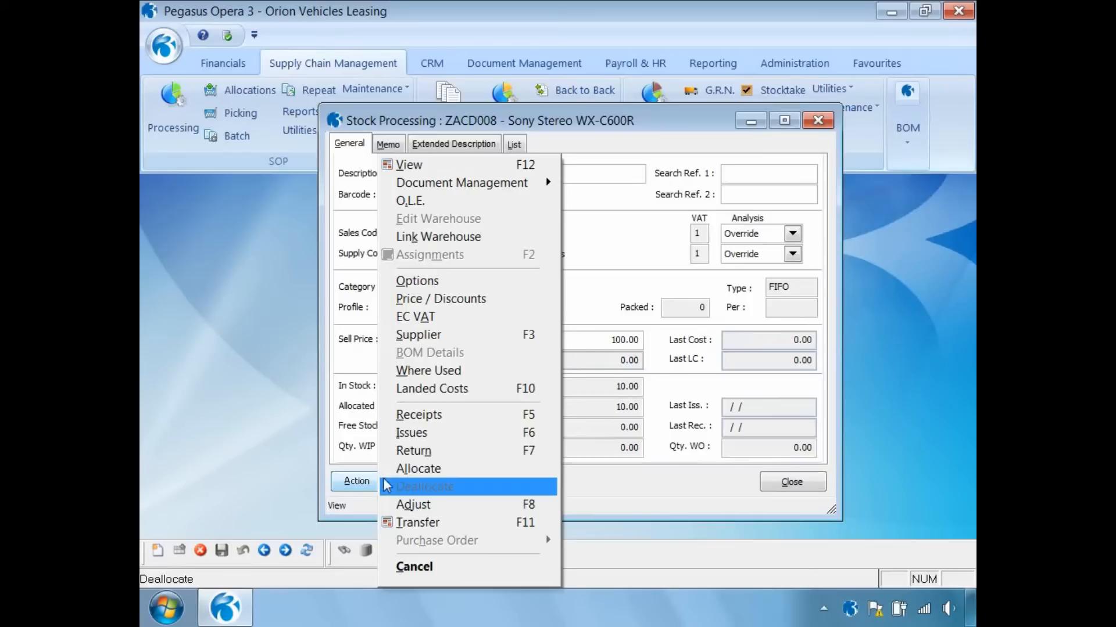
left_click(426, 388)
left_click(386, 178)
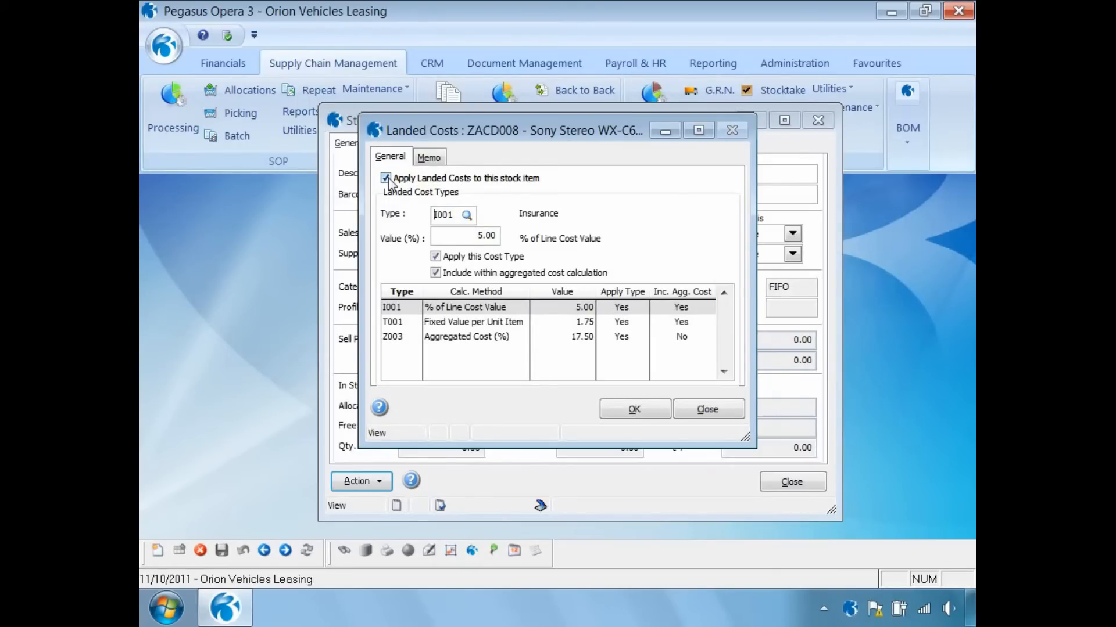
left_click(630, 410)
left_click(694, 413)
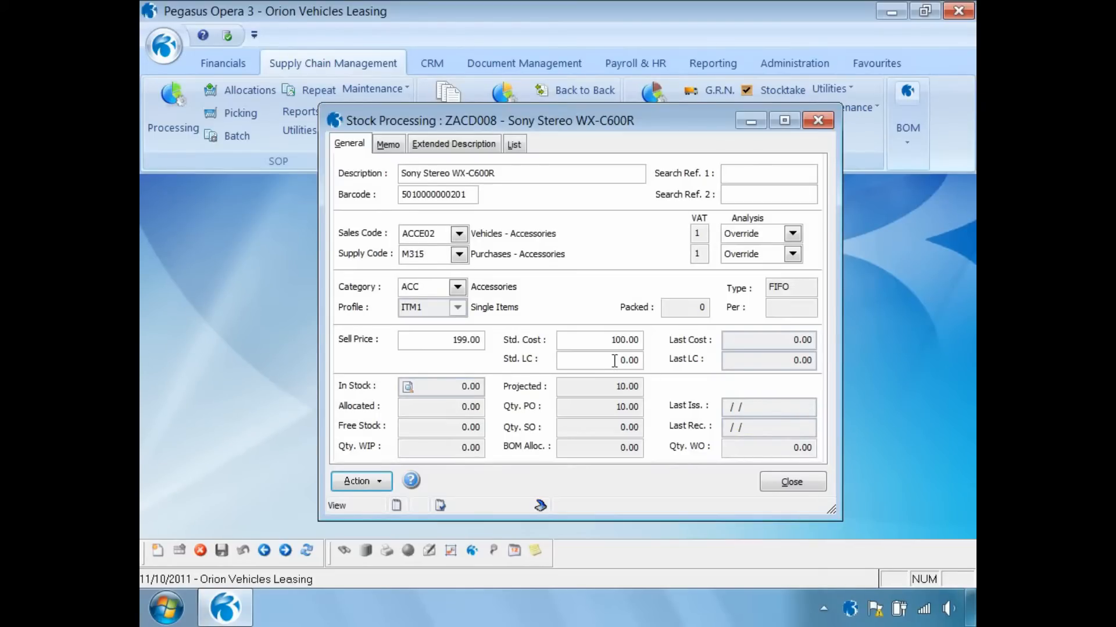
left_click_drag(614, 361, 642, 361)
left_click(784, 483)
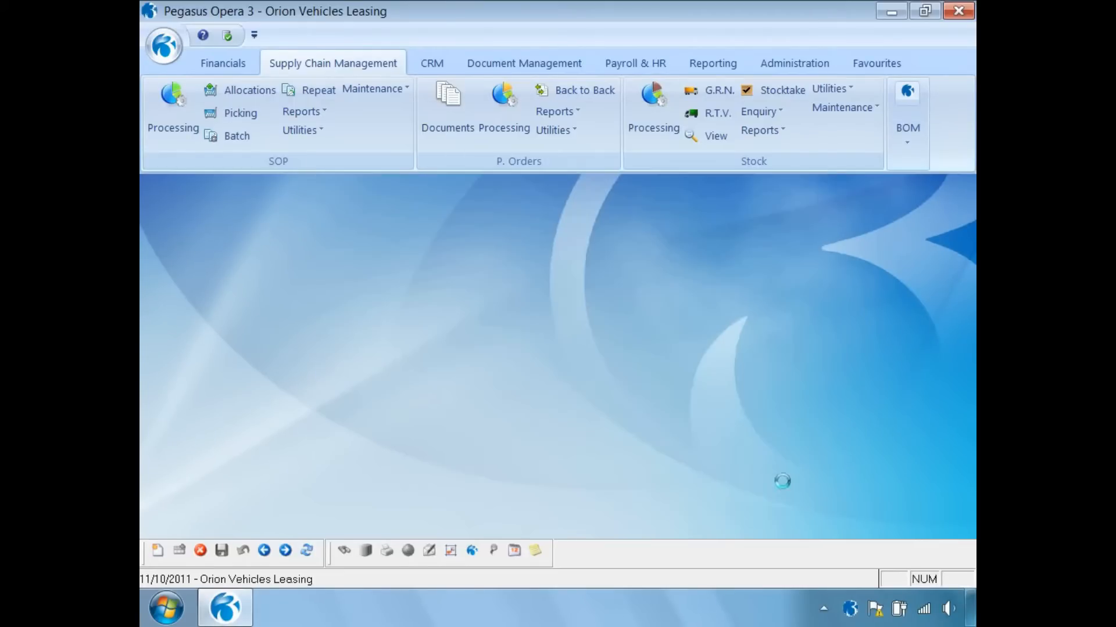
- Run Recalculate Landed Costs in Global Price Changes, preview the report, and apply the results
left_click(836, 90)
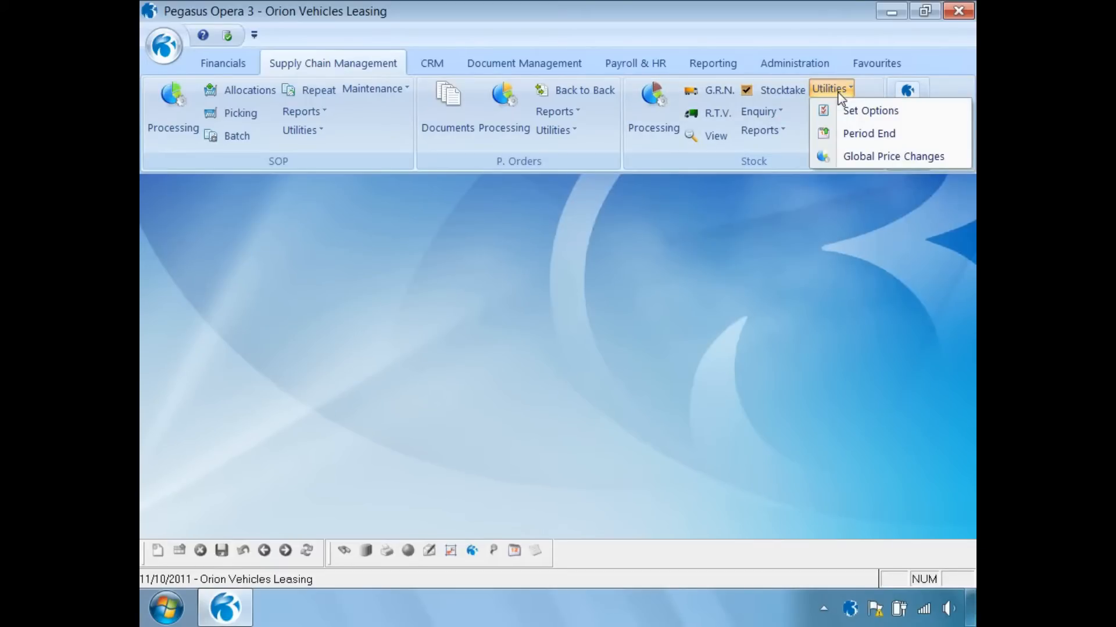
left_click(855, 158)
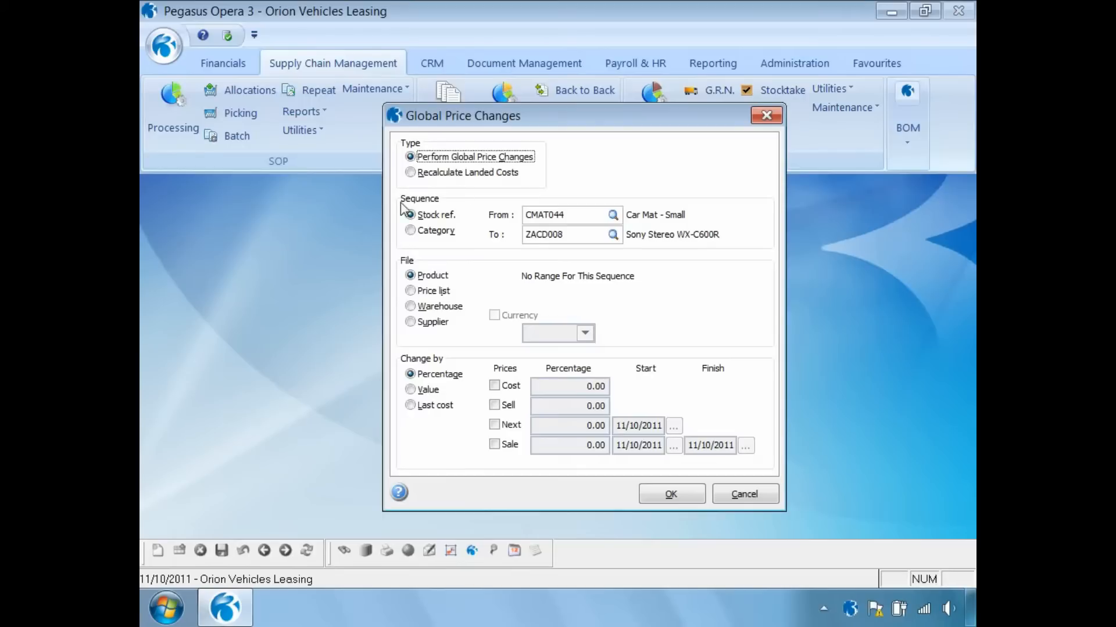
left_click(411, 173)
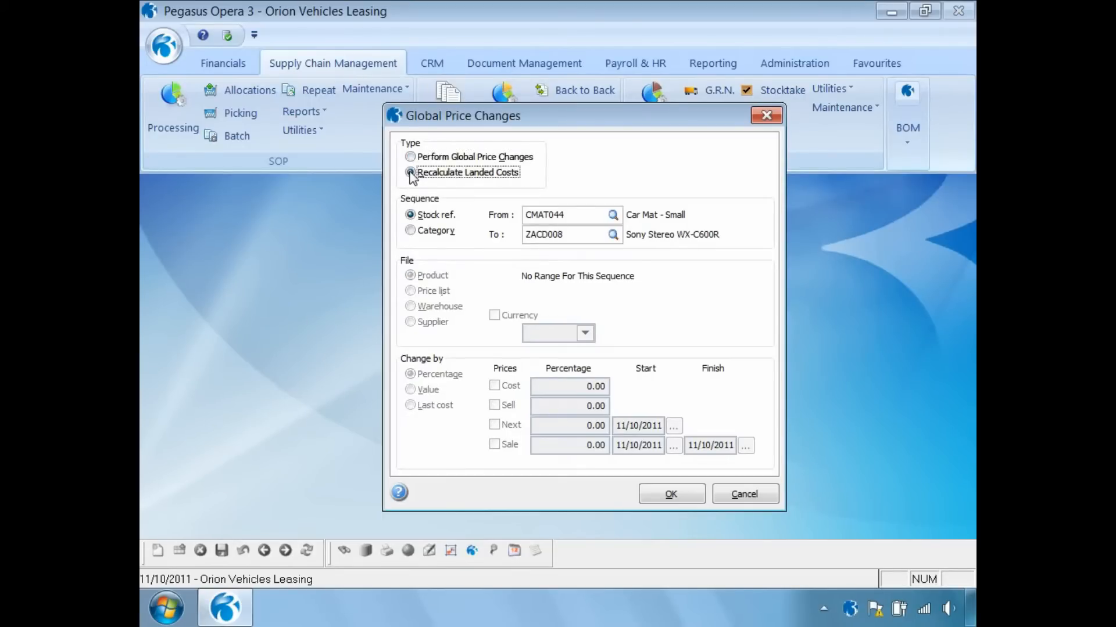
left_click(656, 498)
left_click(600, 376)
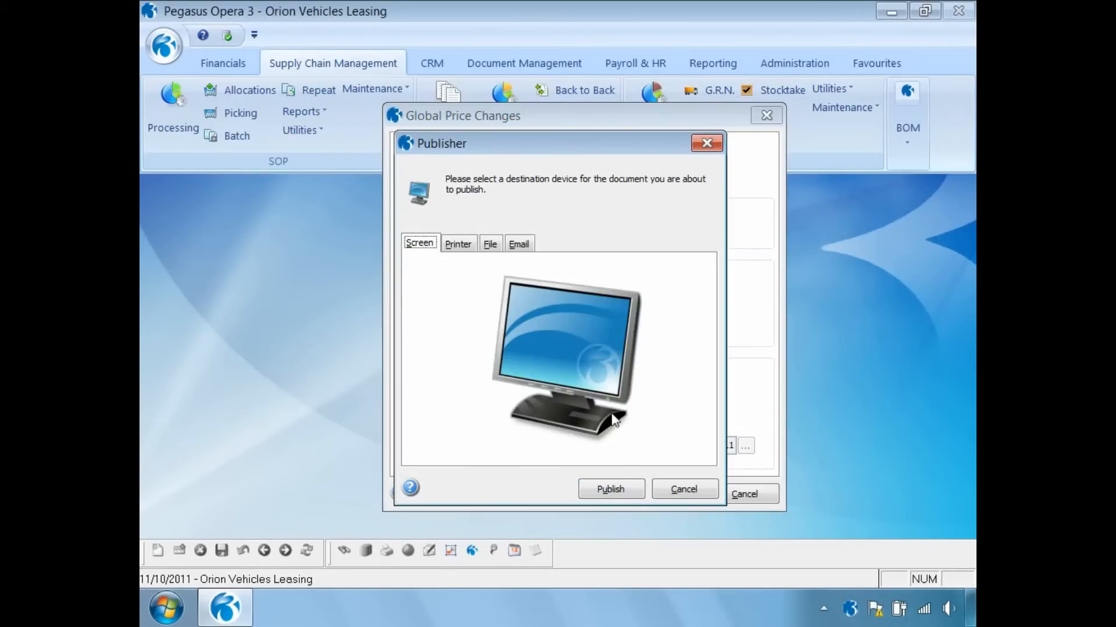
left_click(619, 489)
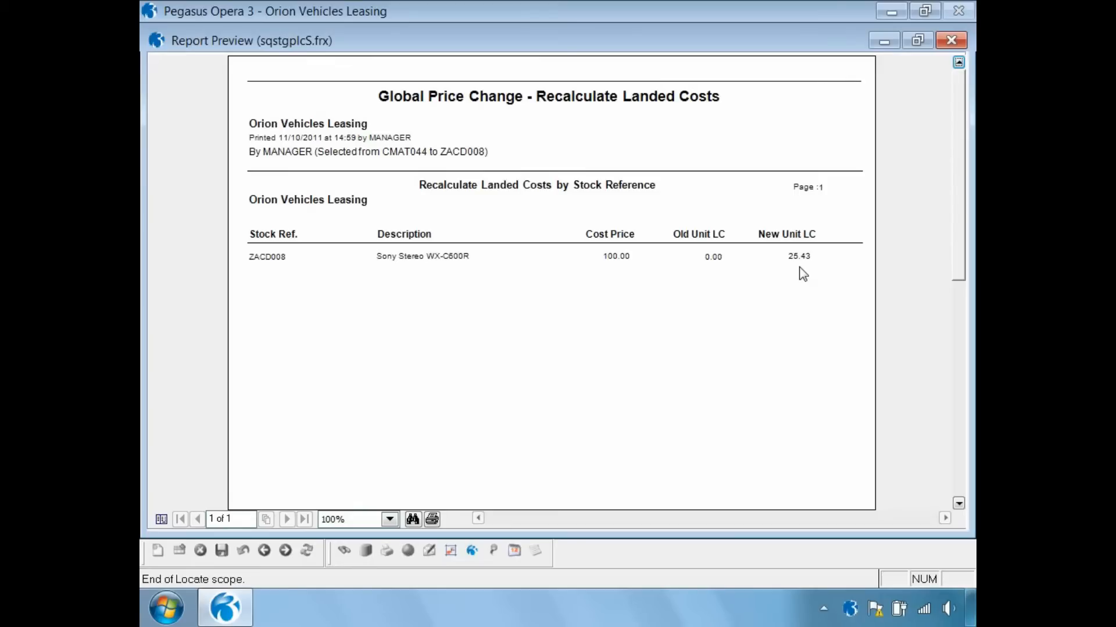
left_click(949, 40)
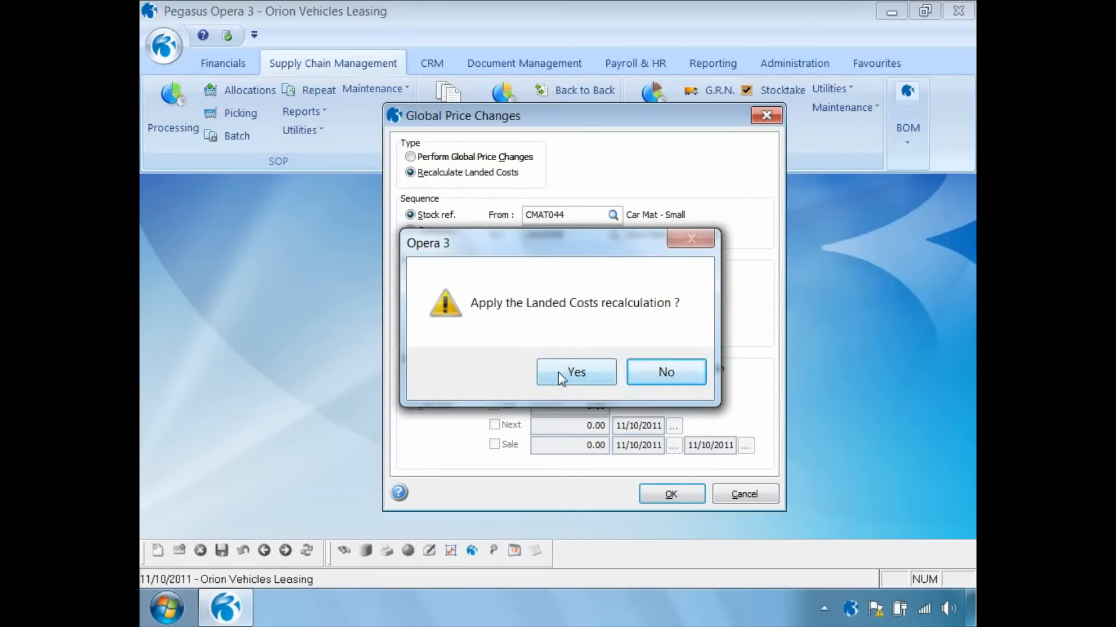
left_click(561, 379)
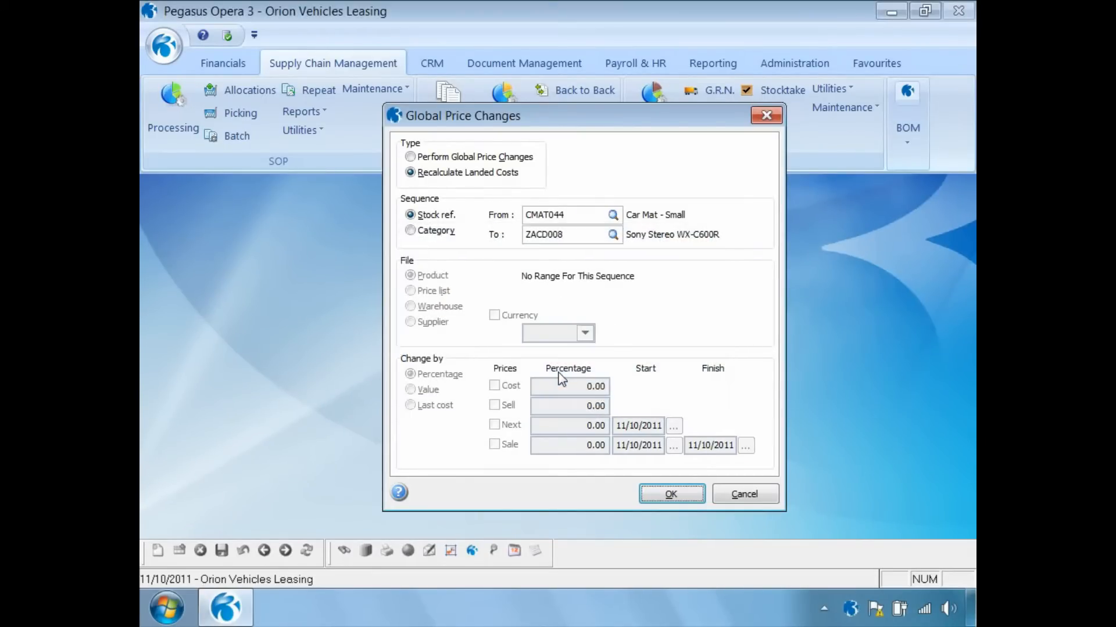
left_click(736, 499)
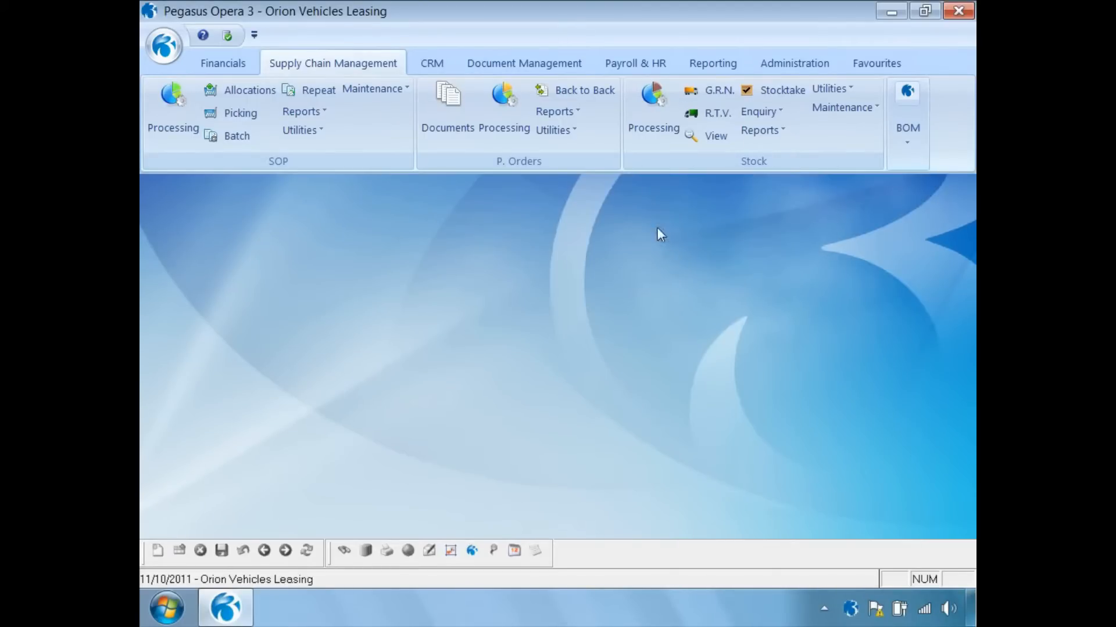
left_click(649, 111)
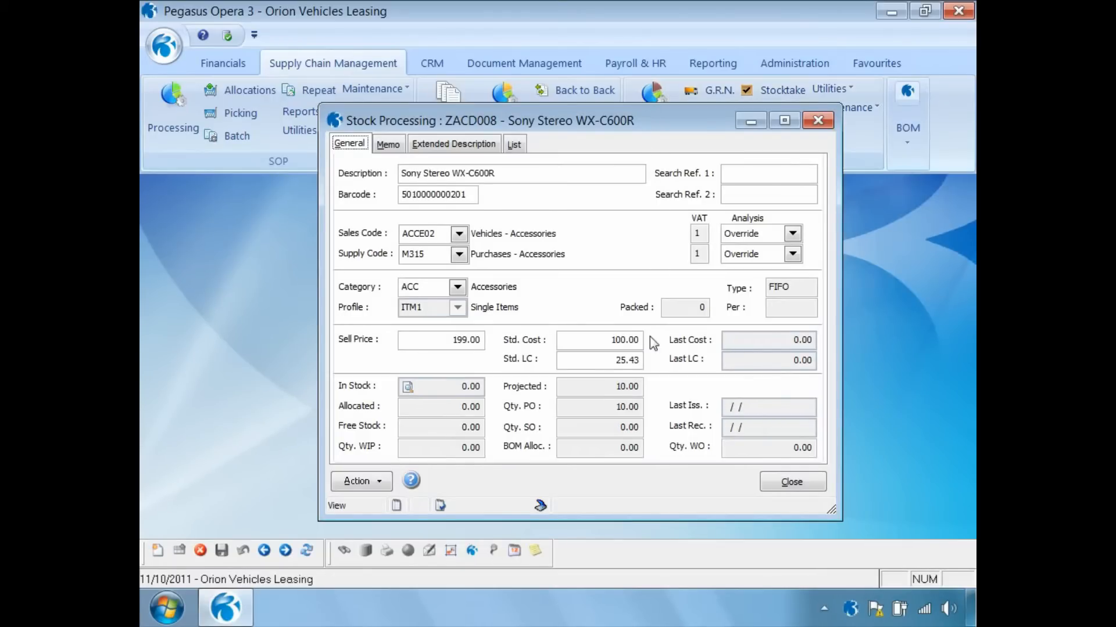
- Confirm ZACD008's standard landed cost reads 25.43, close it, and open Purchase Order Processing
left_click(612, 364)
left_click(782, 483)
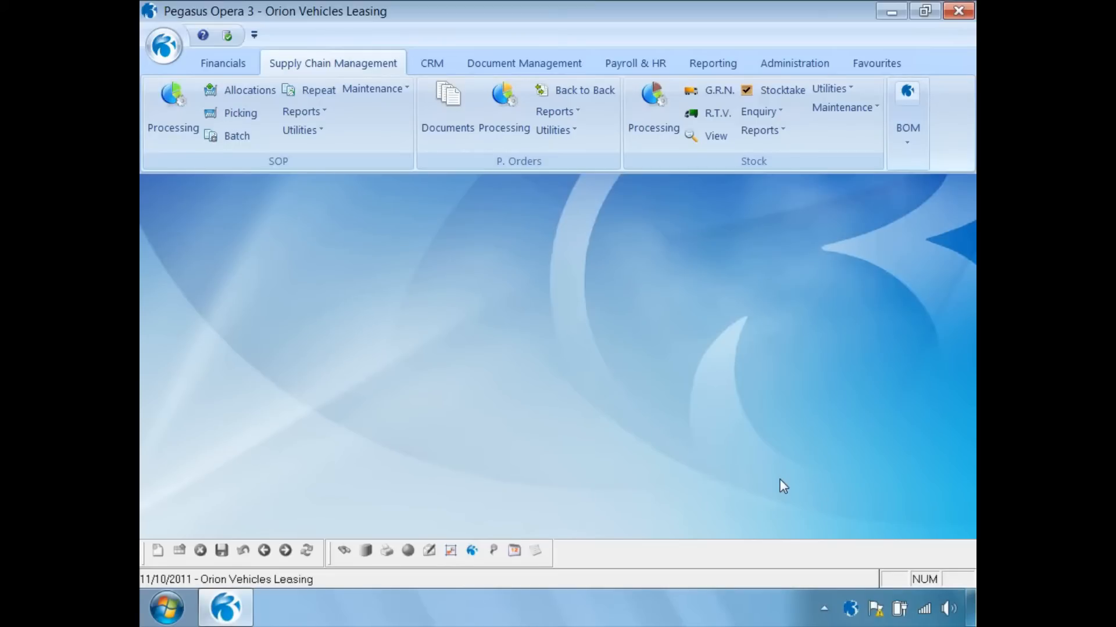
left_click(503, 111)
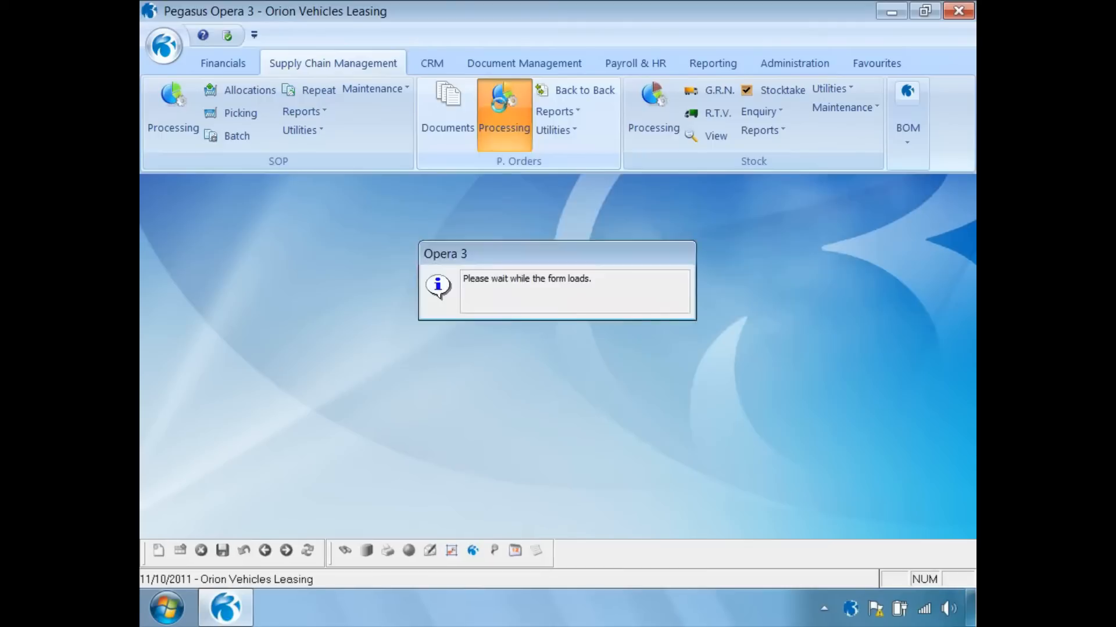
- Start a receipt against POR00140 with reference REF500 and shipping reference SR1000
left_click(365, 481)
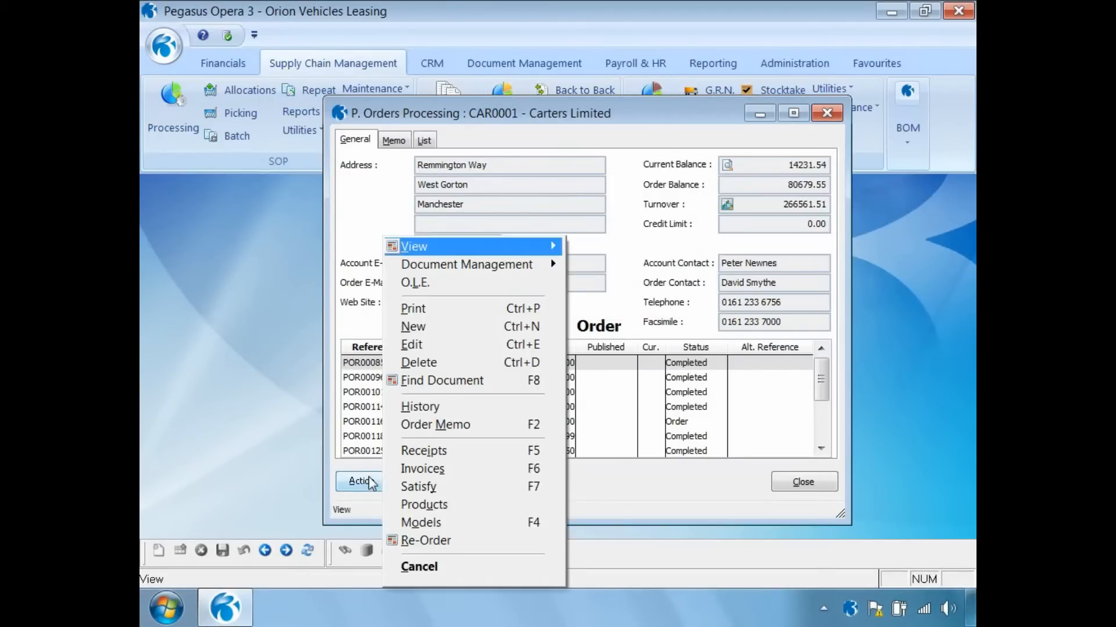
left_click(402, 448)
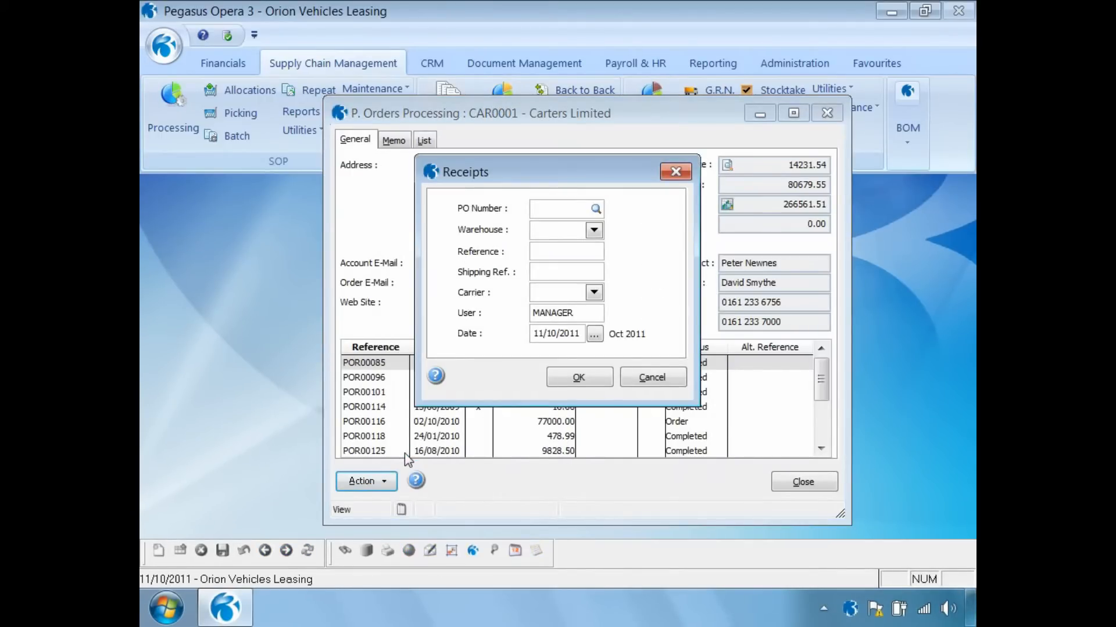
key("F4")
double_click(316, 267)
left_click(538, 254)
type("REF500")
key("Tab")
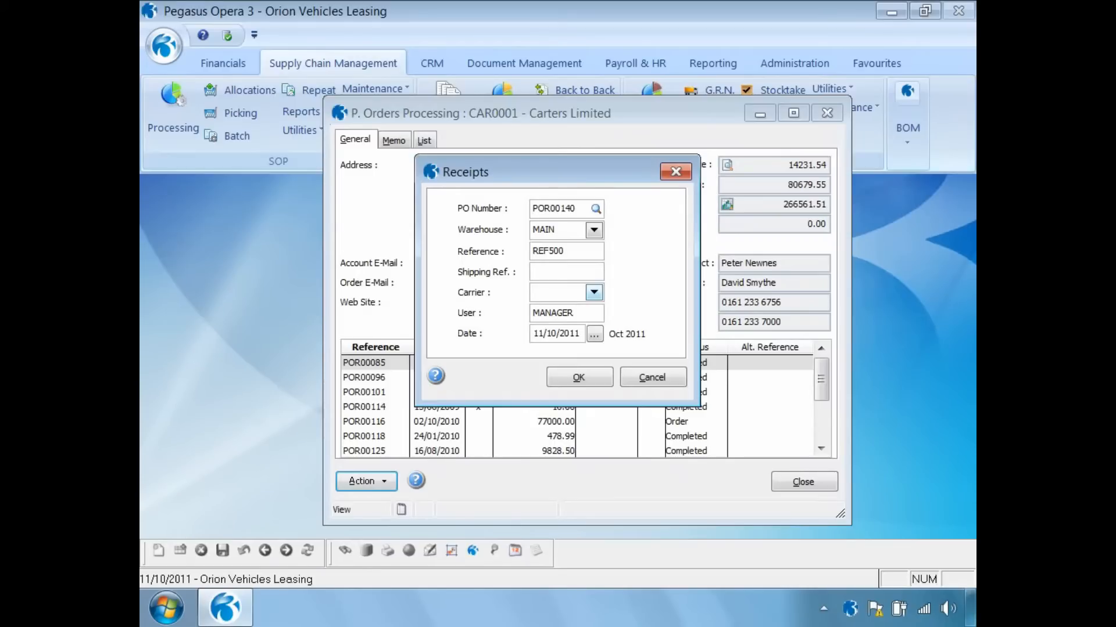
type("SR1000")
left_click(578, 383)
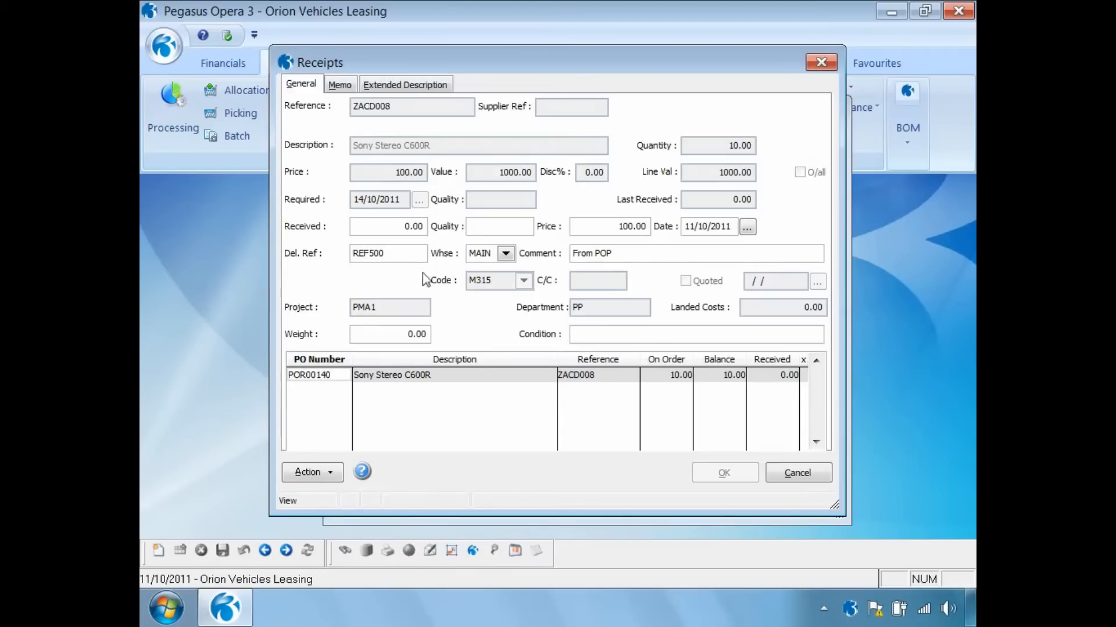
- Record 10 units of ZACD008 received, giving landed costs of 254.31
left_click(401, 228)
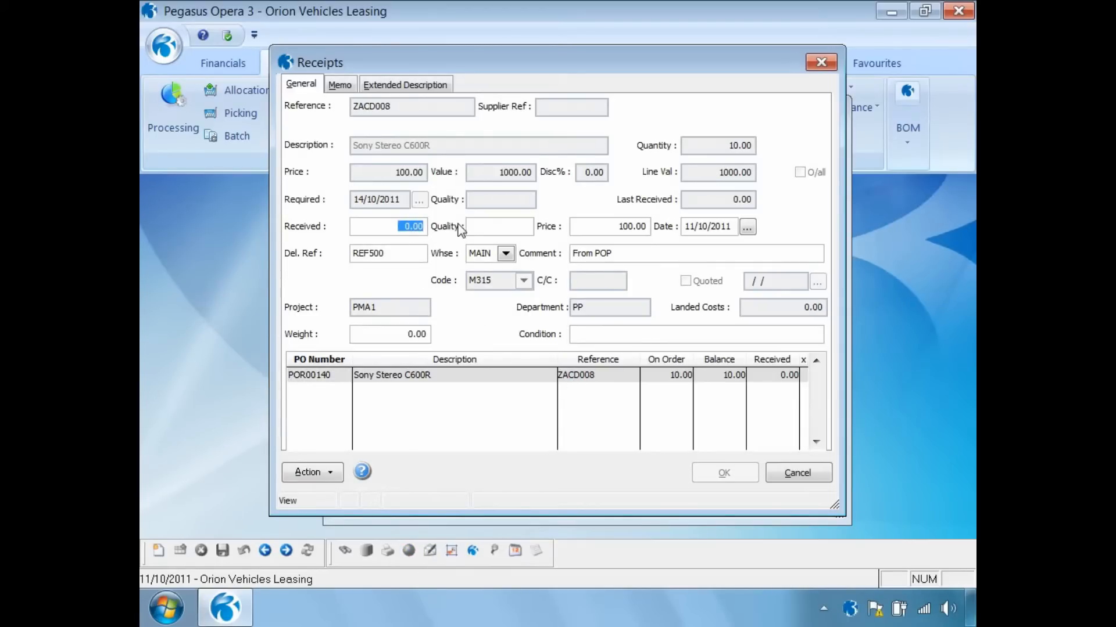
type("10")
key("Tab")
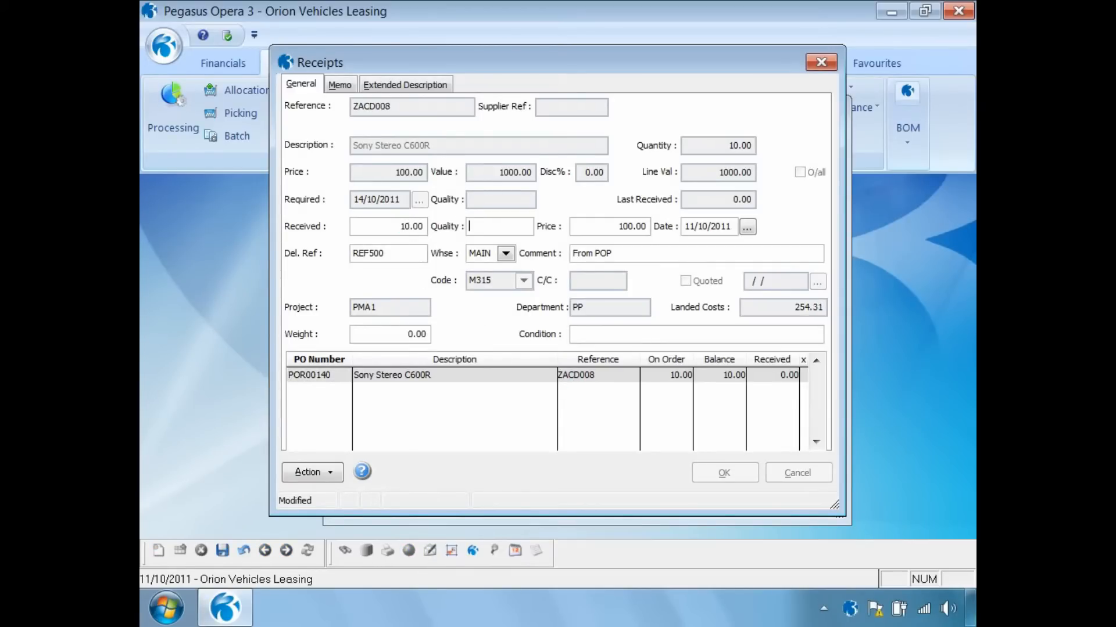
left_click(616, 226)
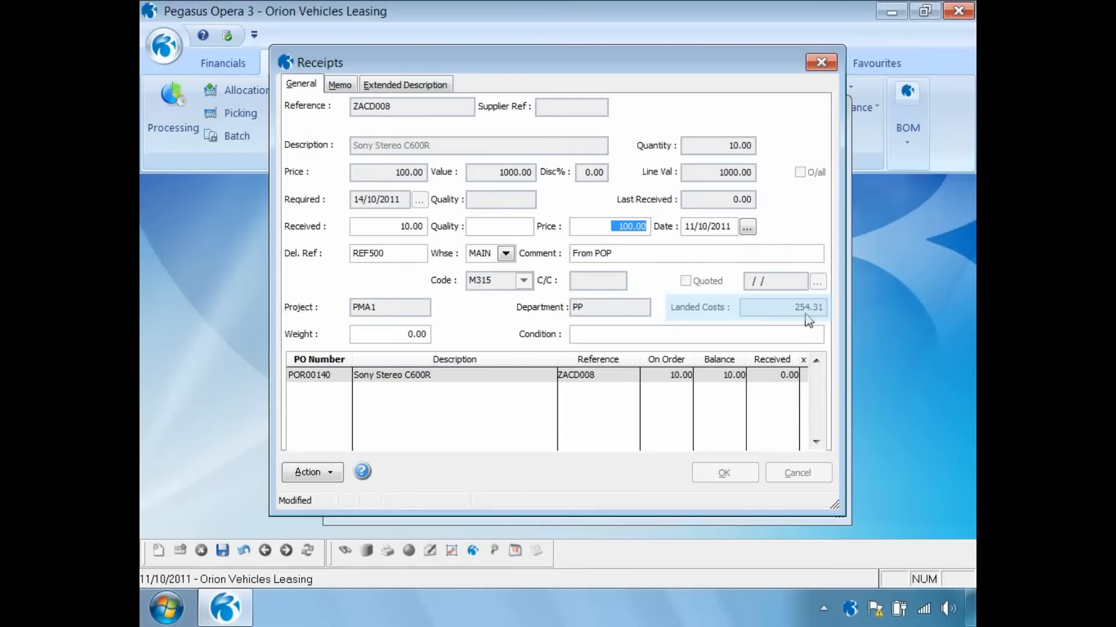
left_click(331, 475)
mouse_move(365, 539)
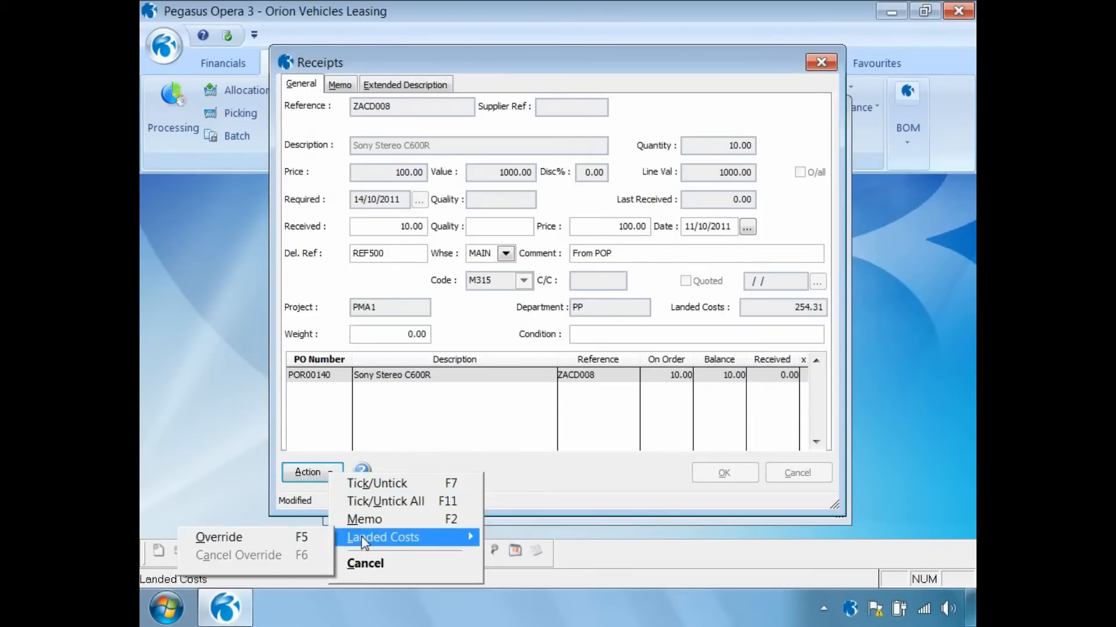
left_click(278, 541)
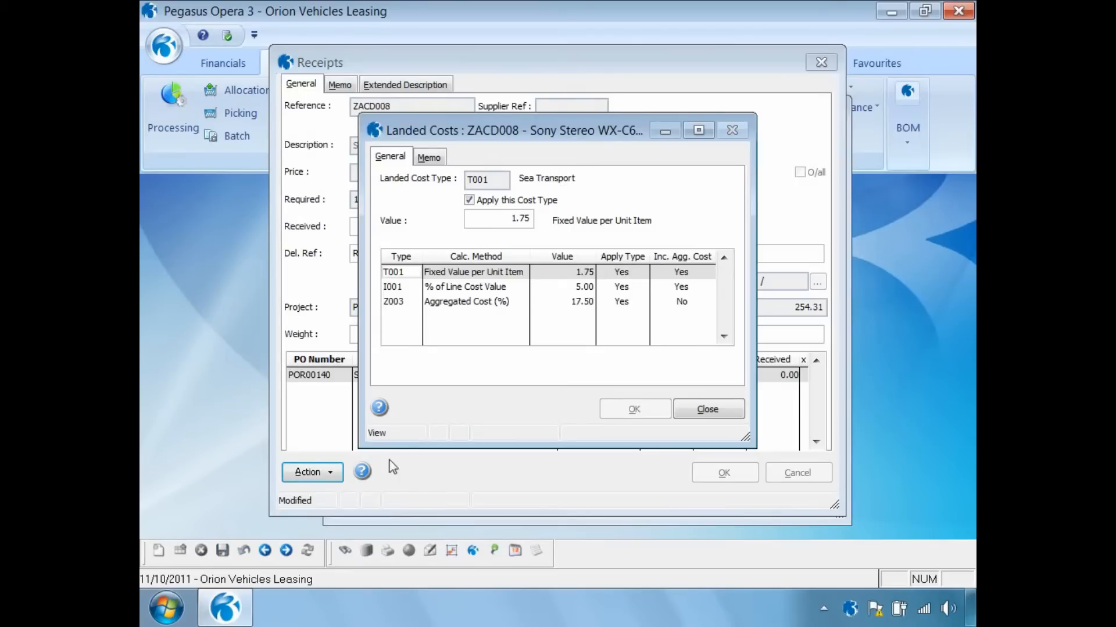
left_click(402, 291)
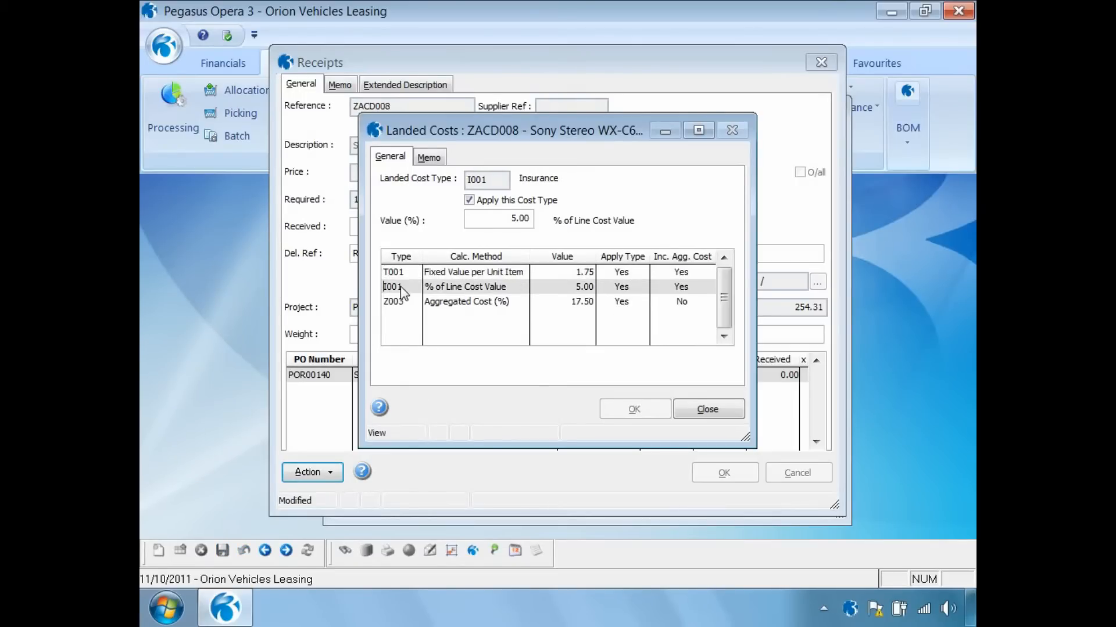
left_click(472, 203)
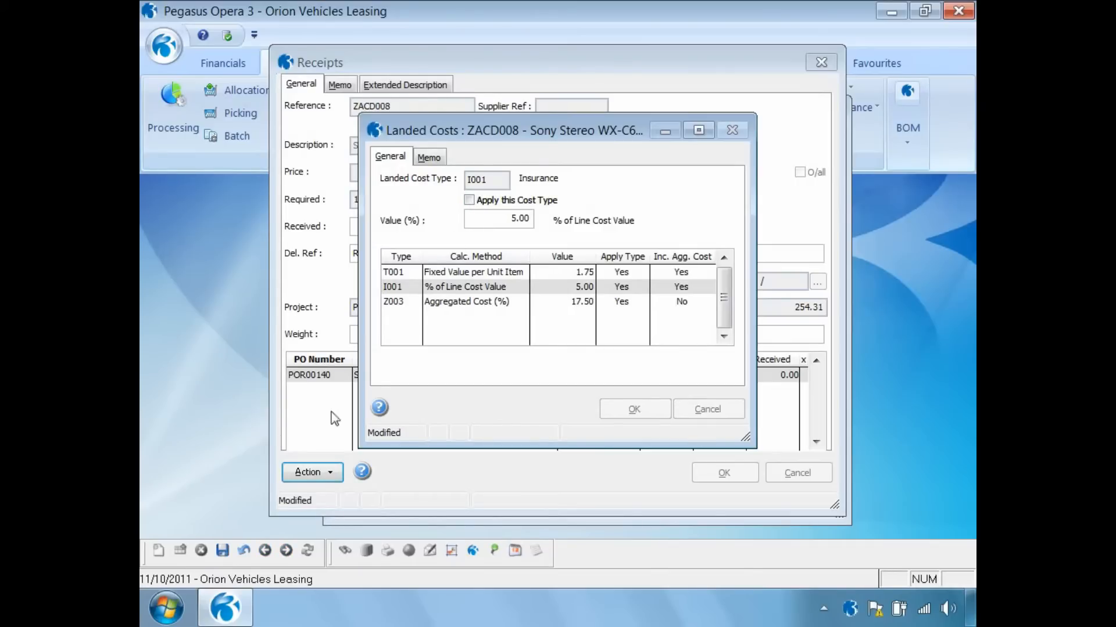
left_click(223, 551)
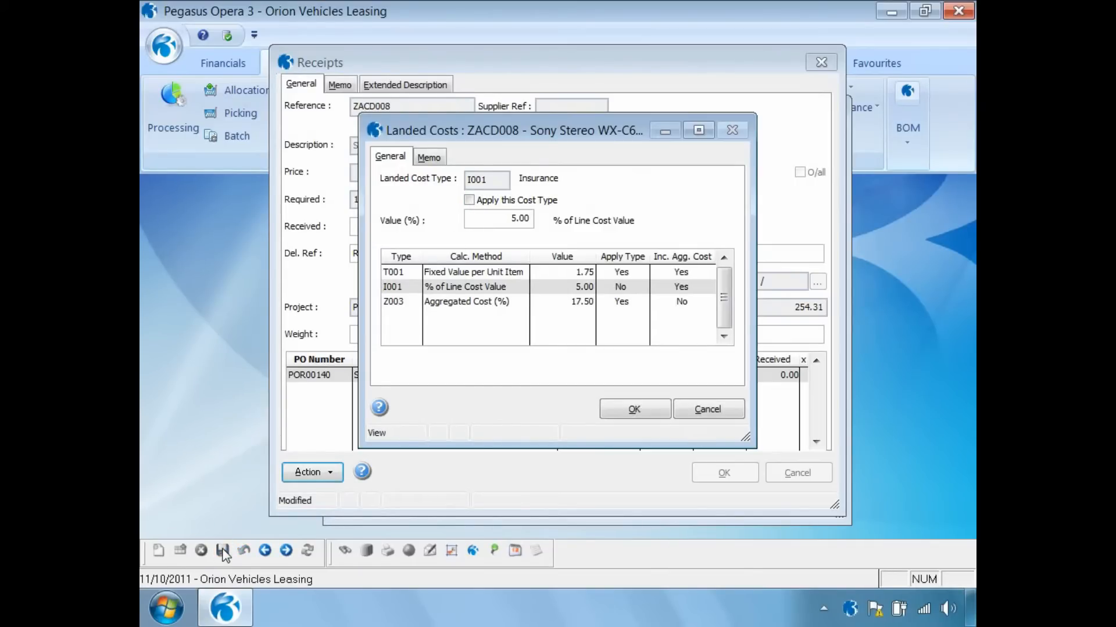
left_click(637, 411)
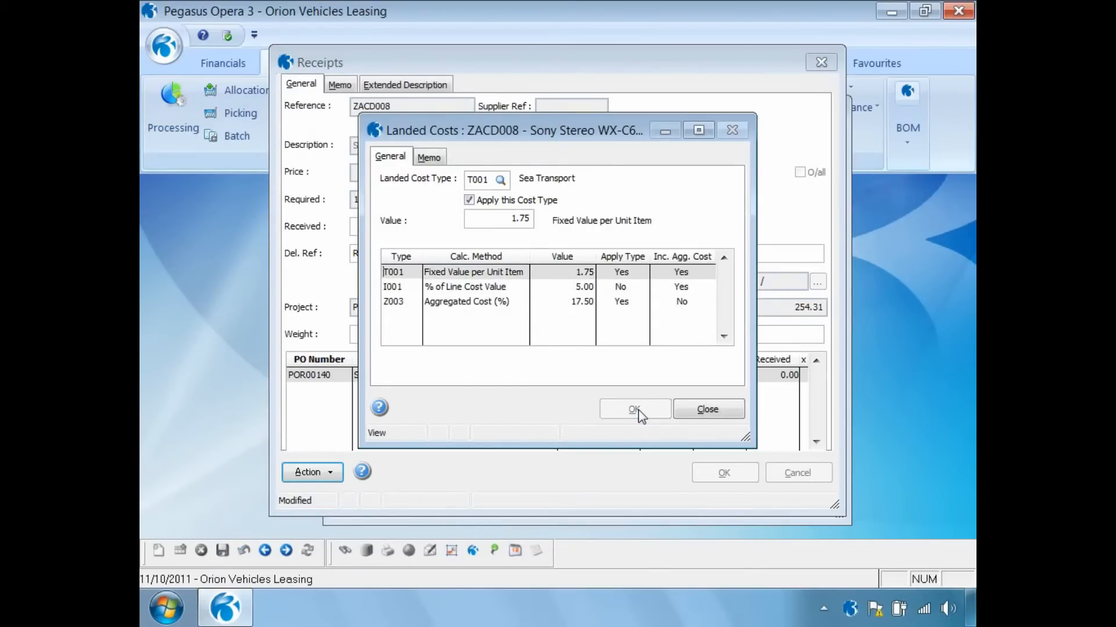
left_click(695, 411)
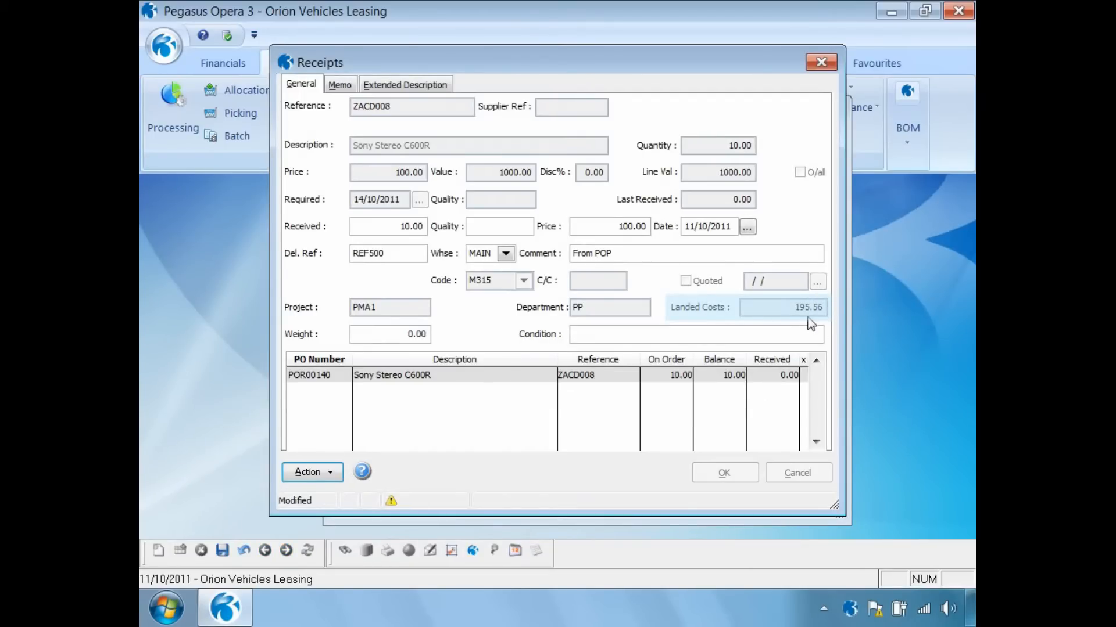
left_click(329, 473)
mouse_move(372, 538)
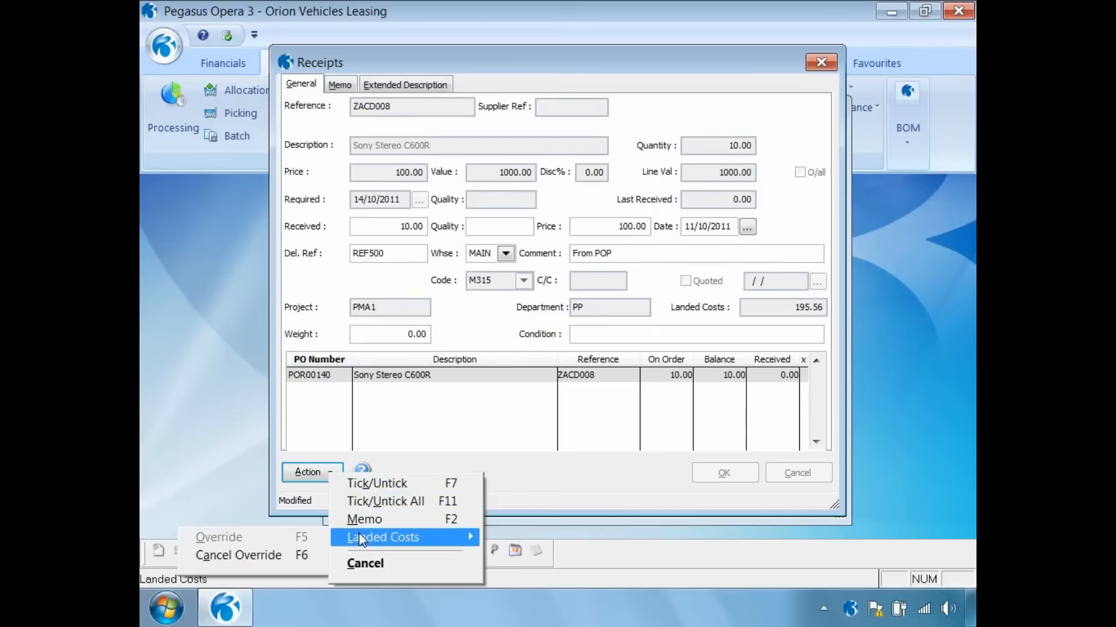
left_click(278, 557)
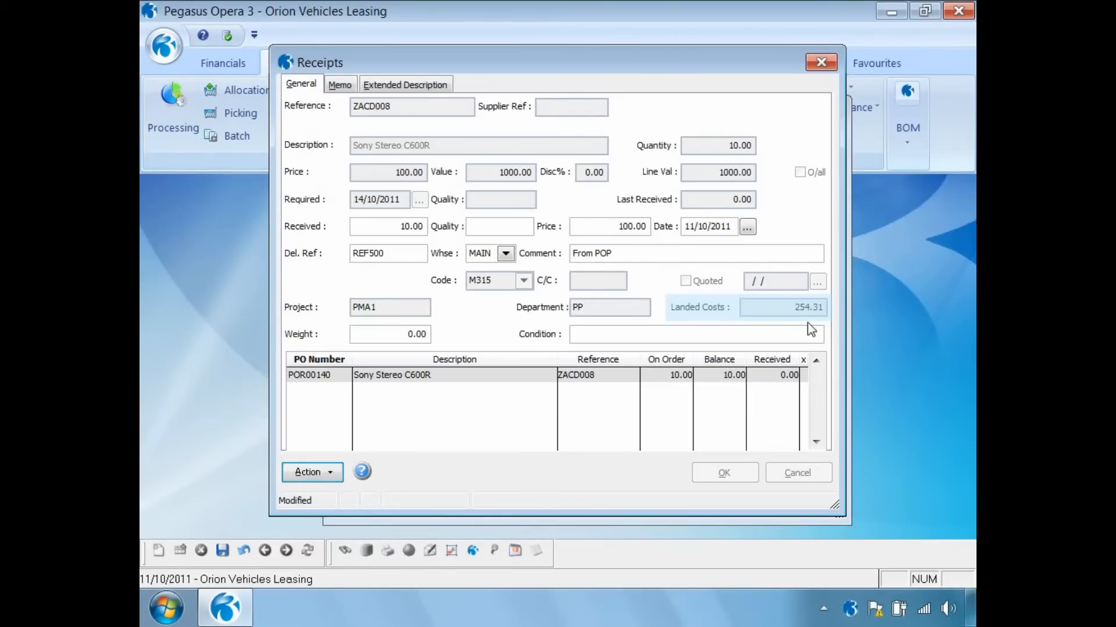
- Mark all 10 units on POR00140 as received, post the receipts, and close purchase order processing
left_click(227, 549)
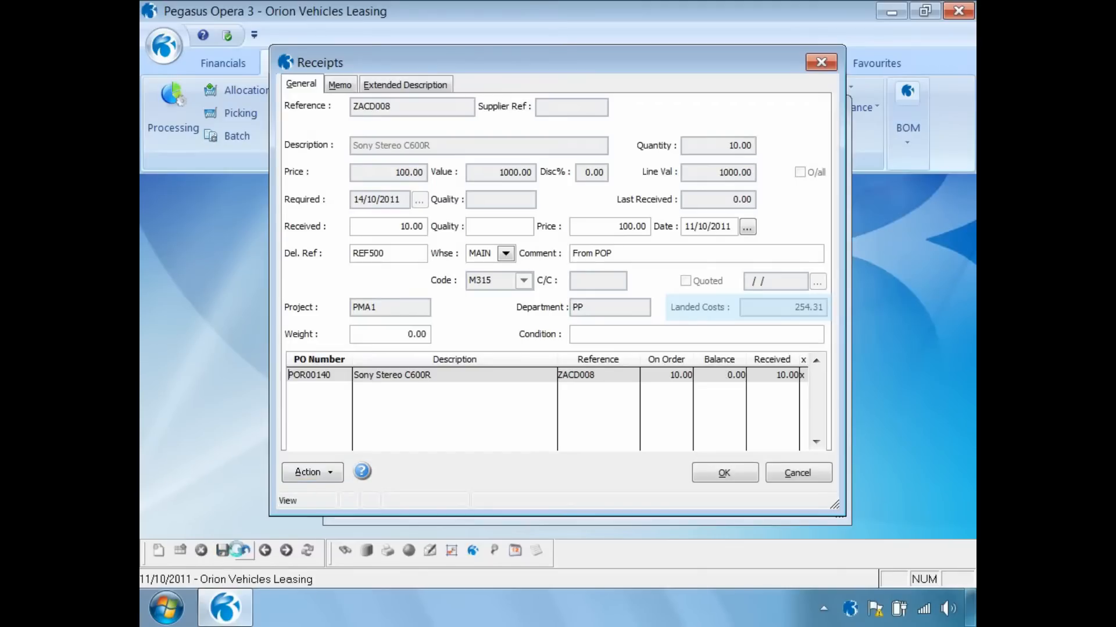
left_click(715, 481)
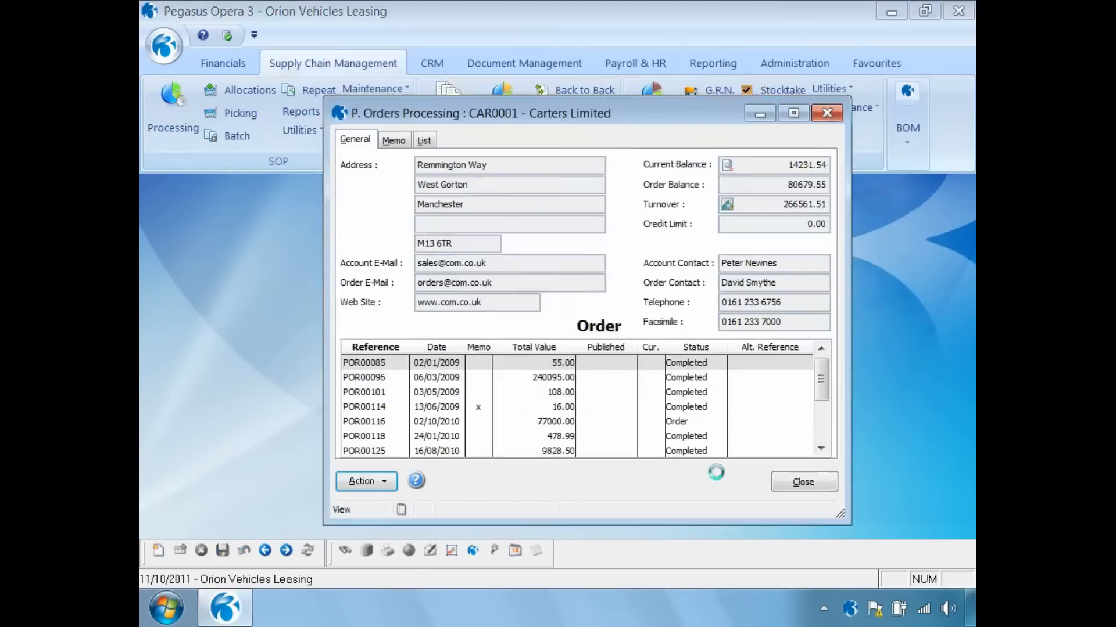
left_click(533, 372)
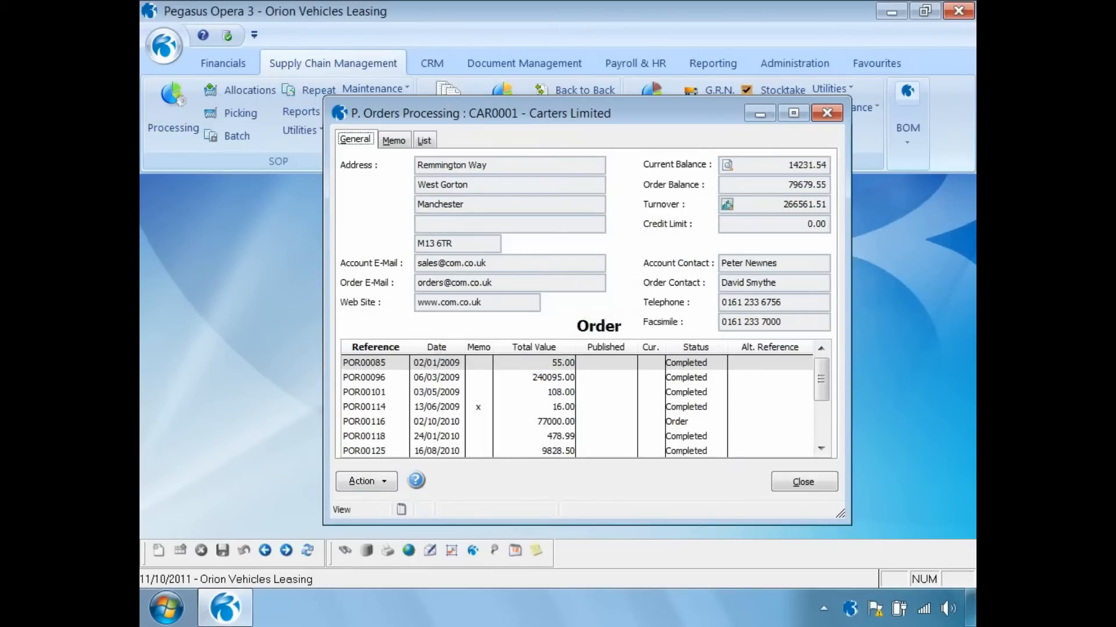
left_click(808, 485)
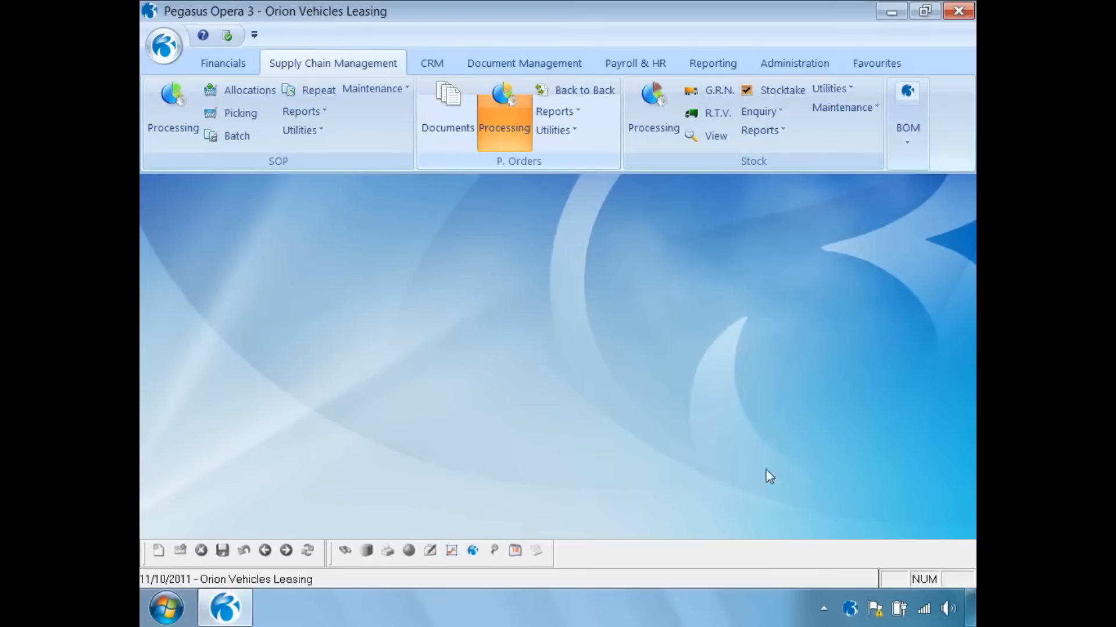
- Open Nominal View for 2011 period 10 (October), grouped by nominal type, and refresh the balances
left_click(223, 63)
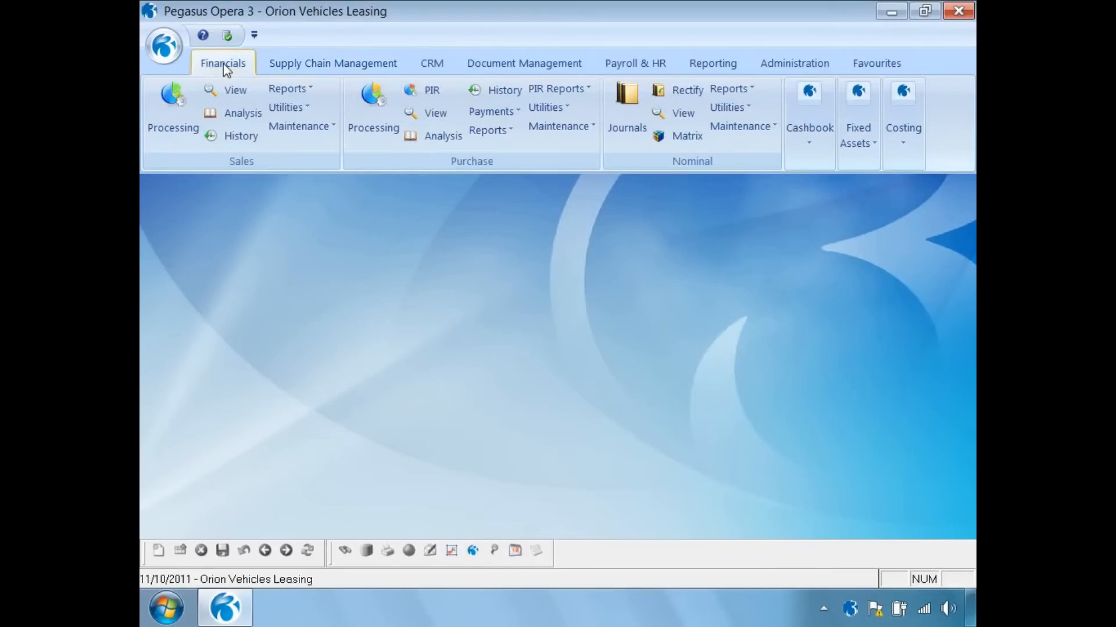
left_click(675, 113)
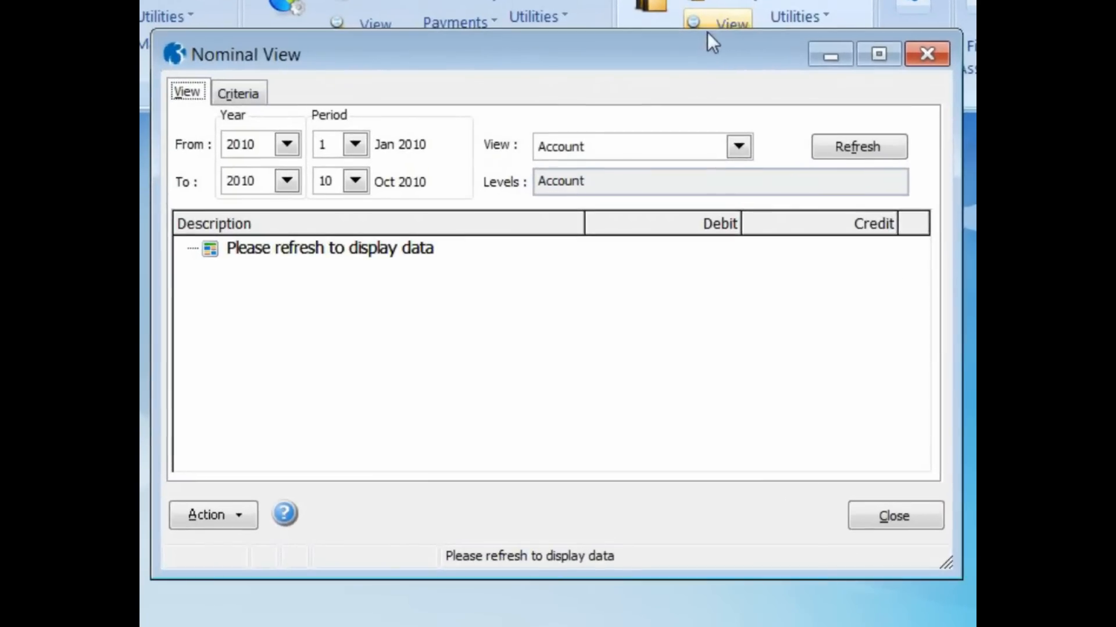
left_click(333, 202)
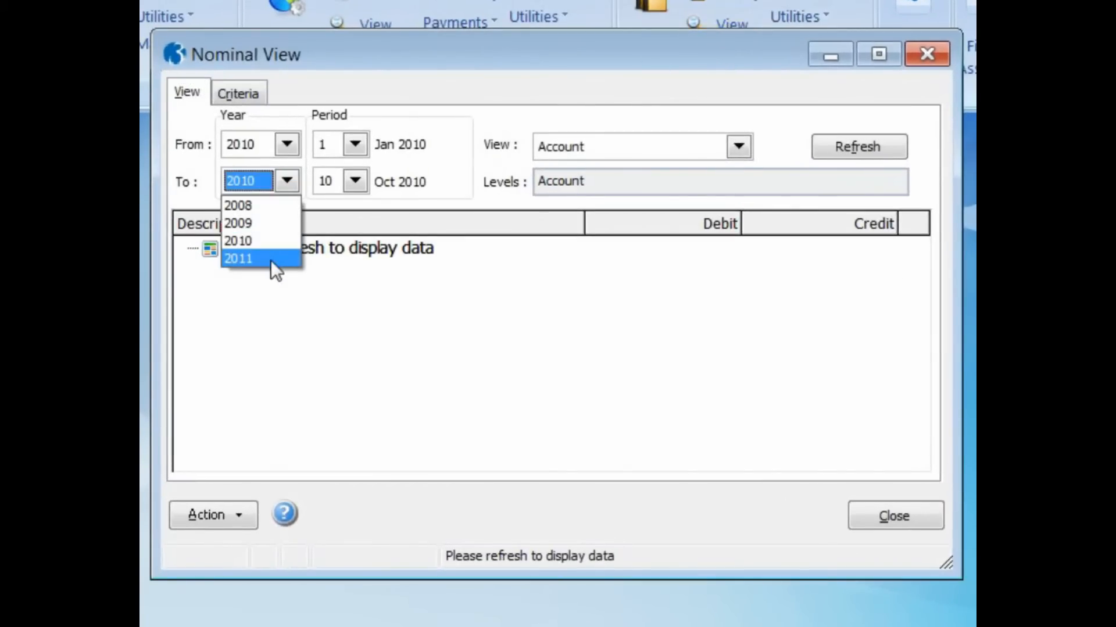
left_click(270, 260)
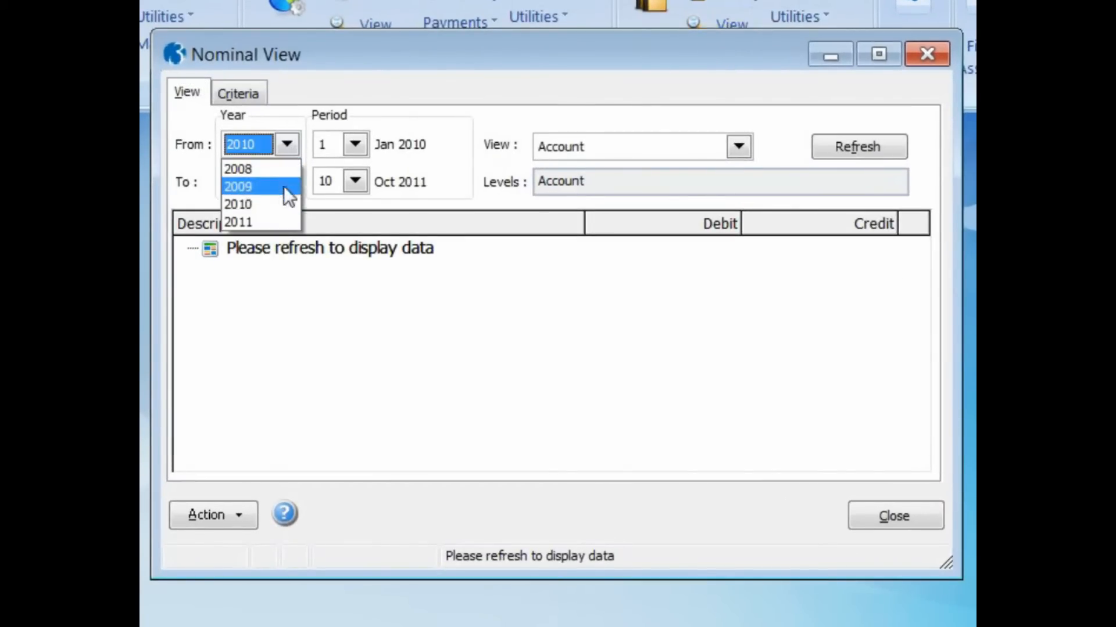
left_click(252, 222)
left_click(355, 144)
scroll(360, 260, "down", 1)
left_click(324, 275)
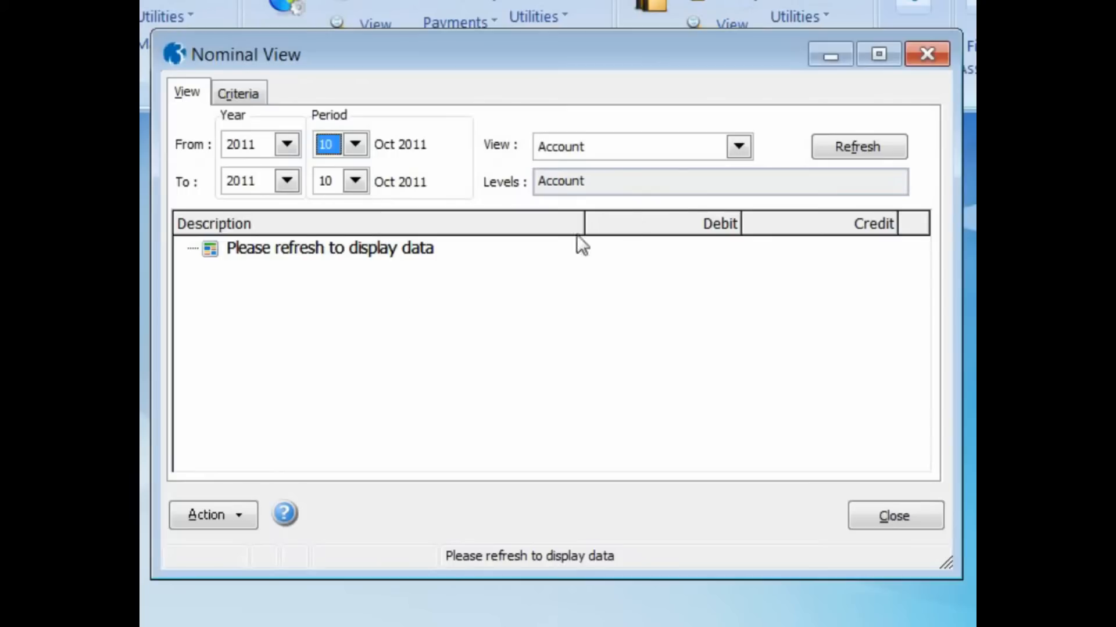
left_click(738, 148)
left_click(703, 187)
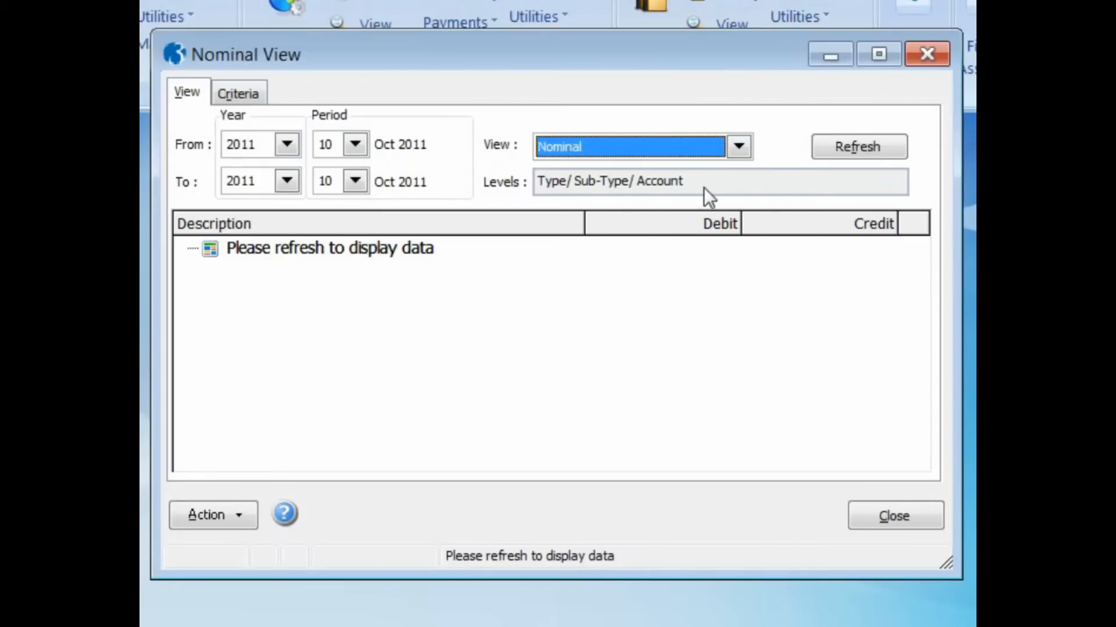
left_click(833, 147)
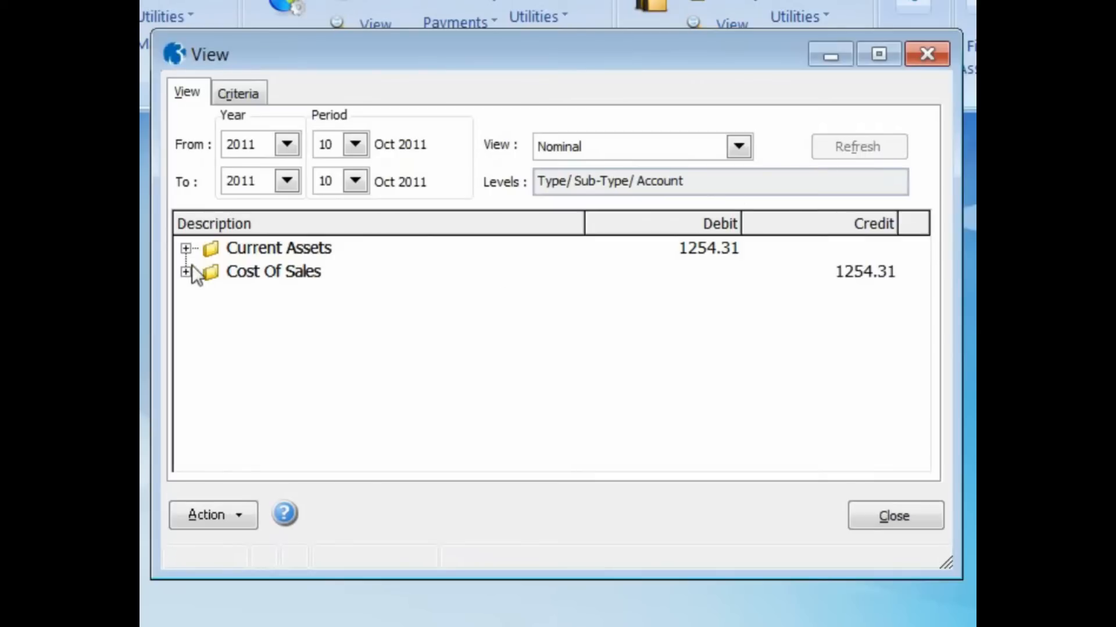
- Expand Current Assets > Stocks and review the Stock account's transactions
left_click(185, 249)
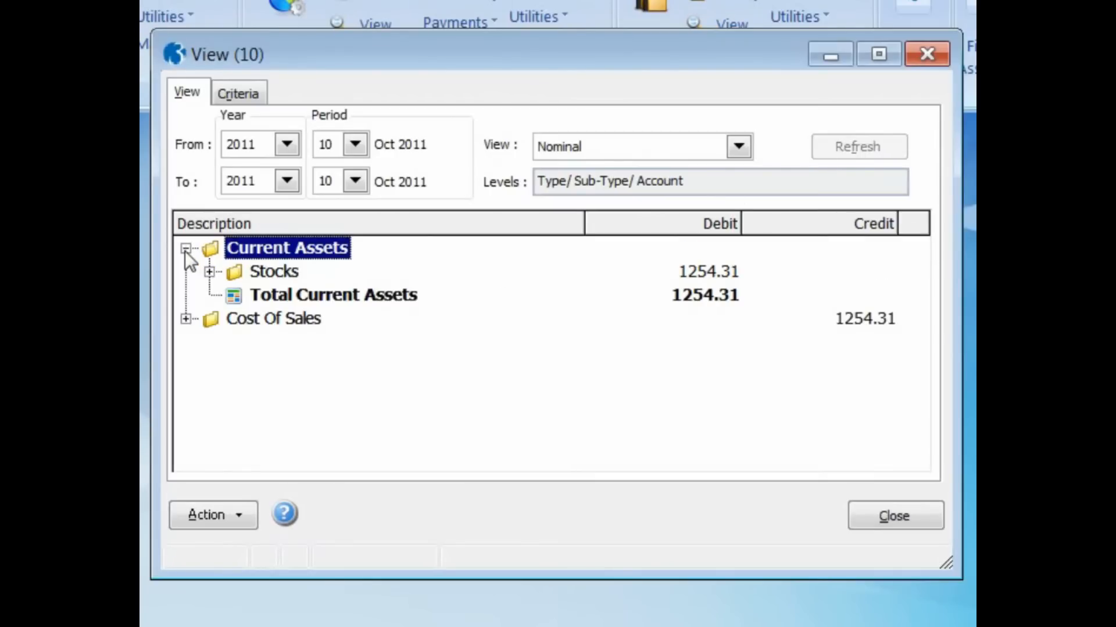
left_click(209, 272)
double_click(256, 294)
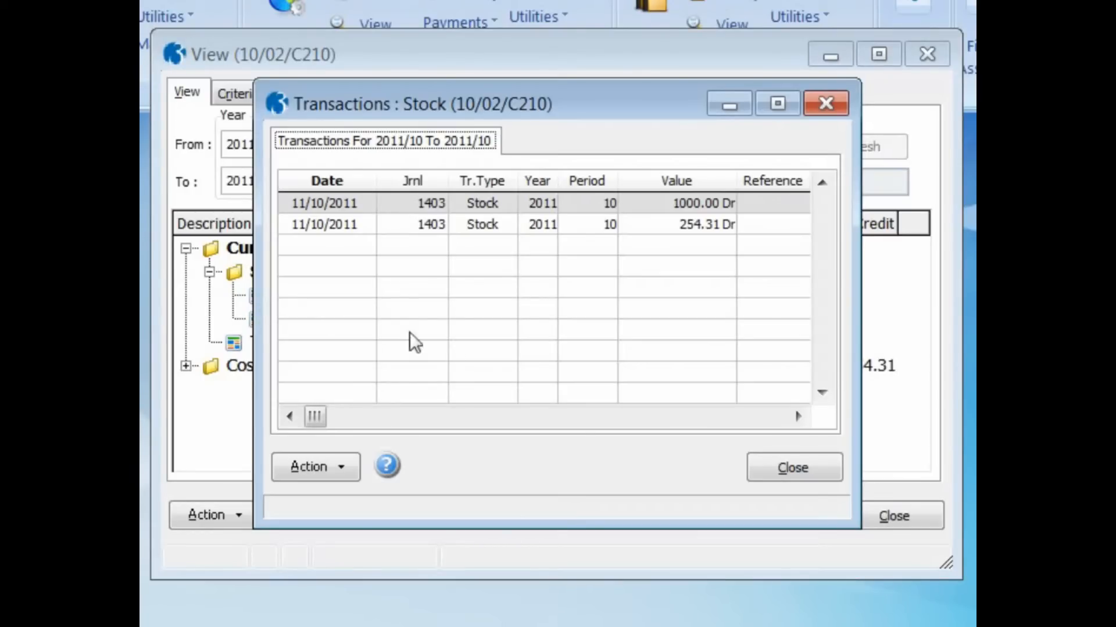
left_click(770, 463)
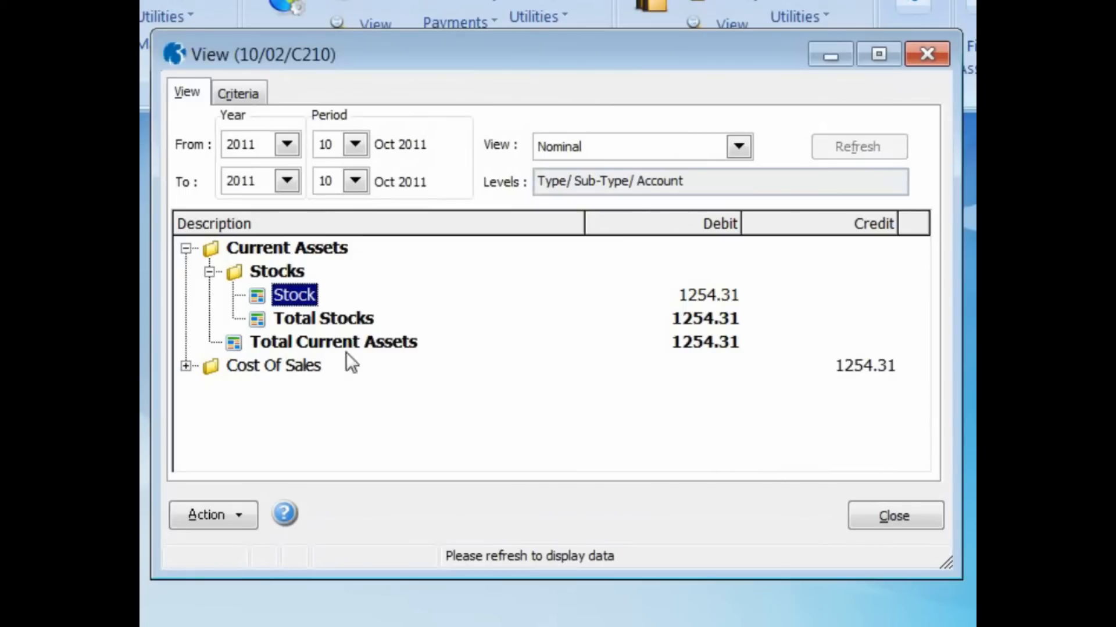
- Under Cost Of Sales, review the Goods In and Freight Costs transactions (17.50, 50.00, 186.81)
left_click(186, 366)
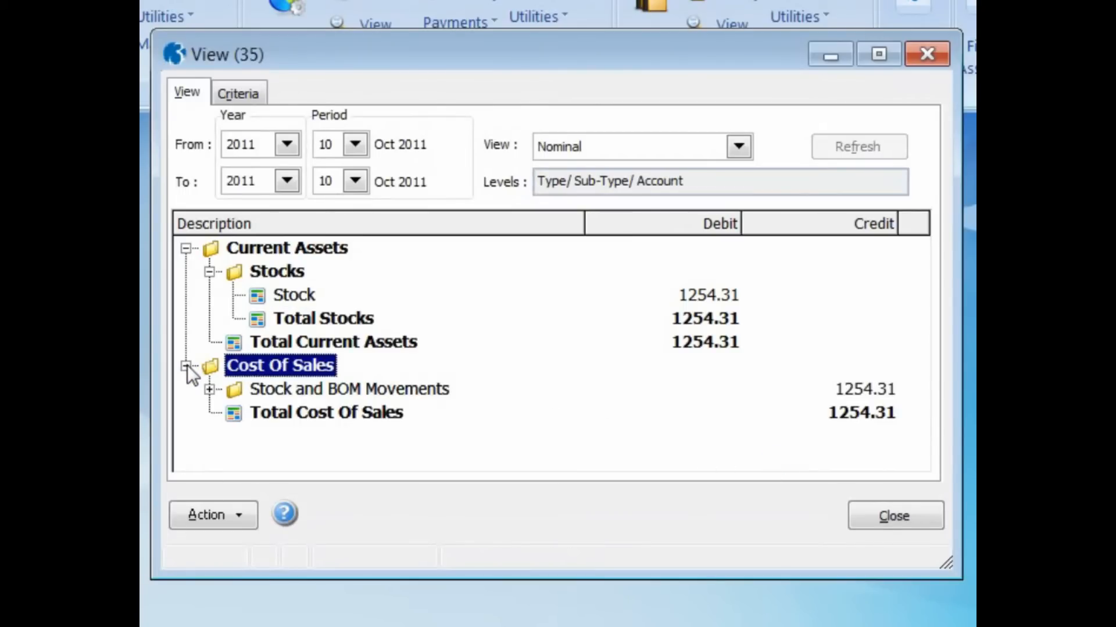
left_click(209, 390)
double_click(257, 413)
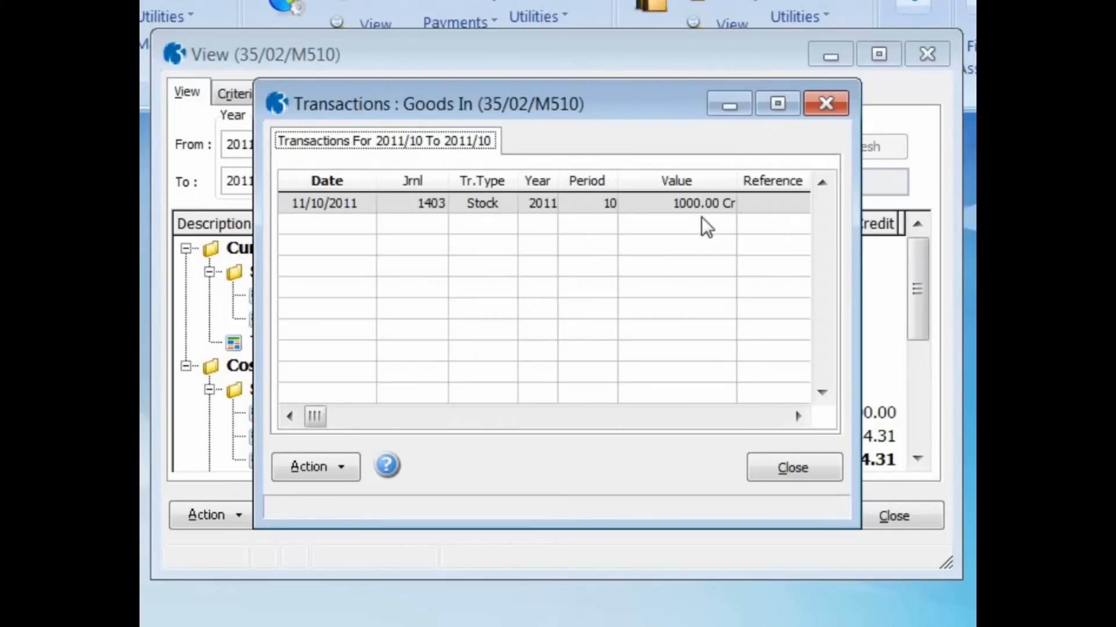
left_click(775, 464)
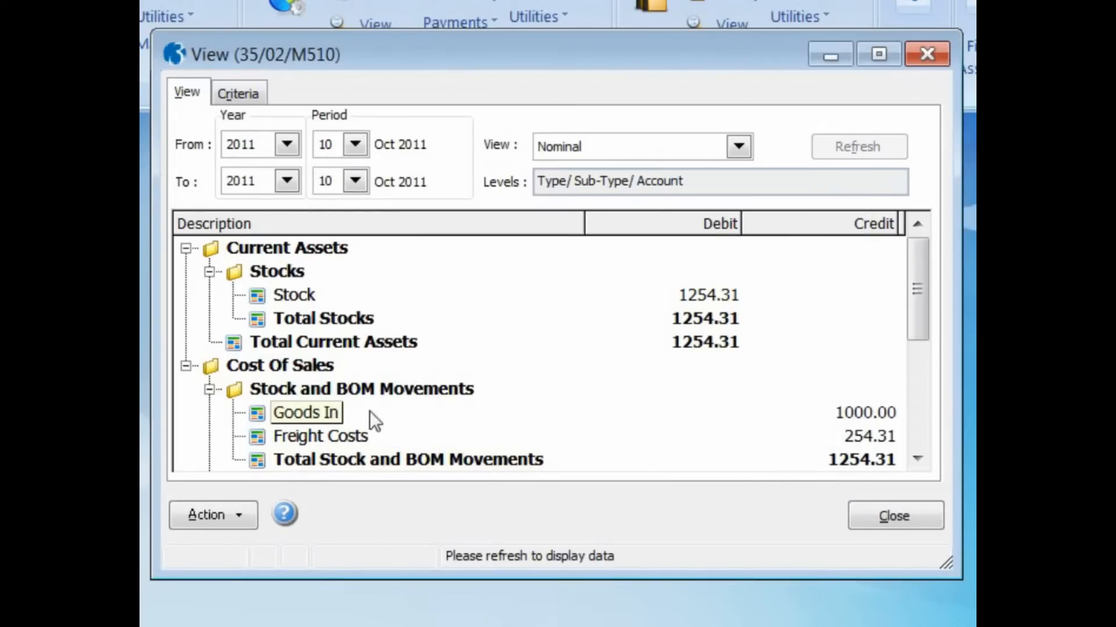
double_click(254, 435)
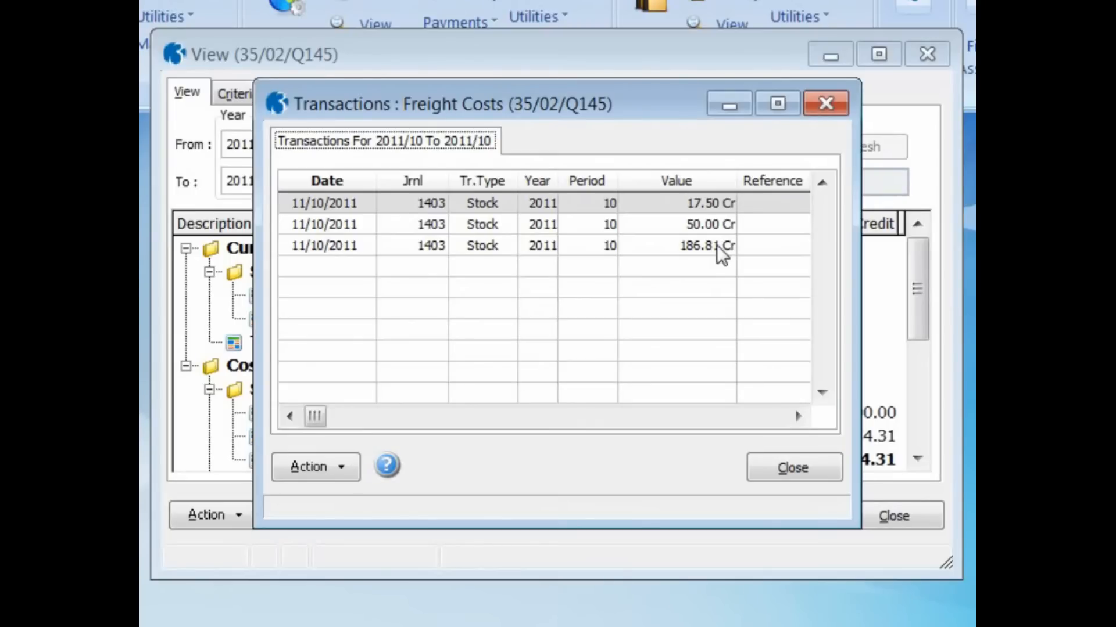
left_click(792, 468)
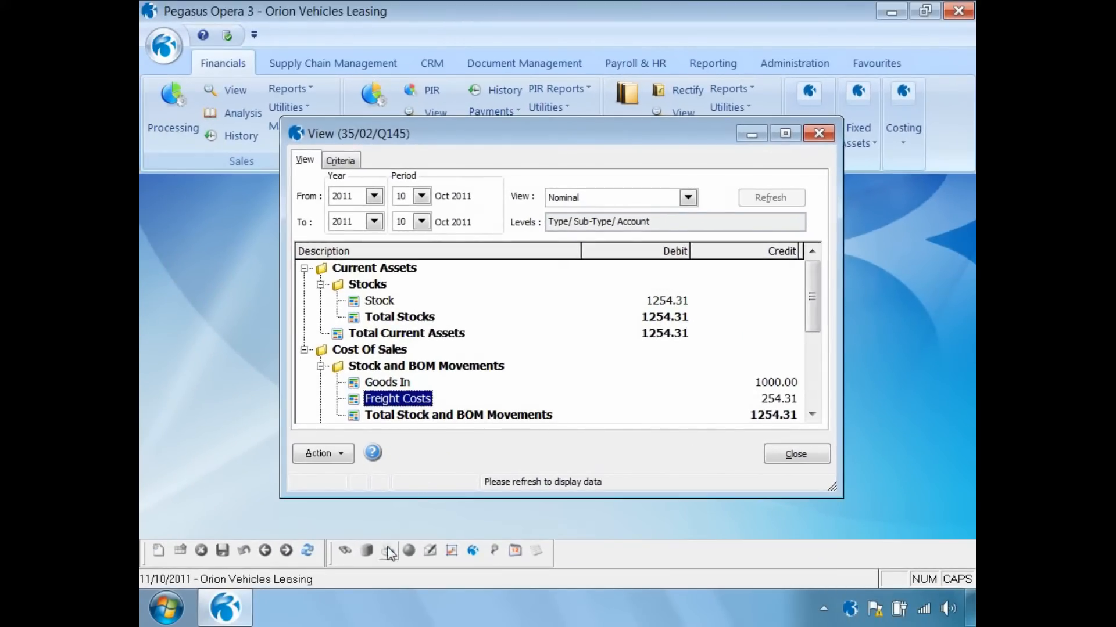
- Publish the October 2011 nominal view to screen at 125% zoom, then close the preview and Nominal View
left_click(387, 552)
left_click(610, 489)
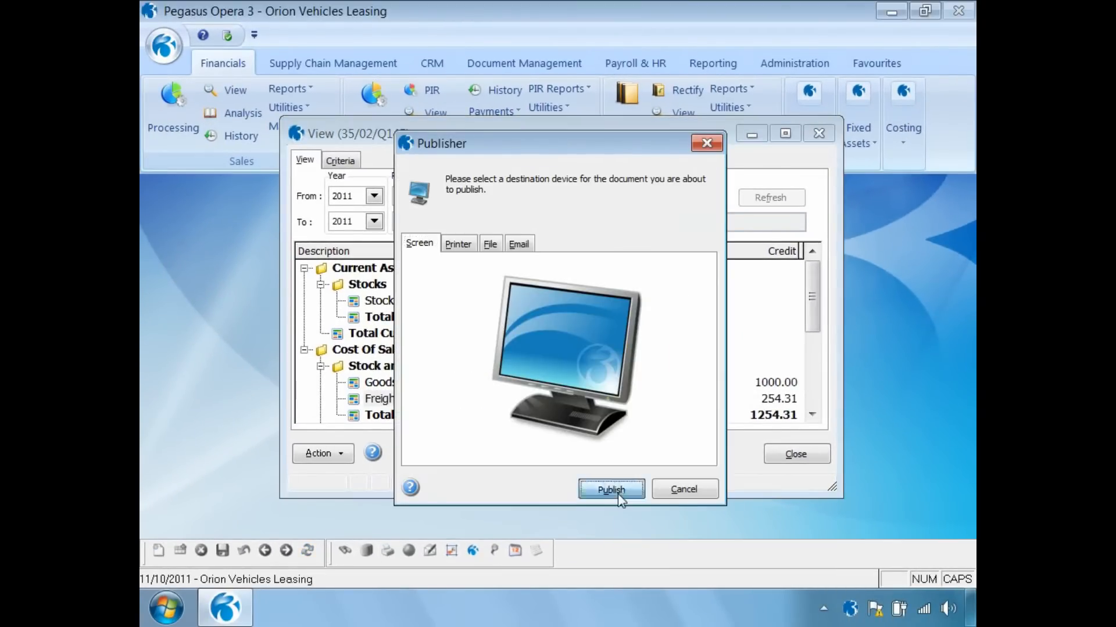
left_click(389, 520)
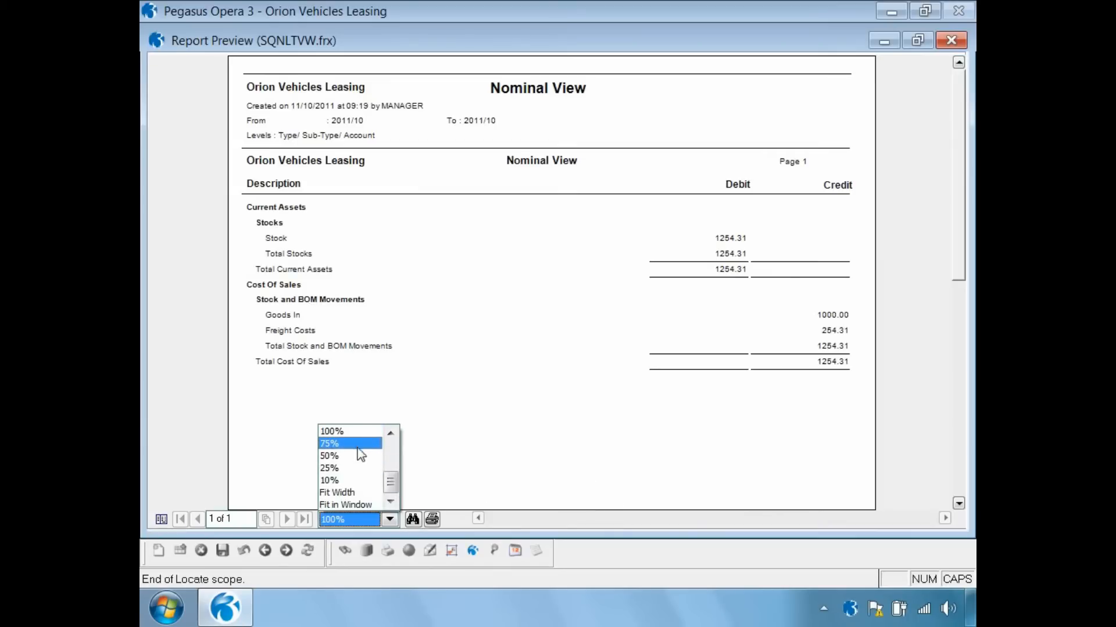
left_click(391, 433)
left_click(361, 432)
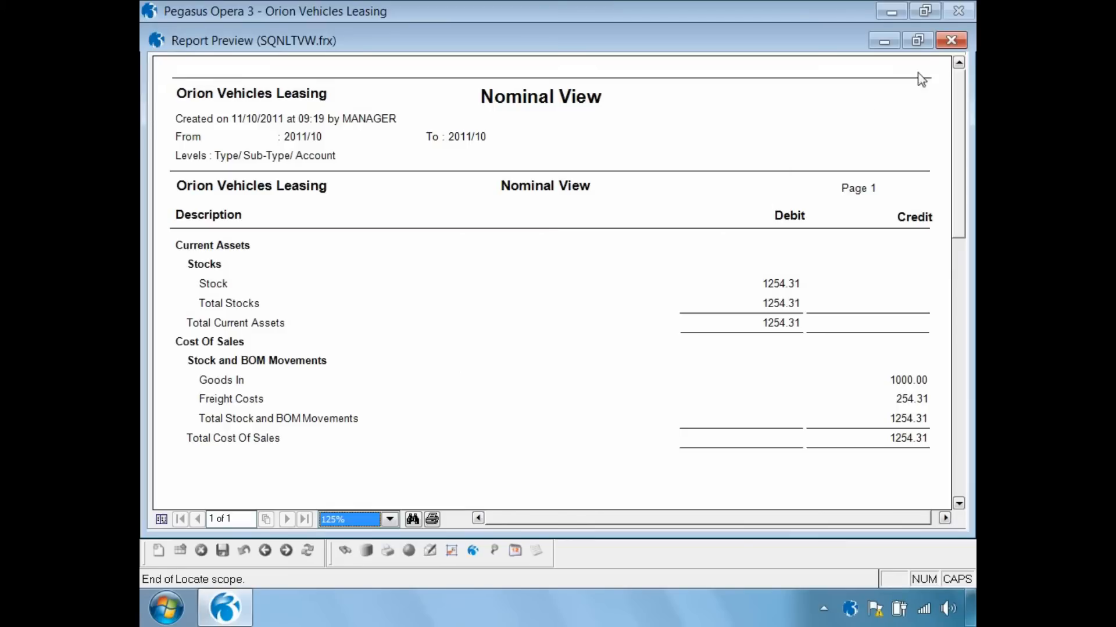
left_click(951, 41)
left_click(790, 454)
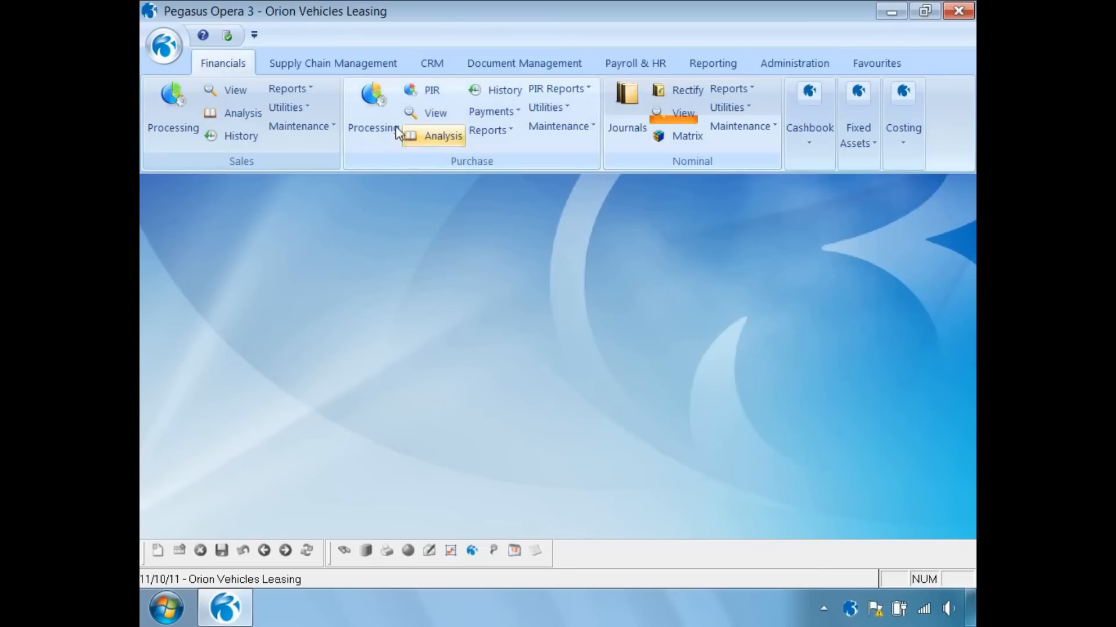
- Set up the Stock Valuation report with the product range limited to ZACD008
left_click(348, 65)
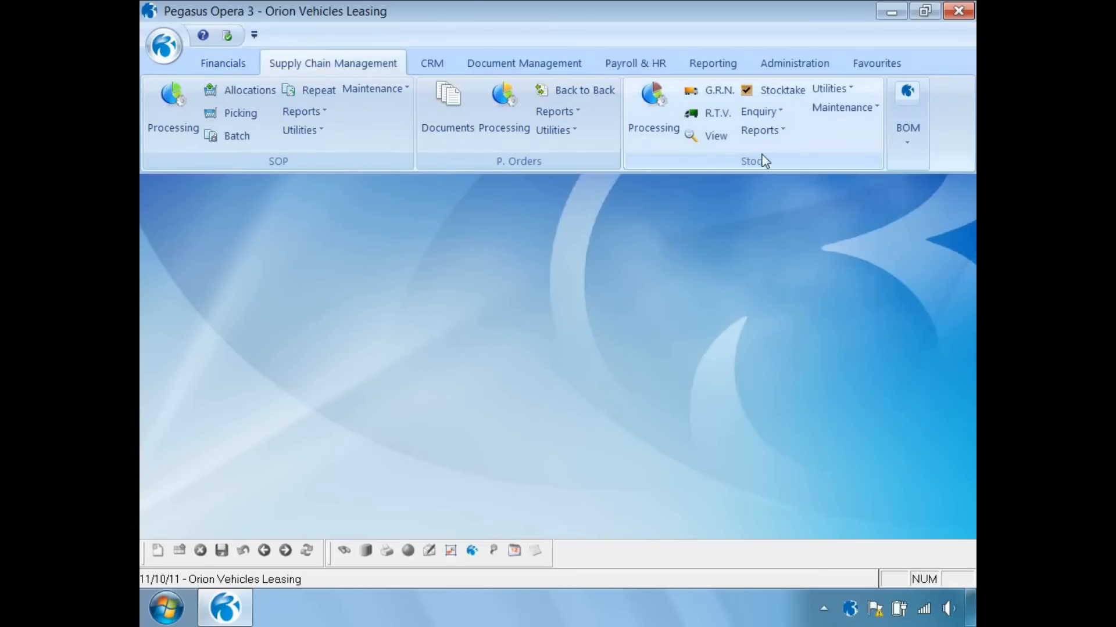
left_click(761, 131)
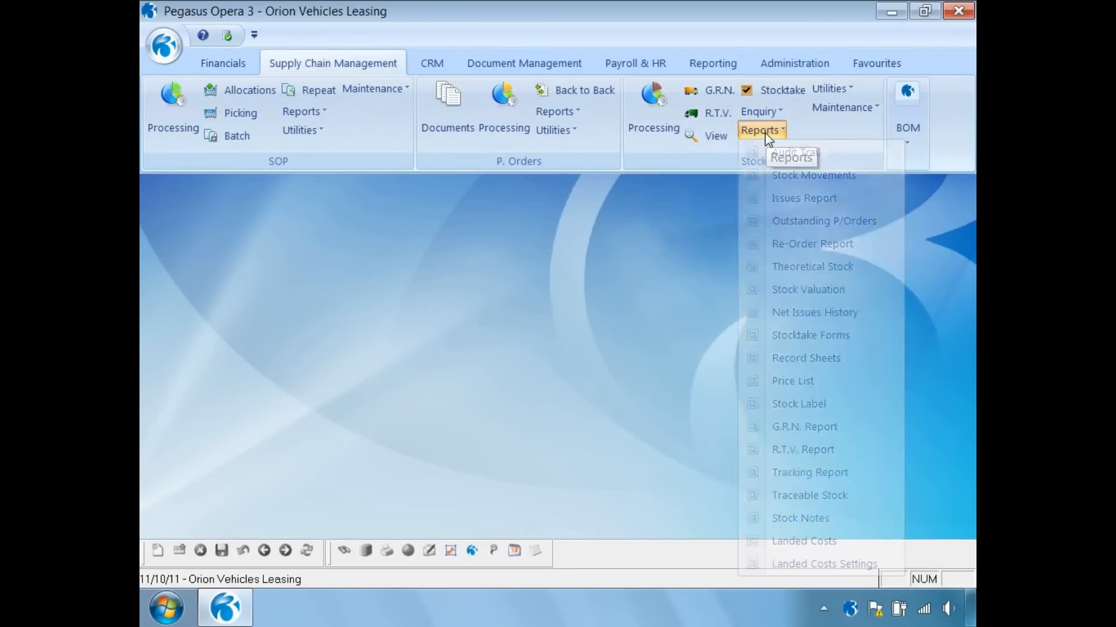
left_click(796, 288)
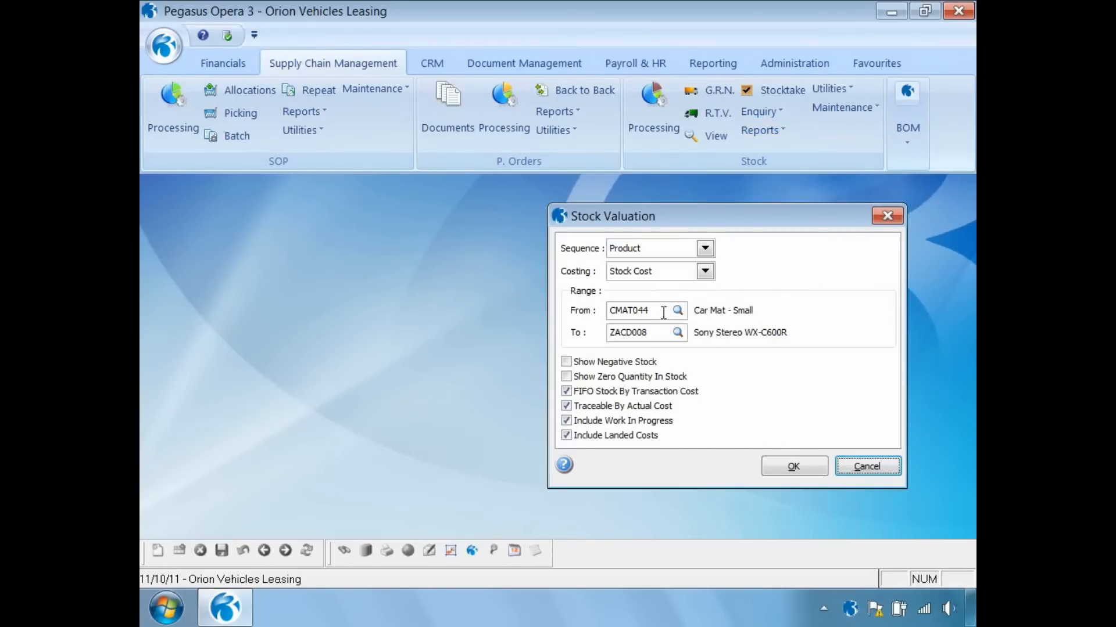
left_click_drag(663, 312, 608, 312)
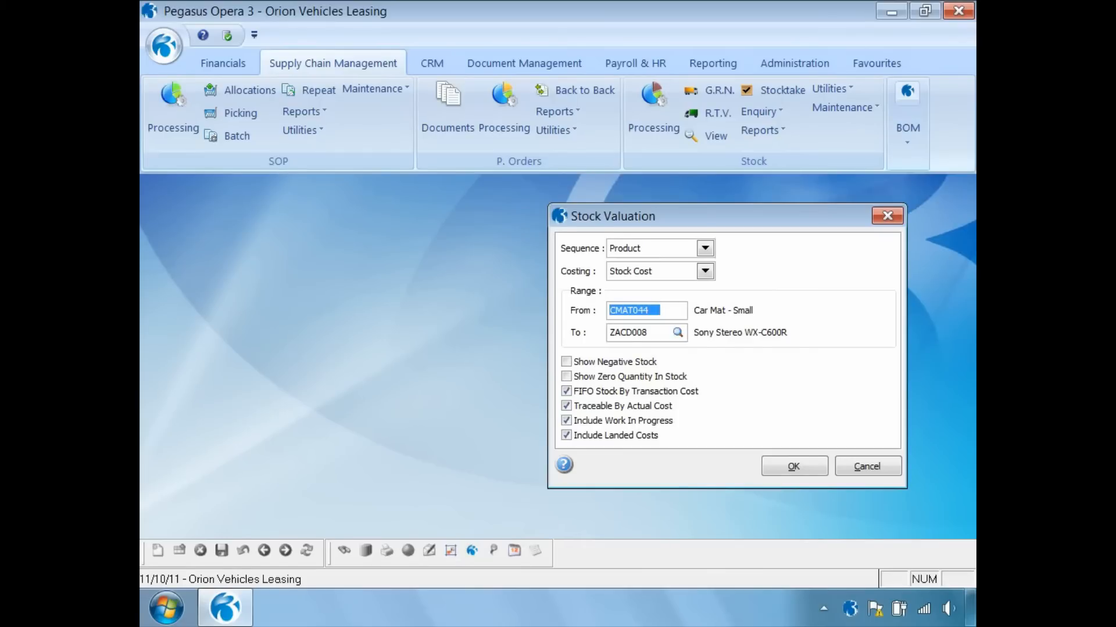
type("ZACD")
key("Tab")
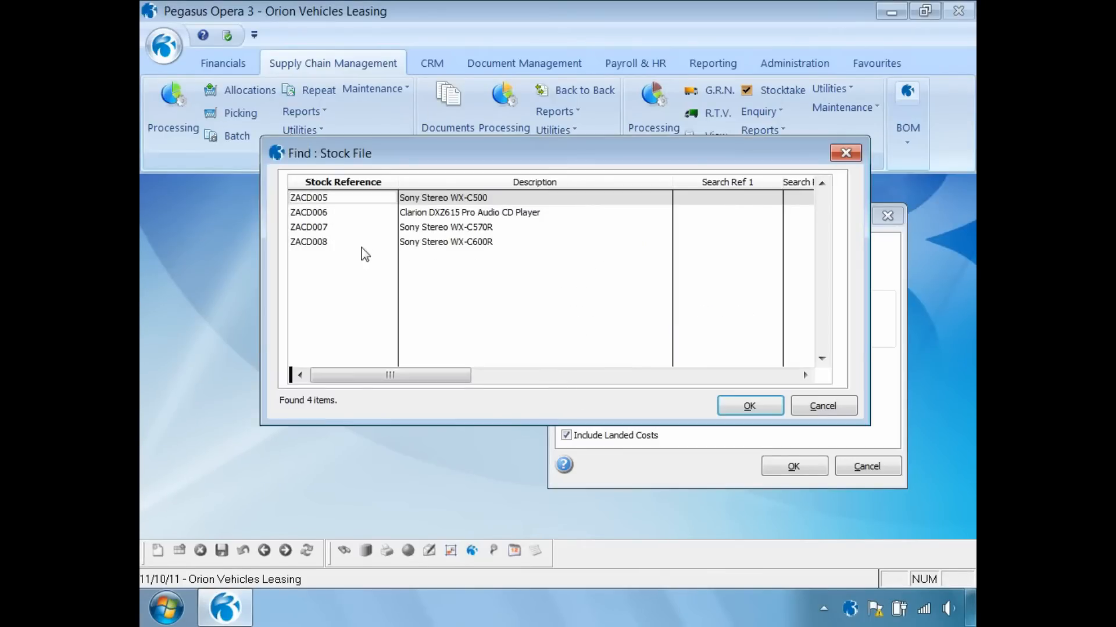
double_click(327, 244)
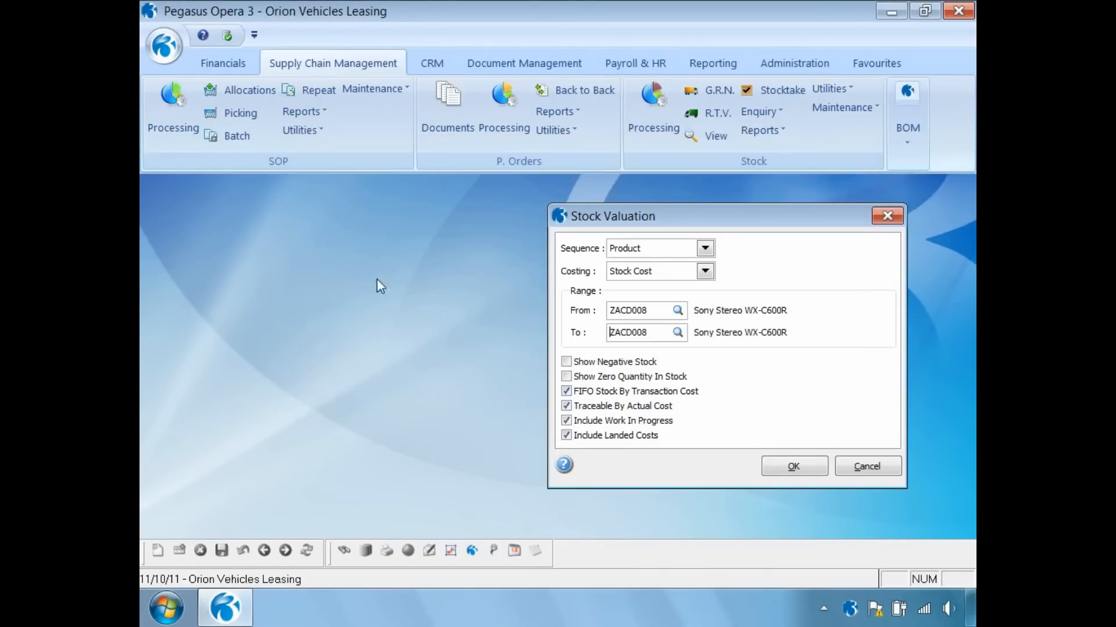
- Preview the ZACD008 stock valuation on screen, checking the 1254.31 cost and 36.97% margin
left_click(783, 468)
left_click(615, 490)
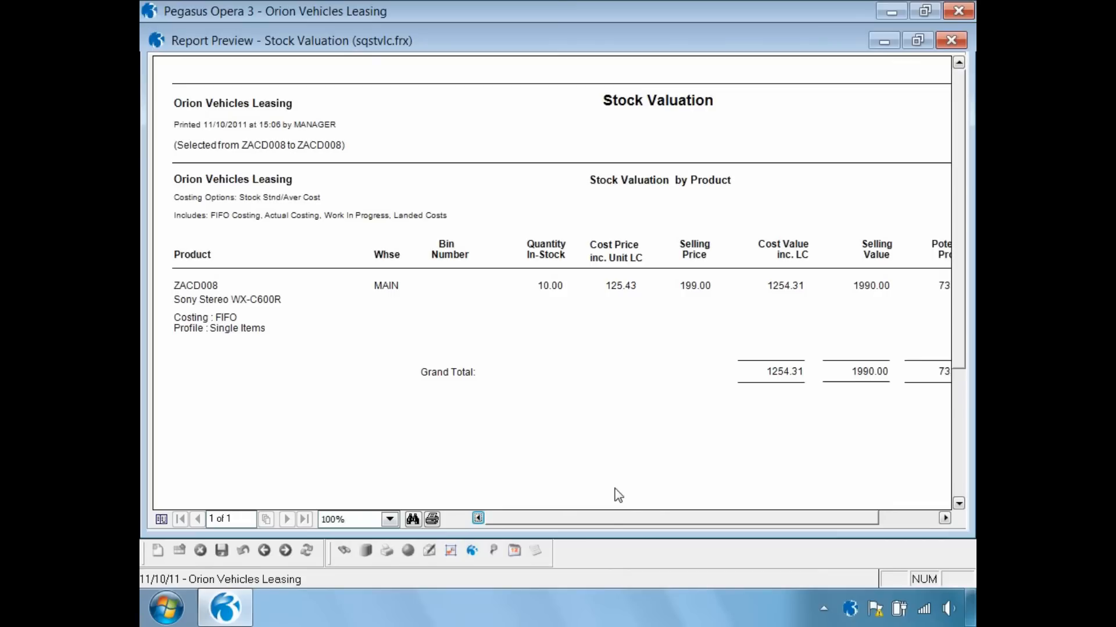
left_click(945, 519)
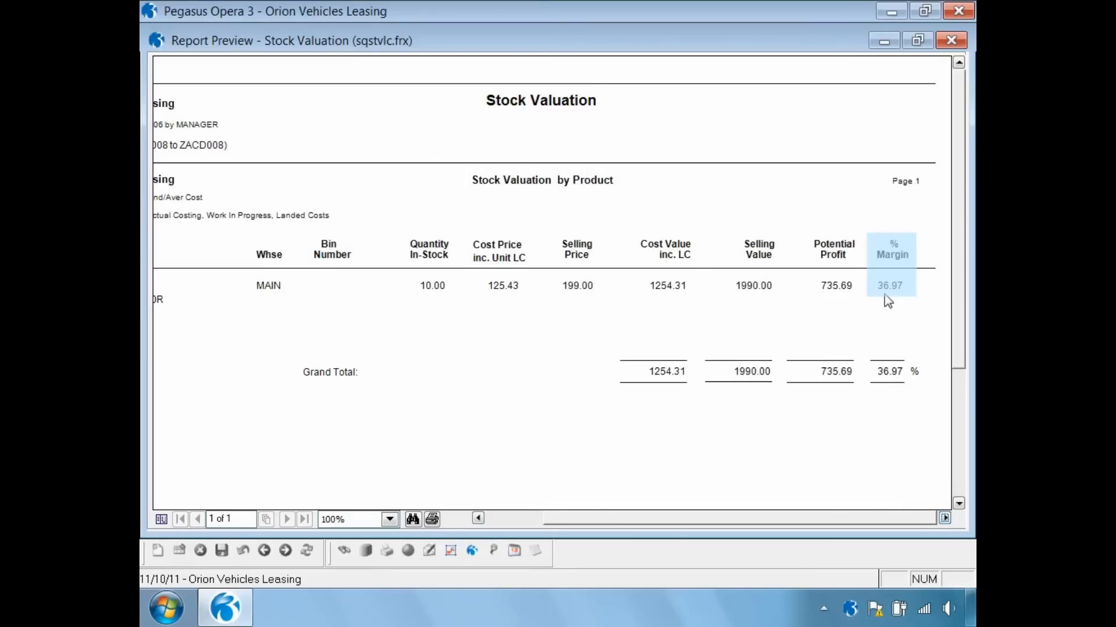
left_click(952, 41)
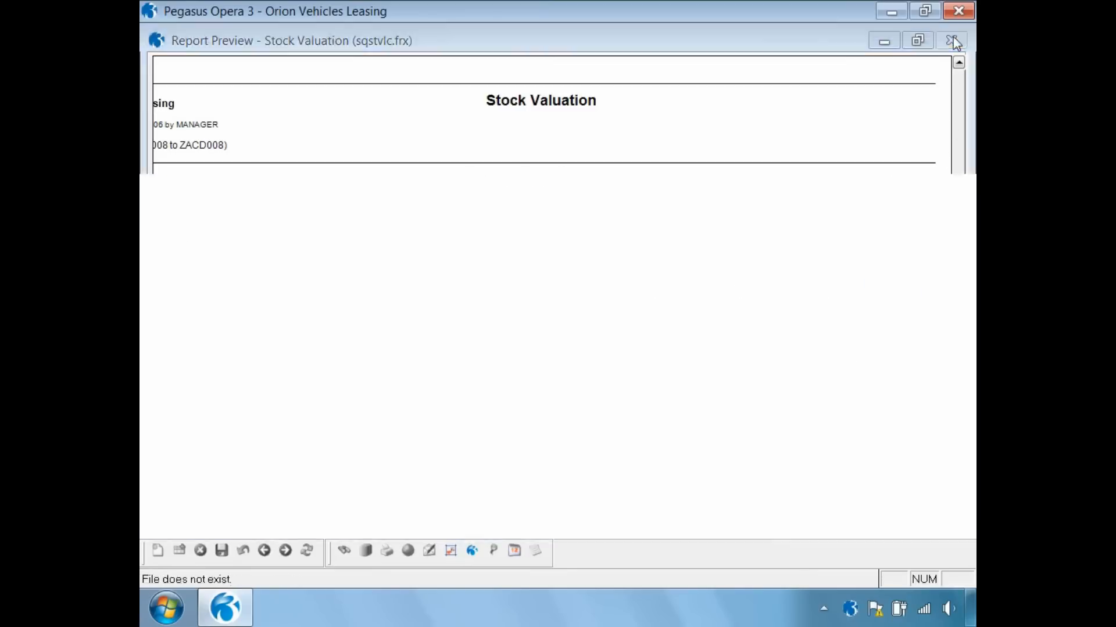
- Preview the Landed Costs Settings report for ZACD008's import tax, freight and insurance on screen, then close it
left_click(752, 133)
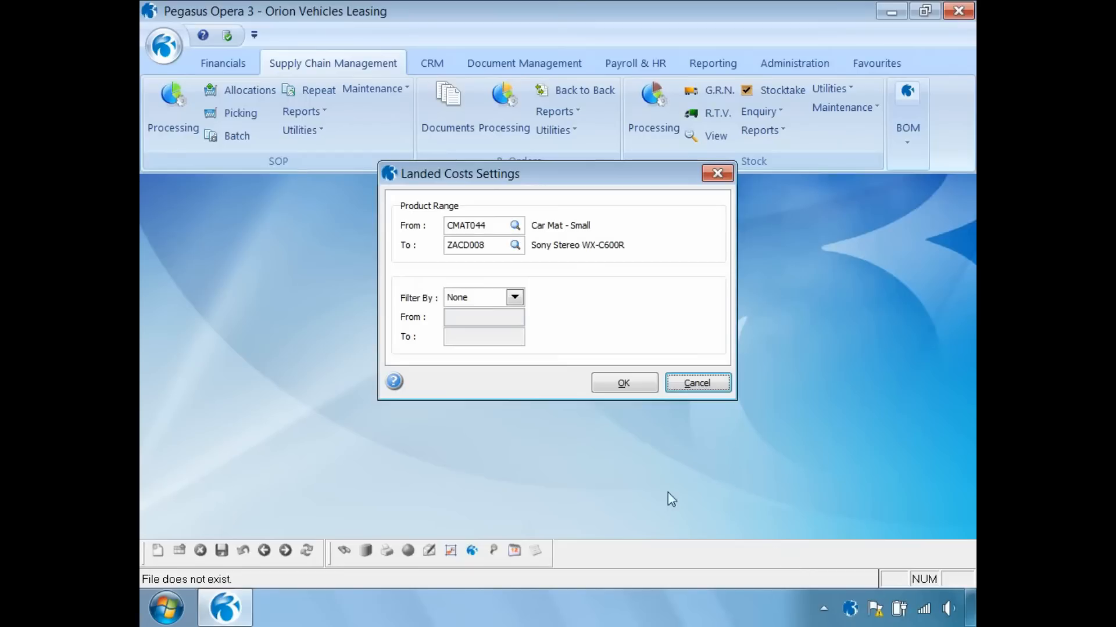
left_click(606, 384)
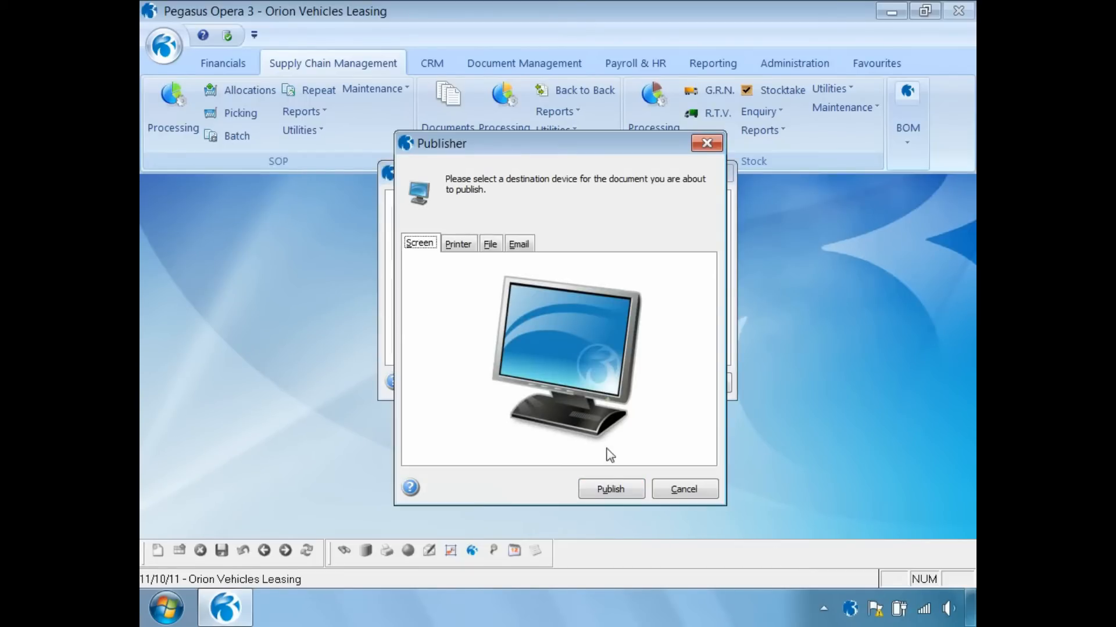
left_click(604, 491)
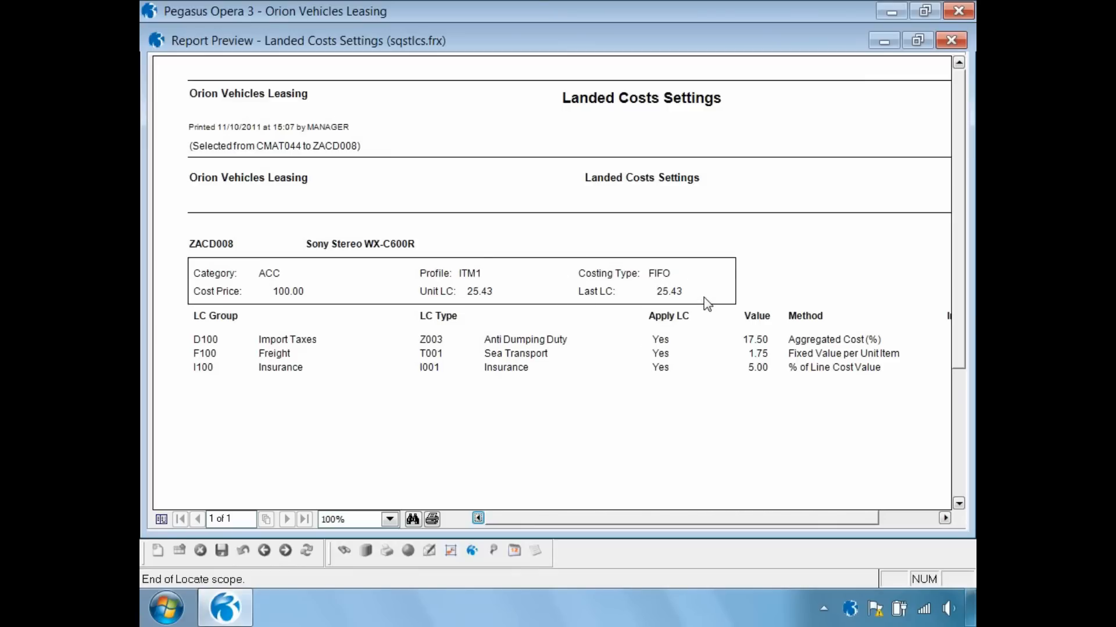
left_click(952, 40)
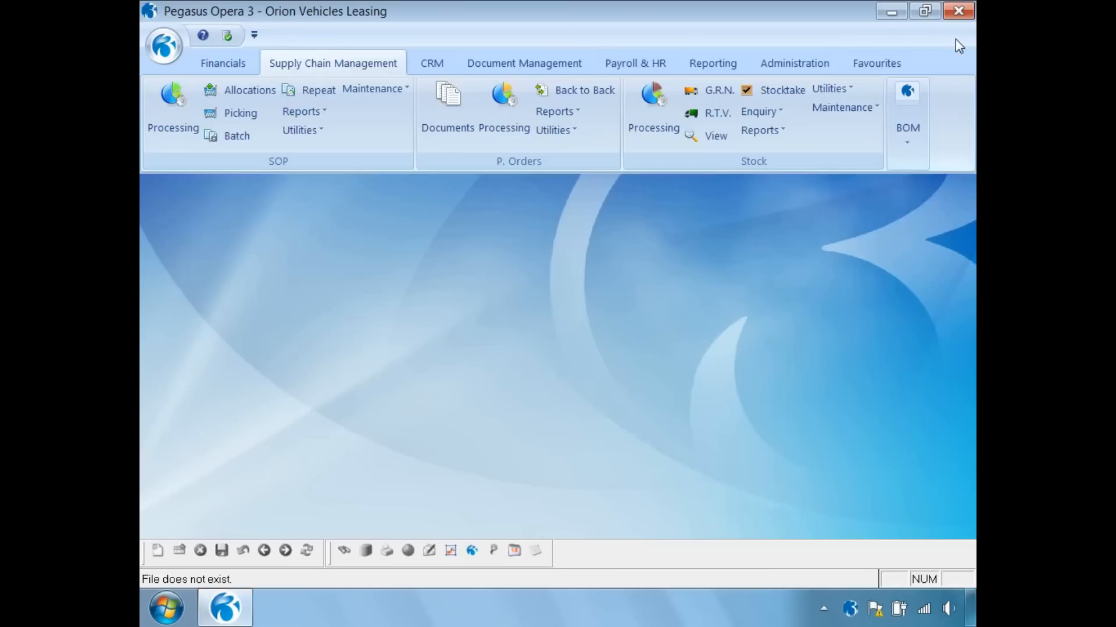
- Open the Stock Processing record for ZACD008 Sony Stereo WX-C600R
left_click(650, 117)
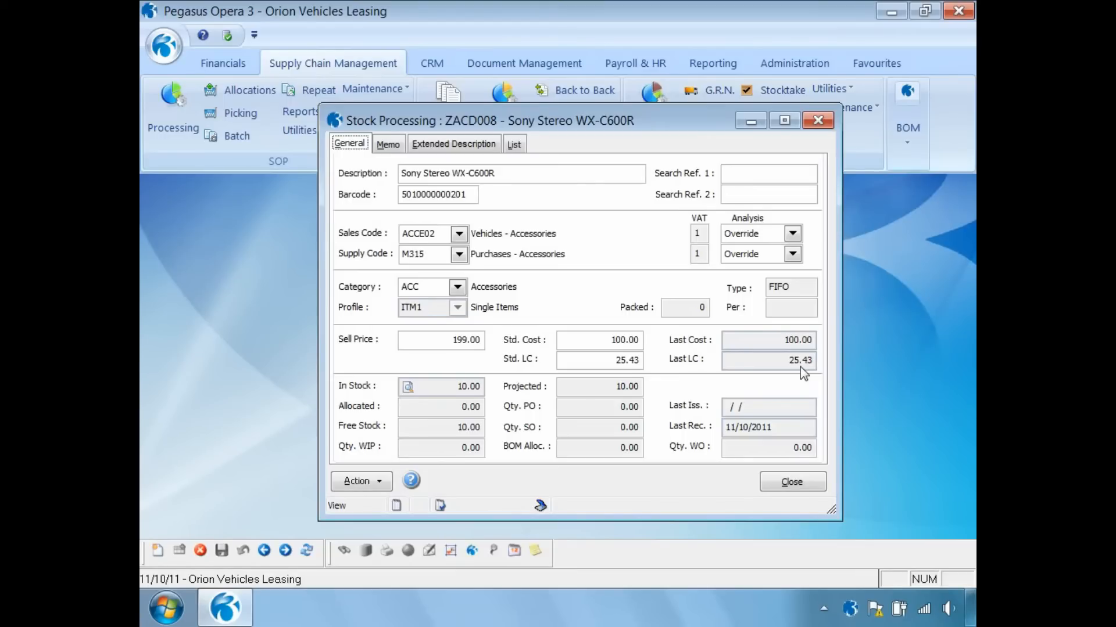
- Close the stock record and open Stock View with start date 11/10/2011
left_click(782, 482)
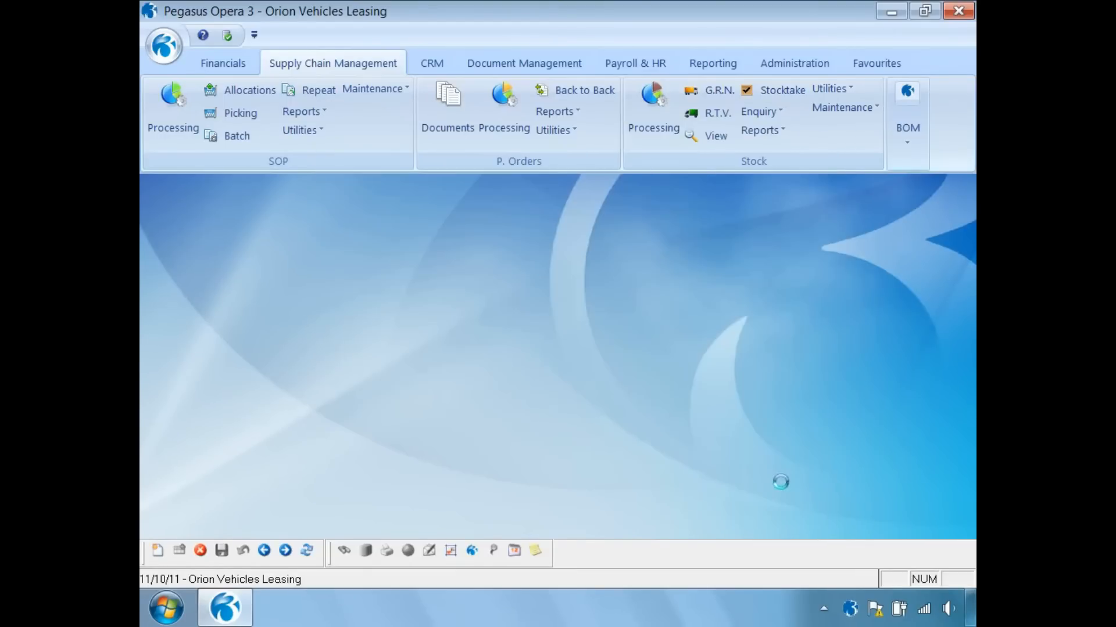
left_click(713, 136)
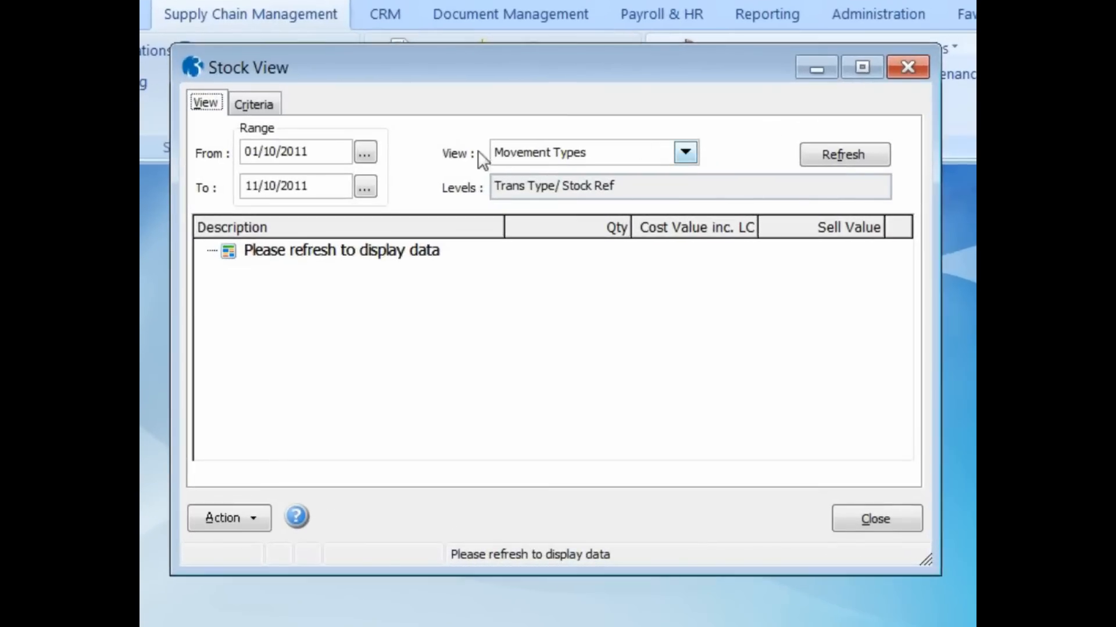
left_click(364, 152)
left_click(441, 441)
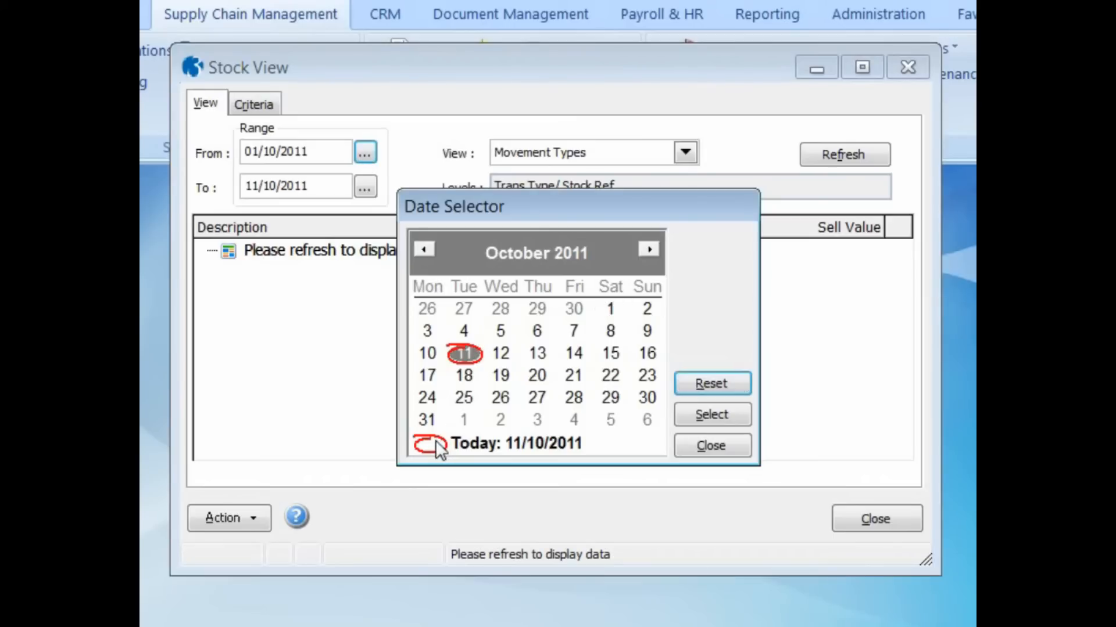
left_click(701, 413)
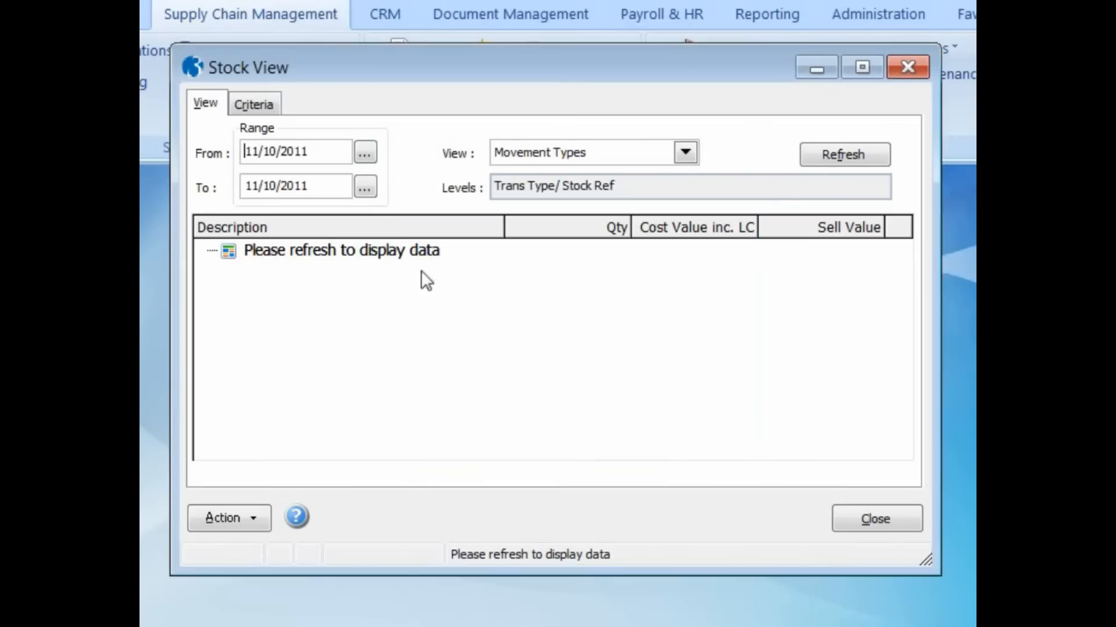
- Include Receipt movements, refresh, and expand the Receipt group showing 10 units worth 1254.31
left_click(258, 110)
left_click(299, 450)
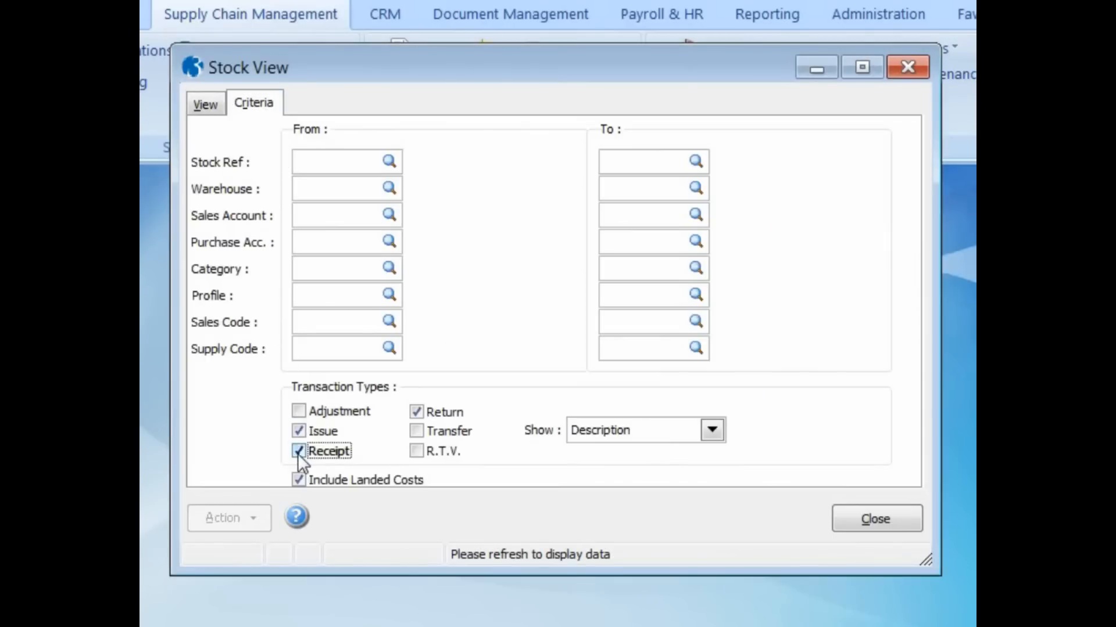
left_click(207, 106)
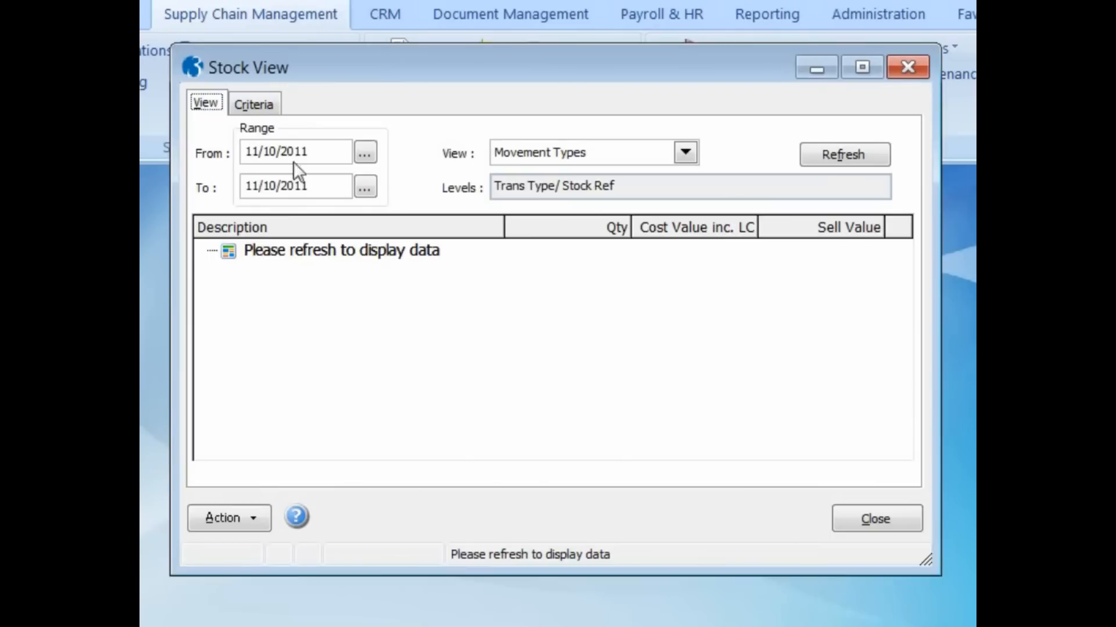
left_click(817, 158)
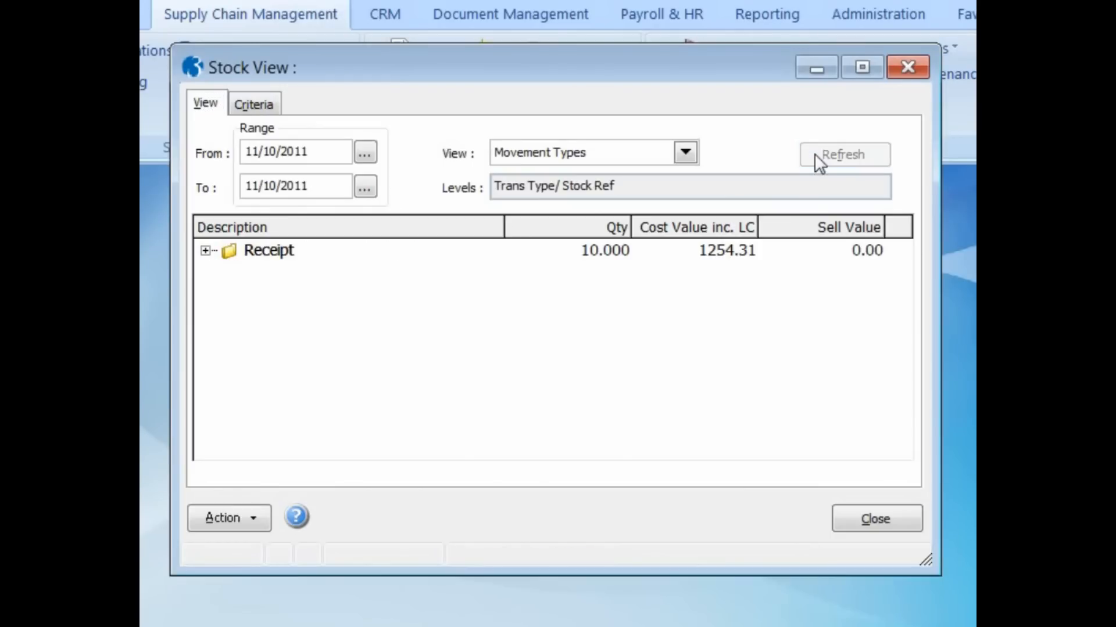
left_click(205, 251)
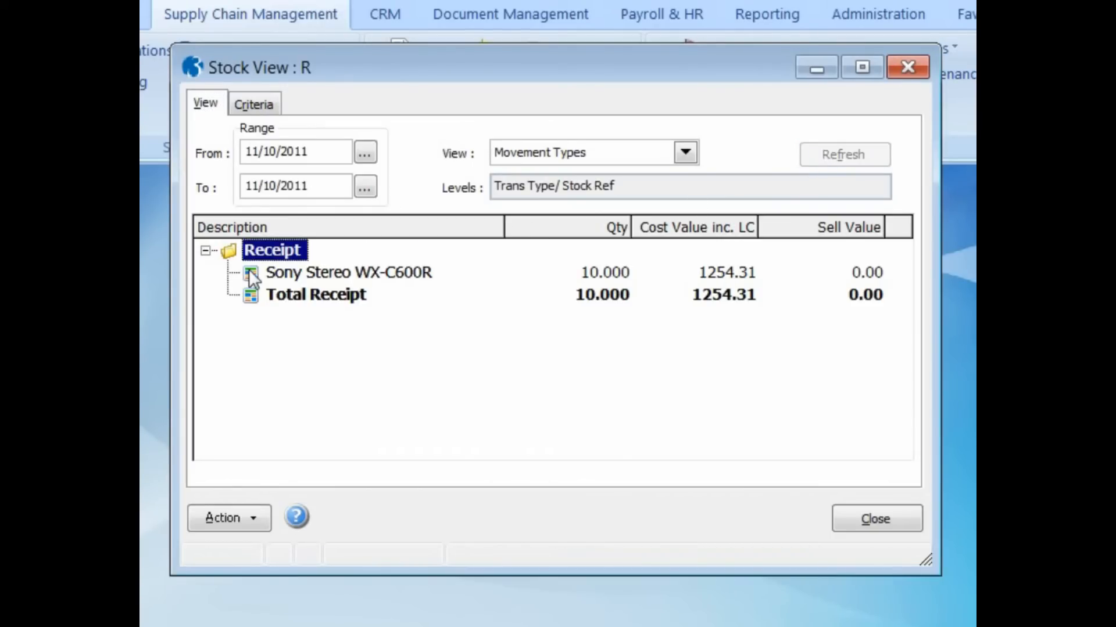
double_click(249, 269)
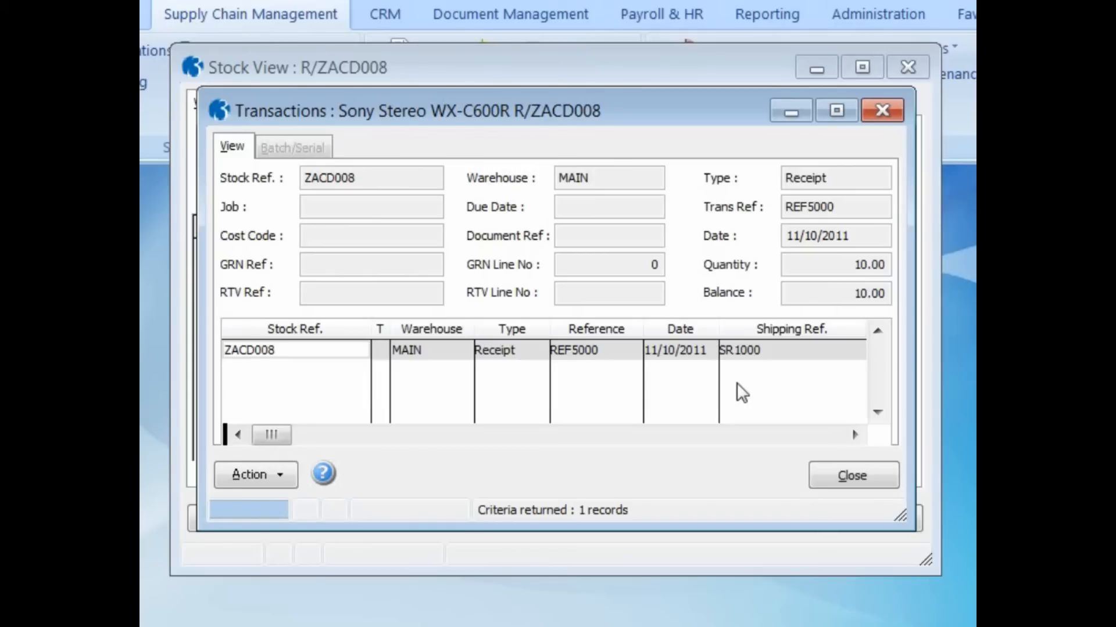
left_click(861, 472)
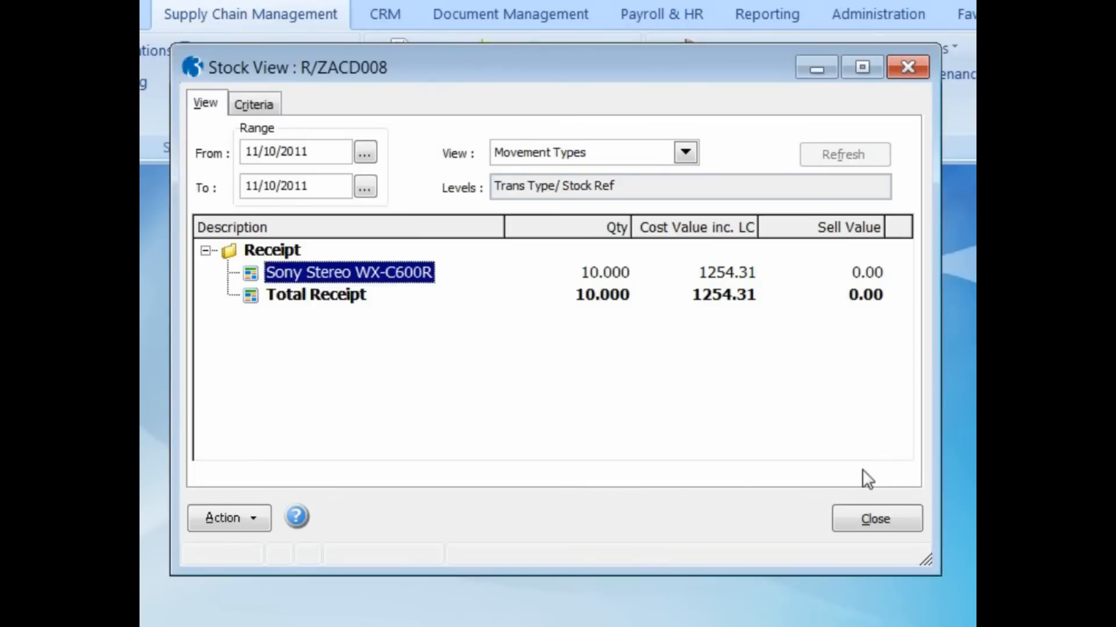
- Close Stock View and start a new sales document for Adams Light Engineering Ltd in SOP Processing
left_click(871, 519)
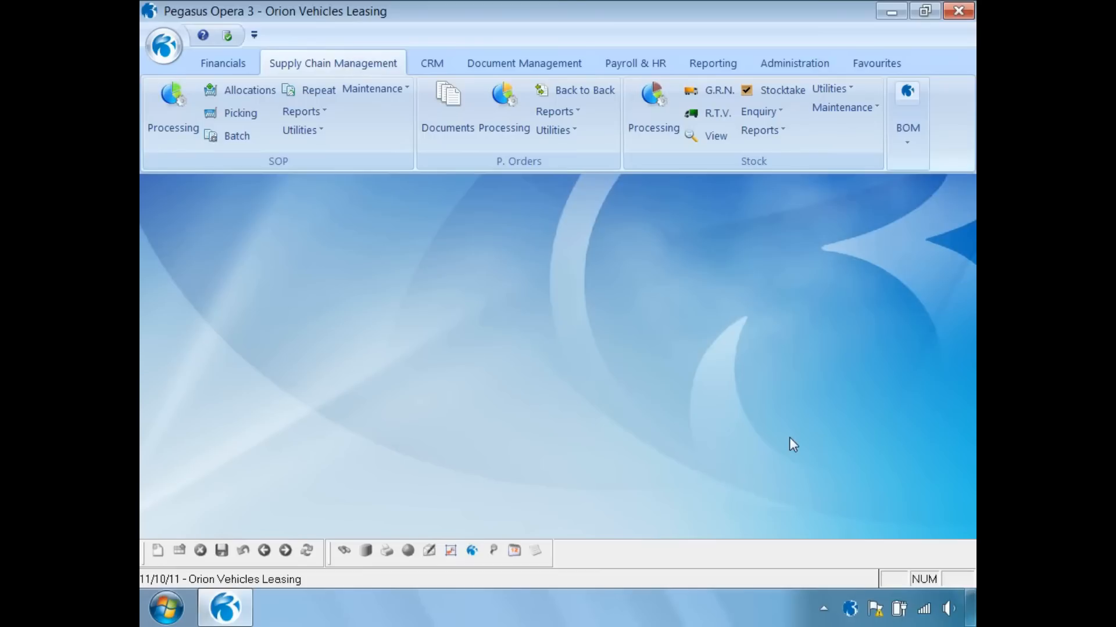
left_click(169, 105)
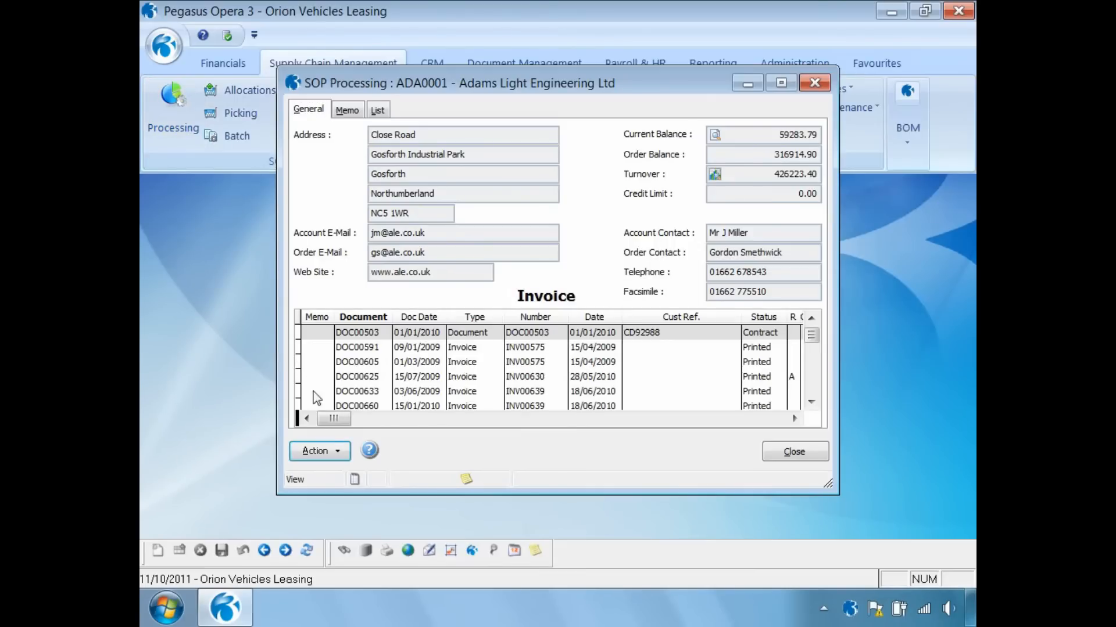
left_click(324, 451)
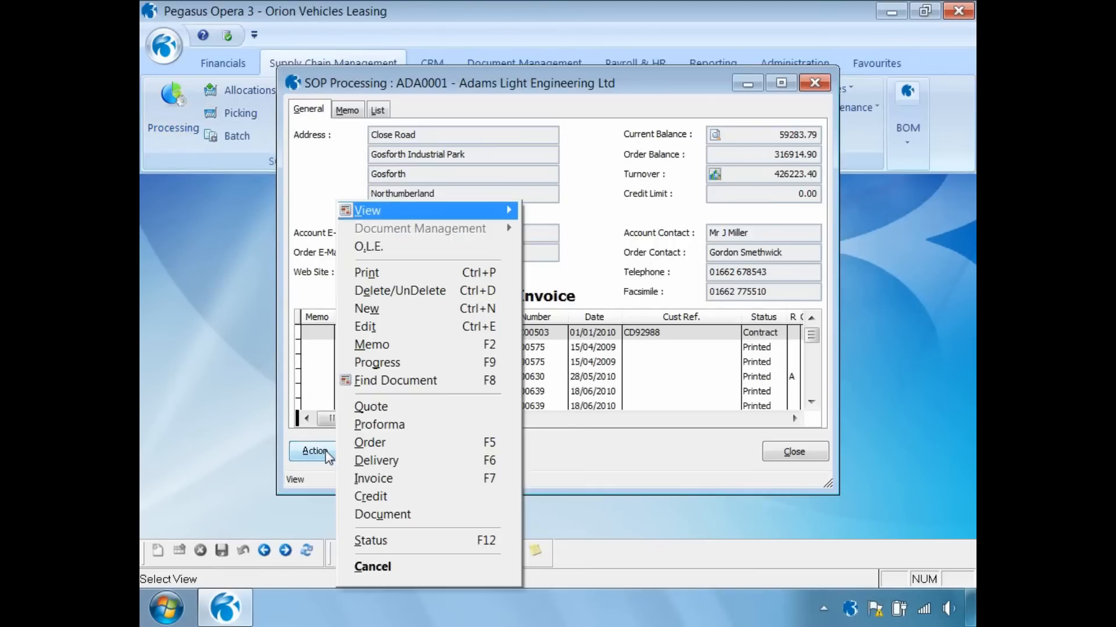
left_click(391, 313)
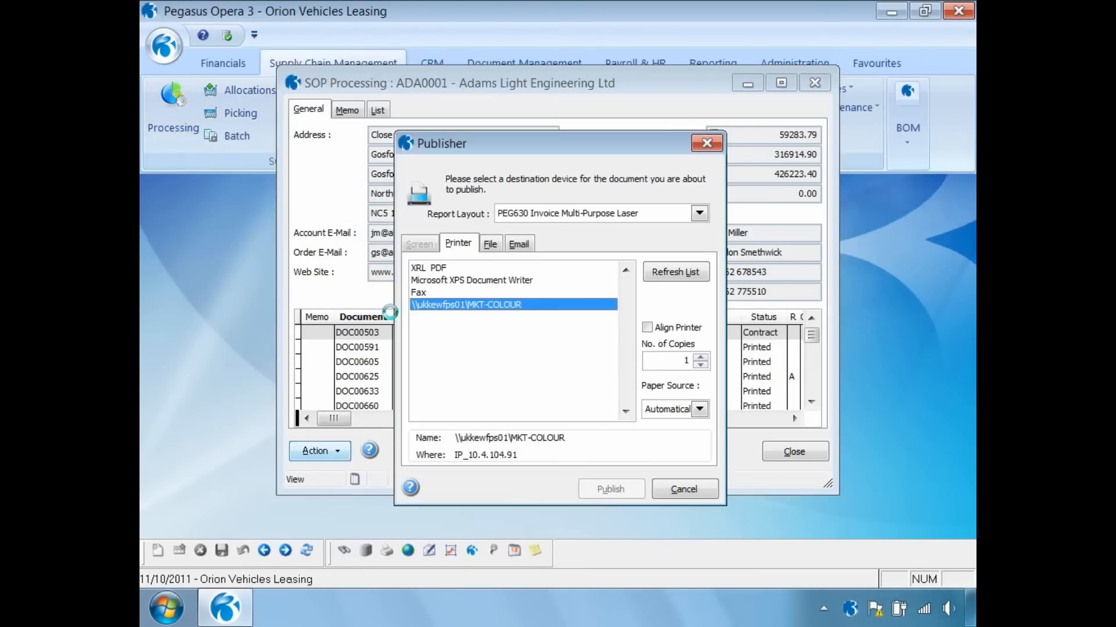
- Publish the document to a file named 1 with description INVOICE
left_click(489, 244)
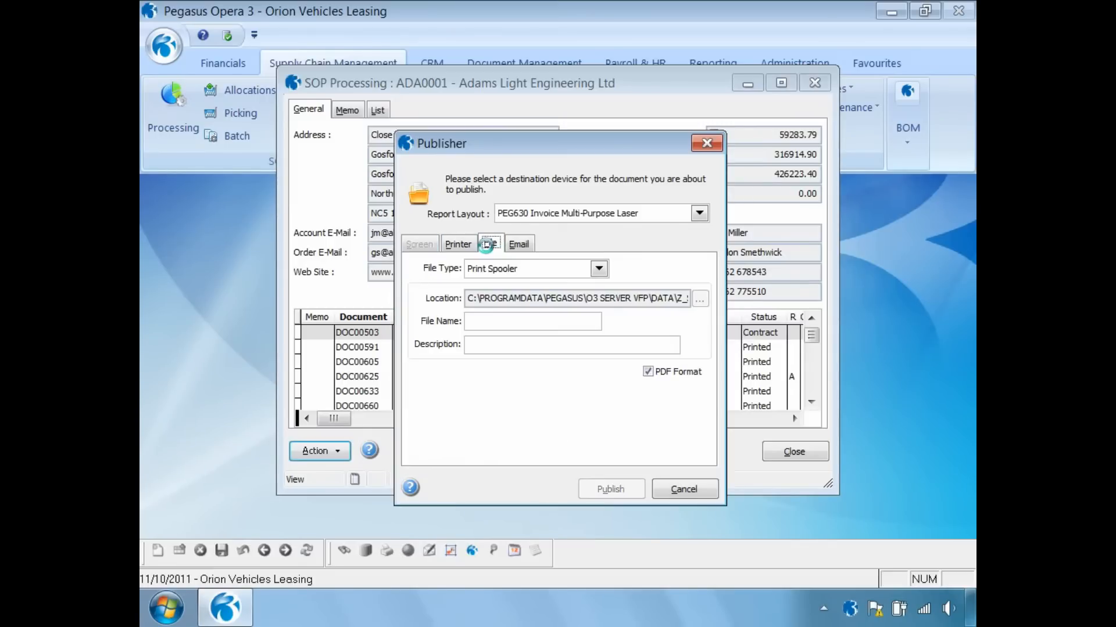
left_click(481, 321)
type("1")
left_click(505, 351)
type("INVOICE")
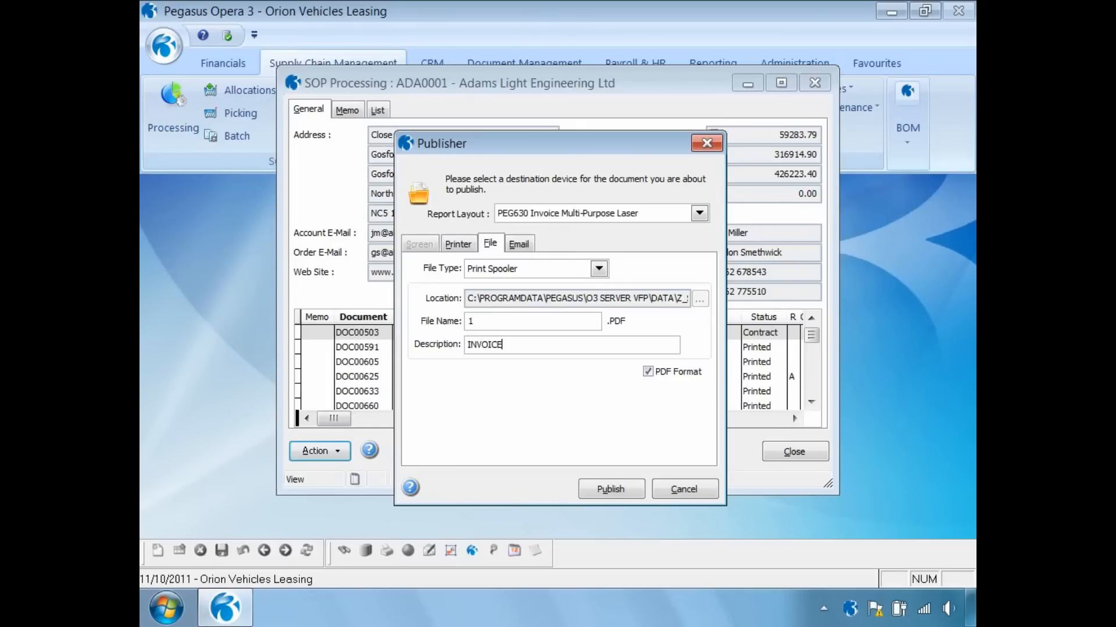
left_click(599, 489)
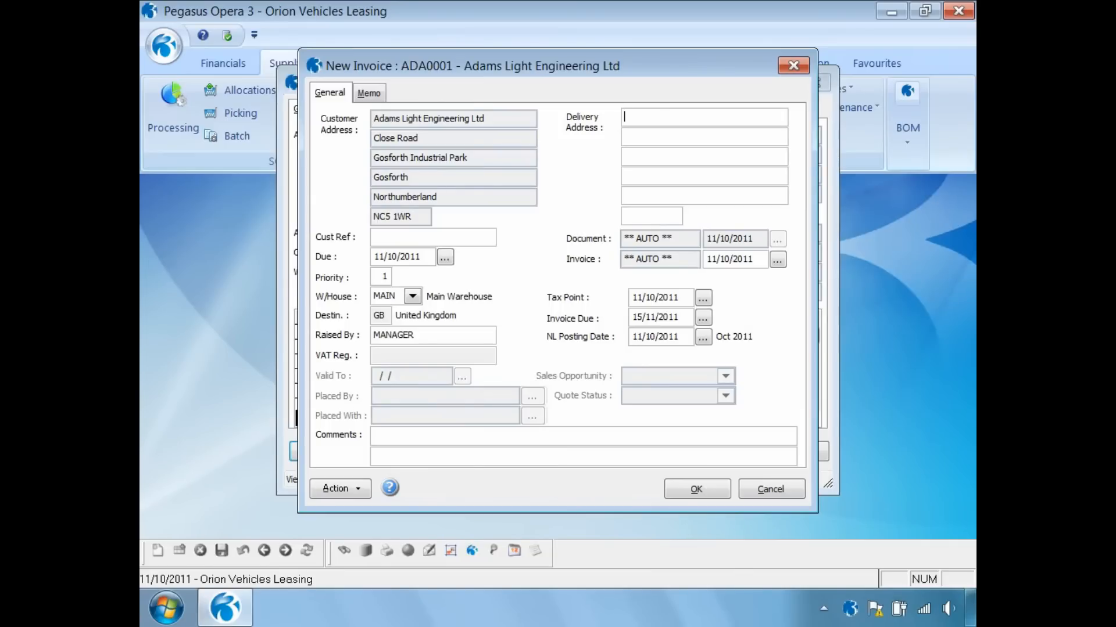
- Add a line for 1 ZACD008 Sony Stereo WX-C600R at 199.00 and save it
left_click(703, 490)
type("ZAC")
key("Tab")
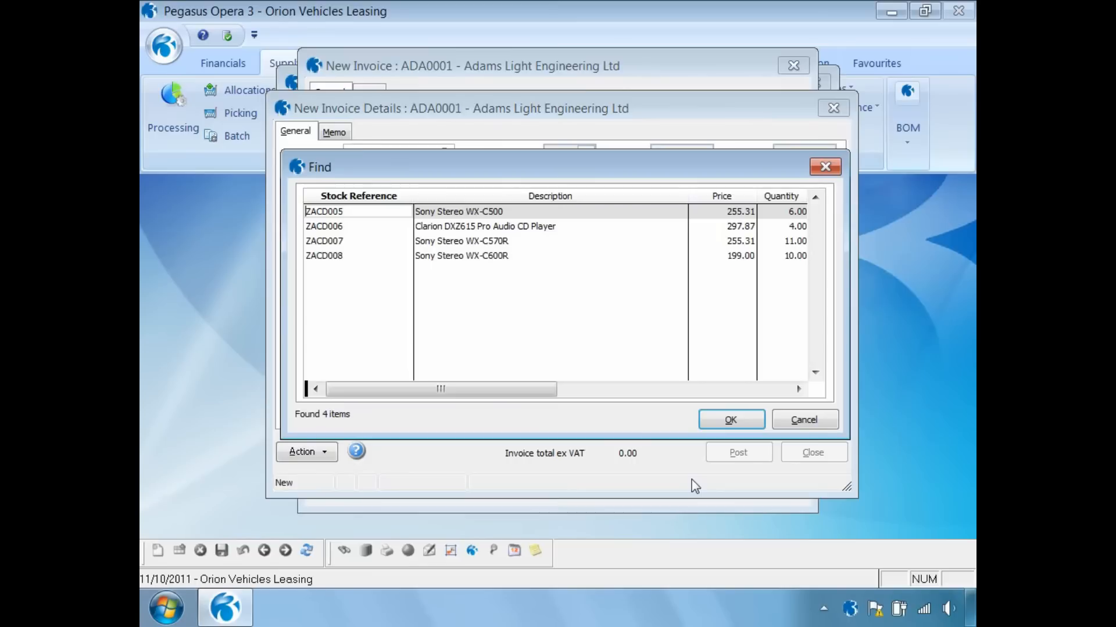
left_click(344, 257)
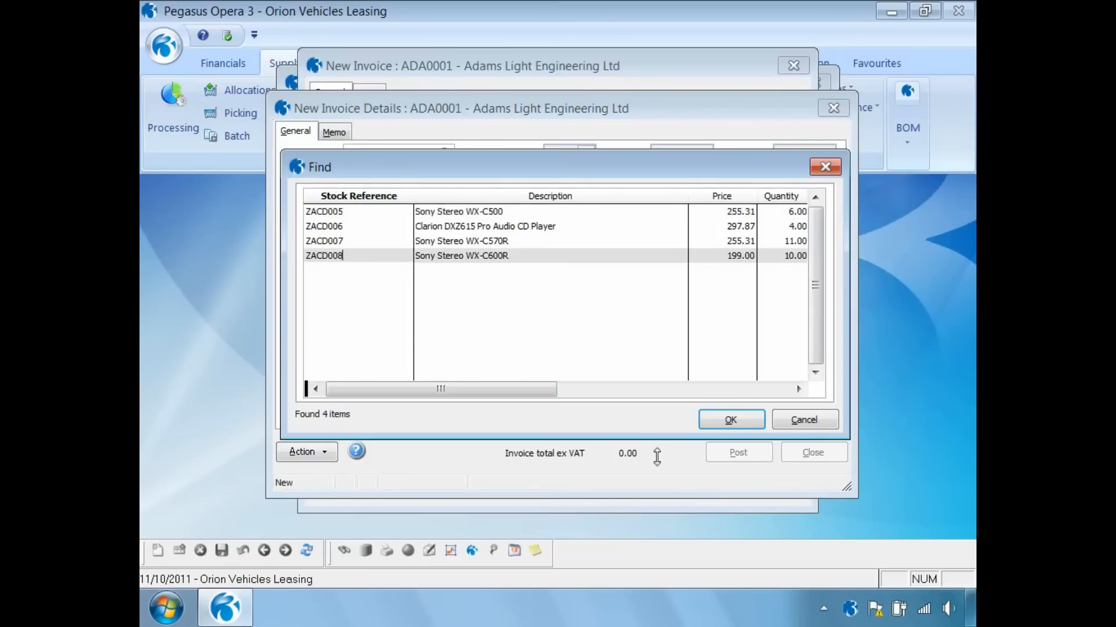
left_click(729, 419)
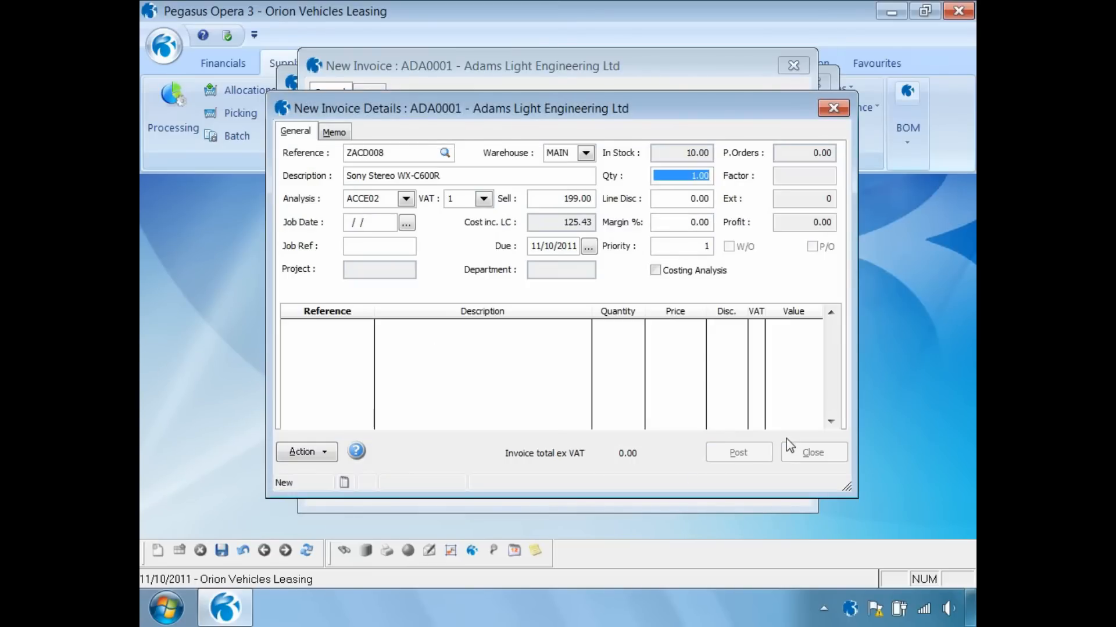
key("Tab")
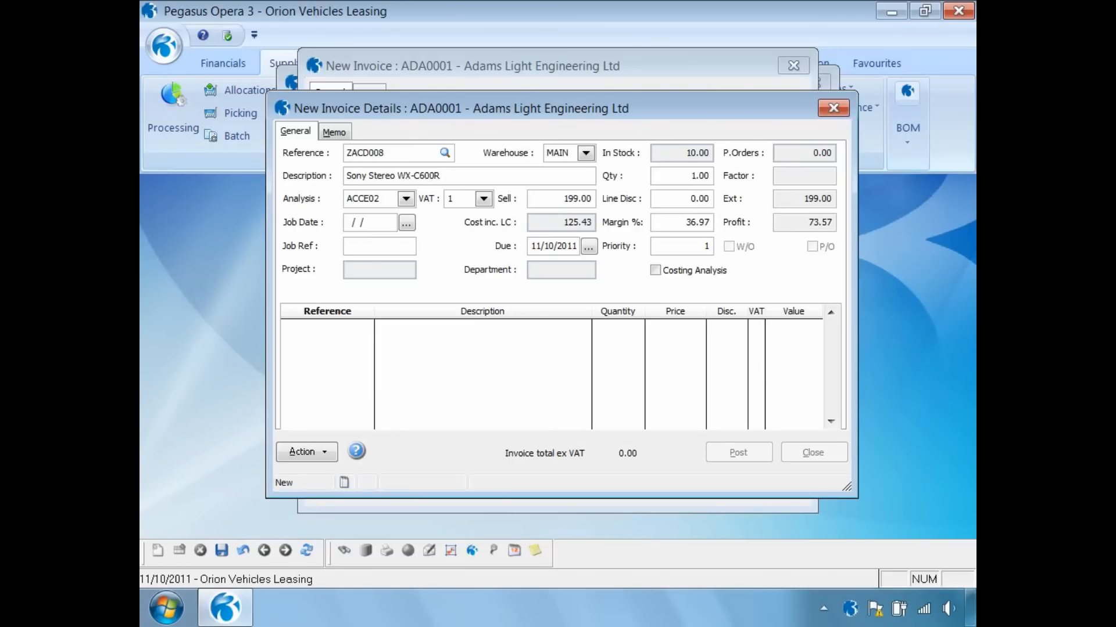
left_click(557, 198)
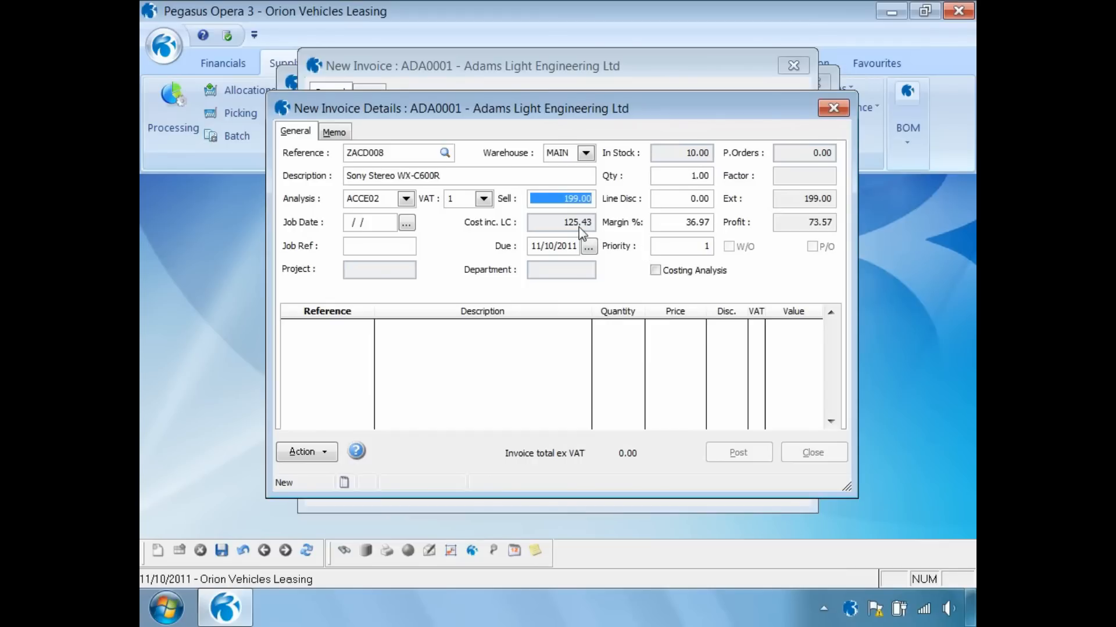
left_click(222, 552)
- Post the invoice, accepting the updated 233.83 value without capturing a document
left_click(720, 452)
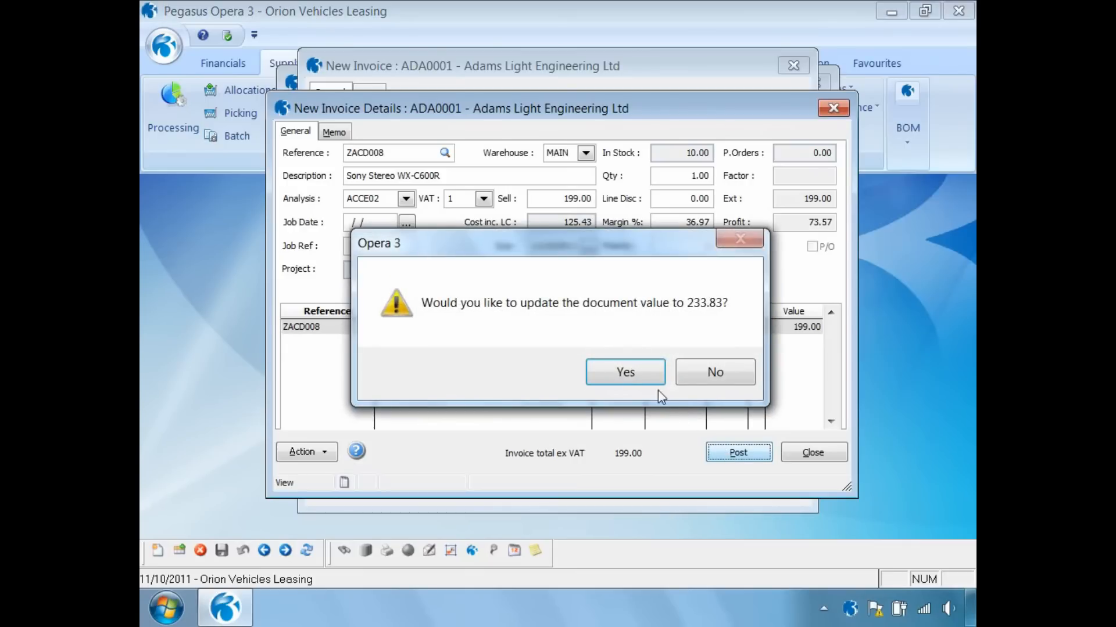
left_click(635, 373)
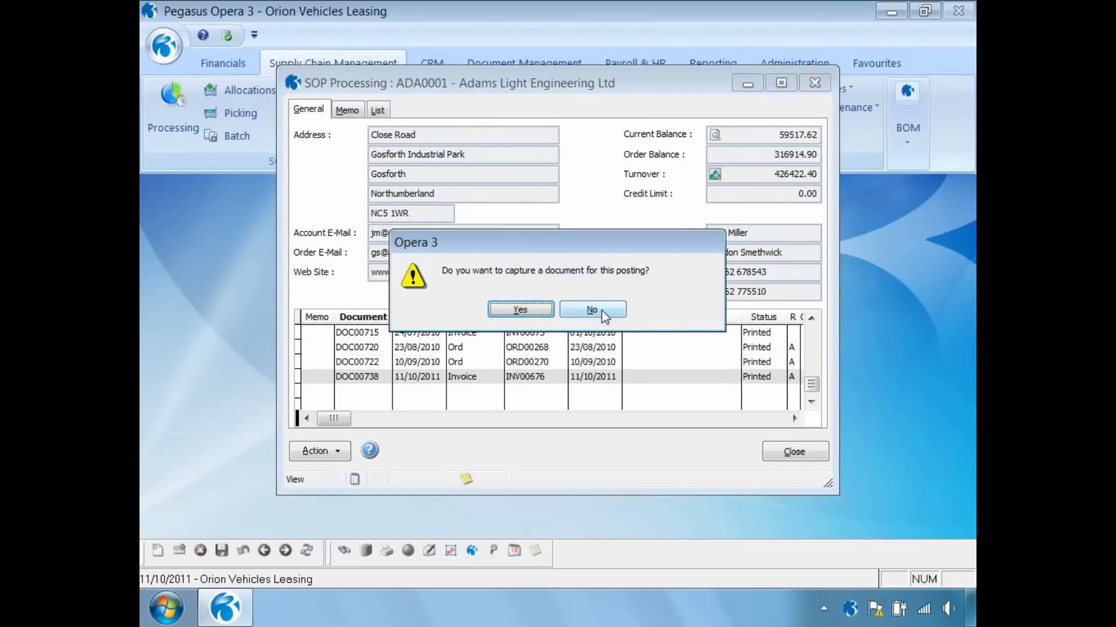
left_click(592, 310)
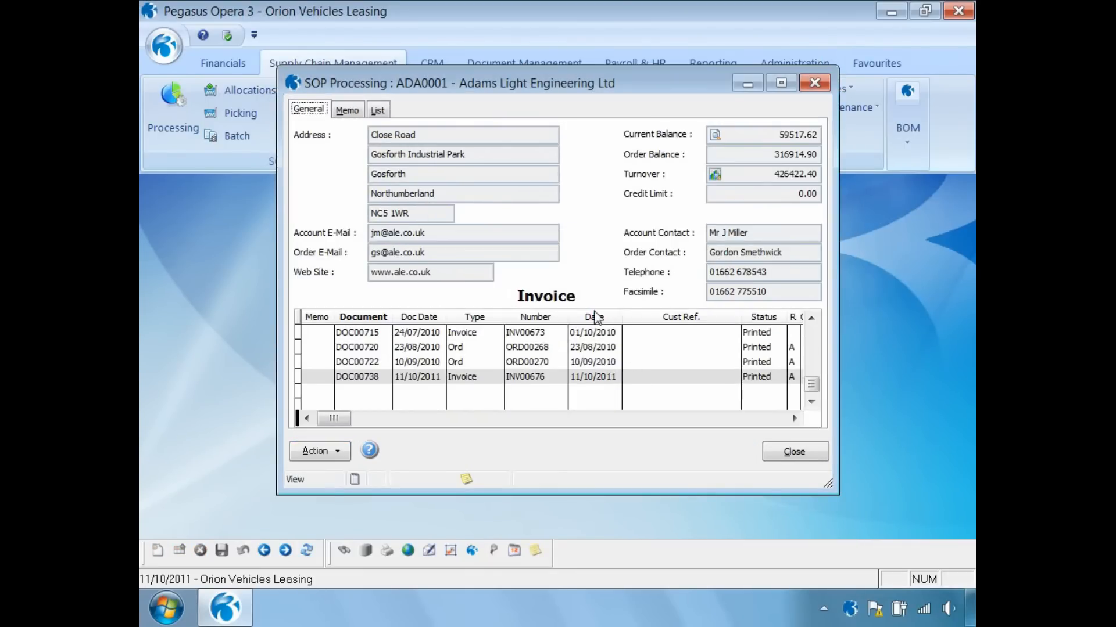
- Check the posted invoice's goods, VAT and margin totals, then close SOP Processing
left_click(326, 455)
mouse_move(367, 213)
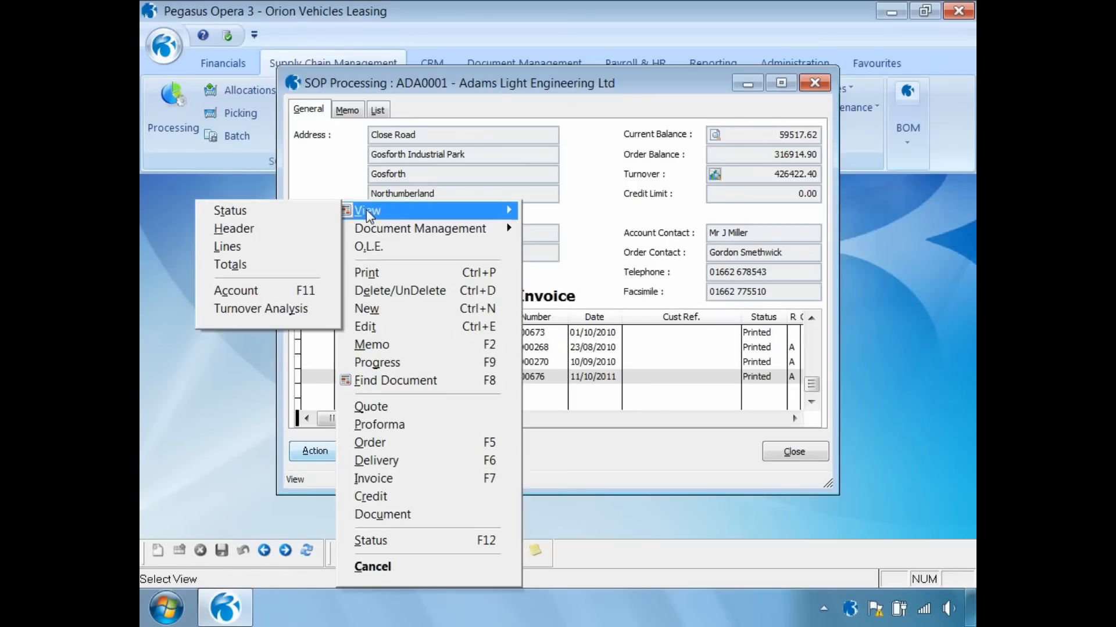
left_click(235, 267)
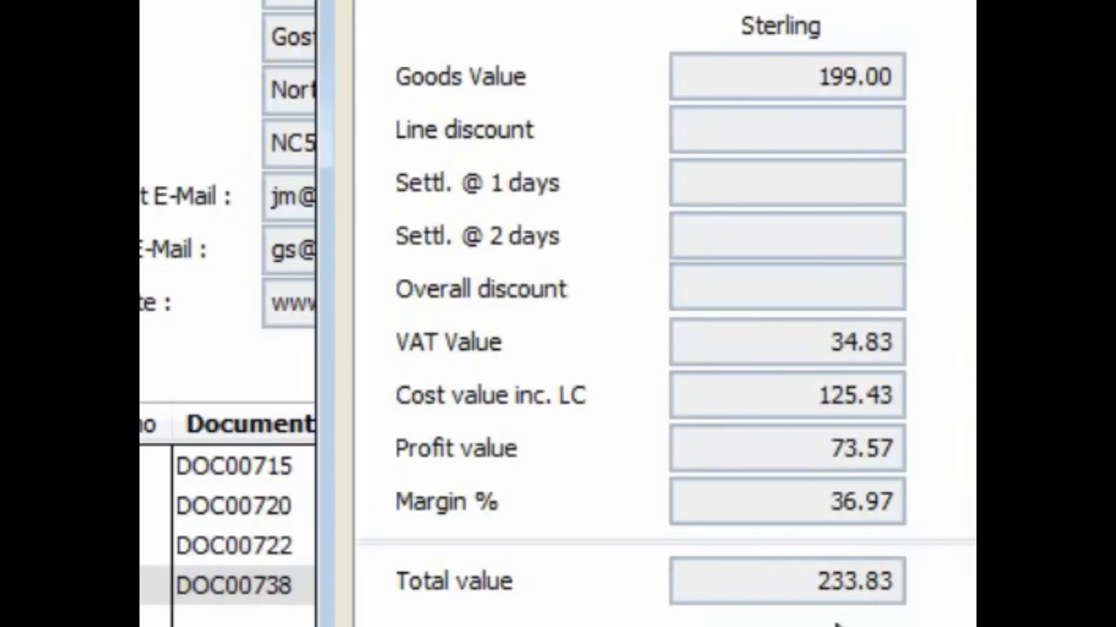
left_click(945, 551)
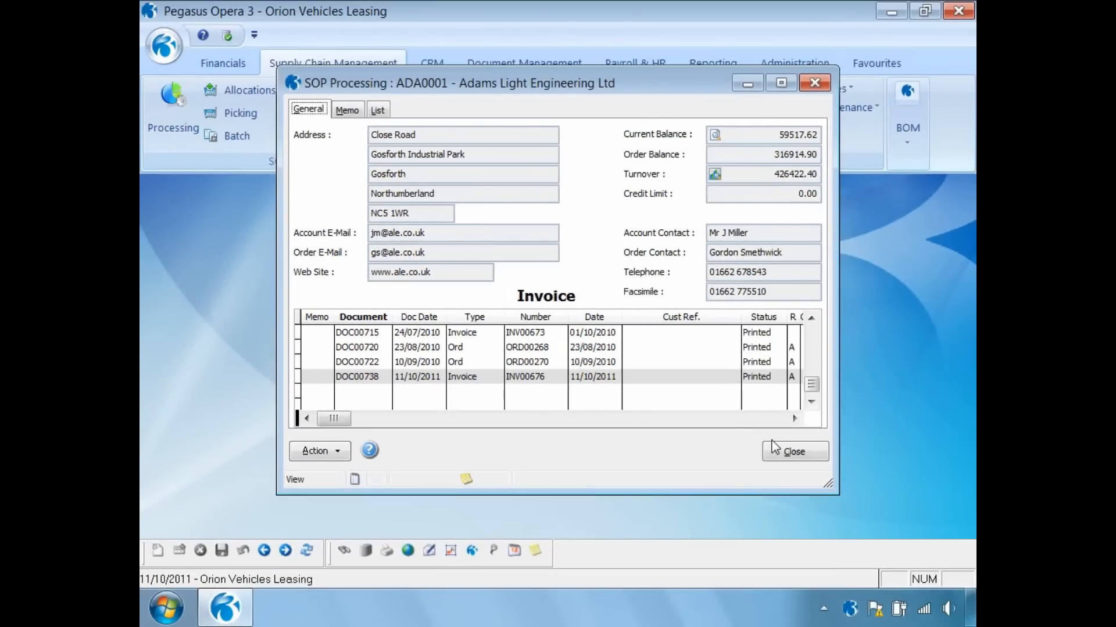
left_click(785, 451)
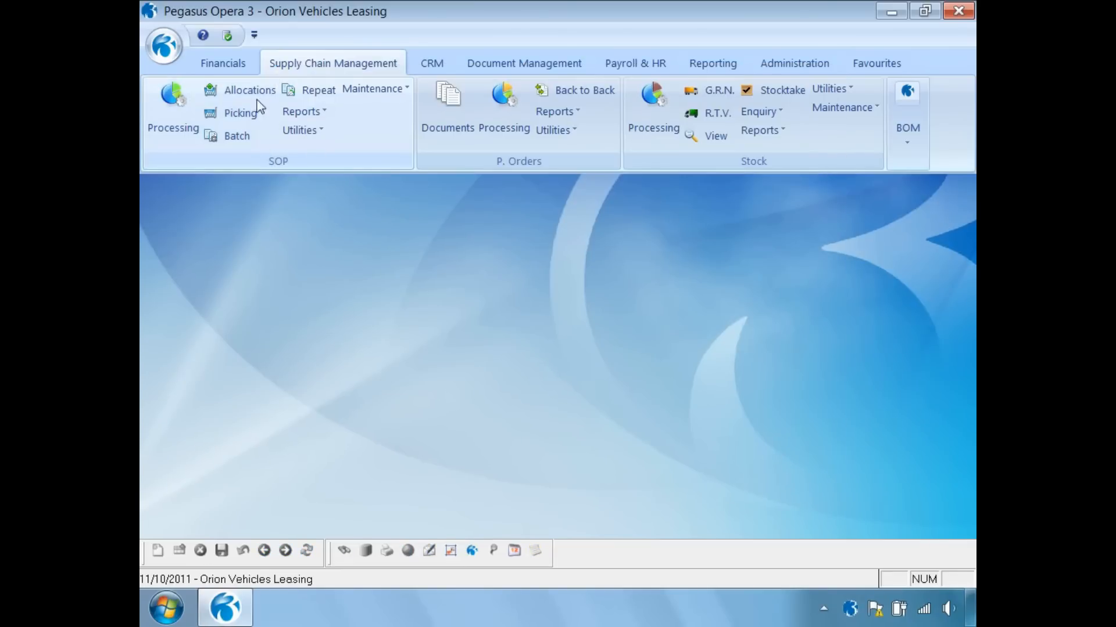
- Show Nominal View balances for 2011 period 10 (Oct 2011), grouped by nominal type and account
left_click(231, 68)
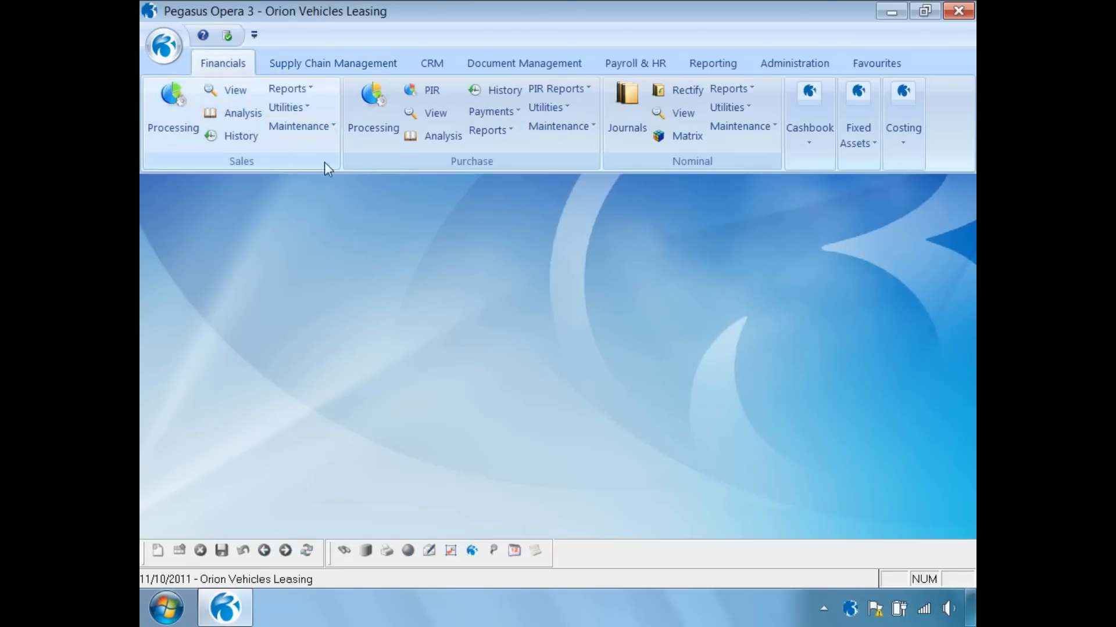
left_click(684, 116)
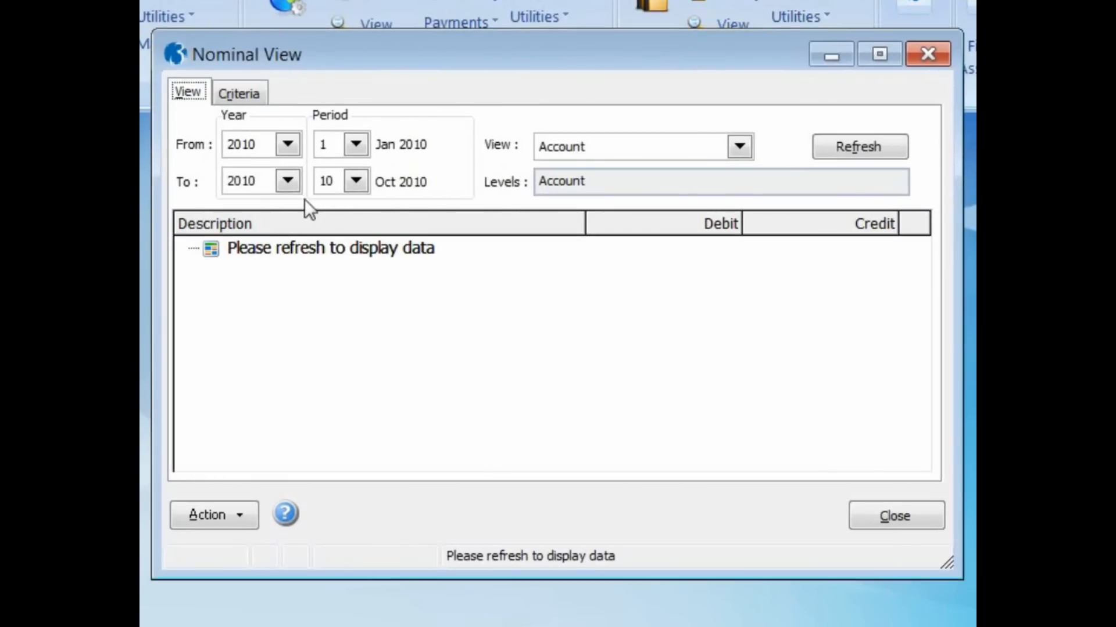
left_click(288, 181)
left_click(270, 256)
left_click(287, 144)
left_click(273, 223)
left_click(356, 144)
scroll(357, 208, "down", 1)
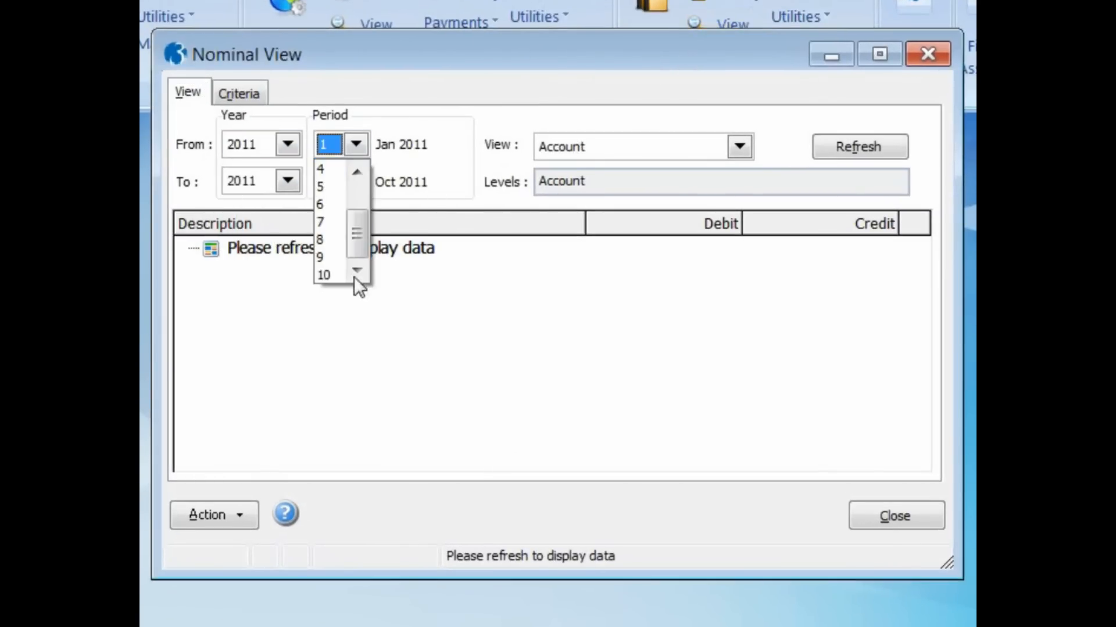
left_click(354, 275)
left_click(739, 147)
left_click(716, 186)
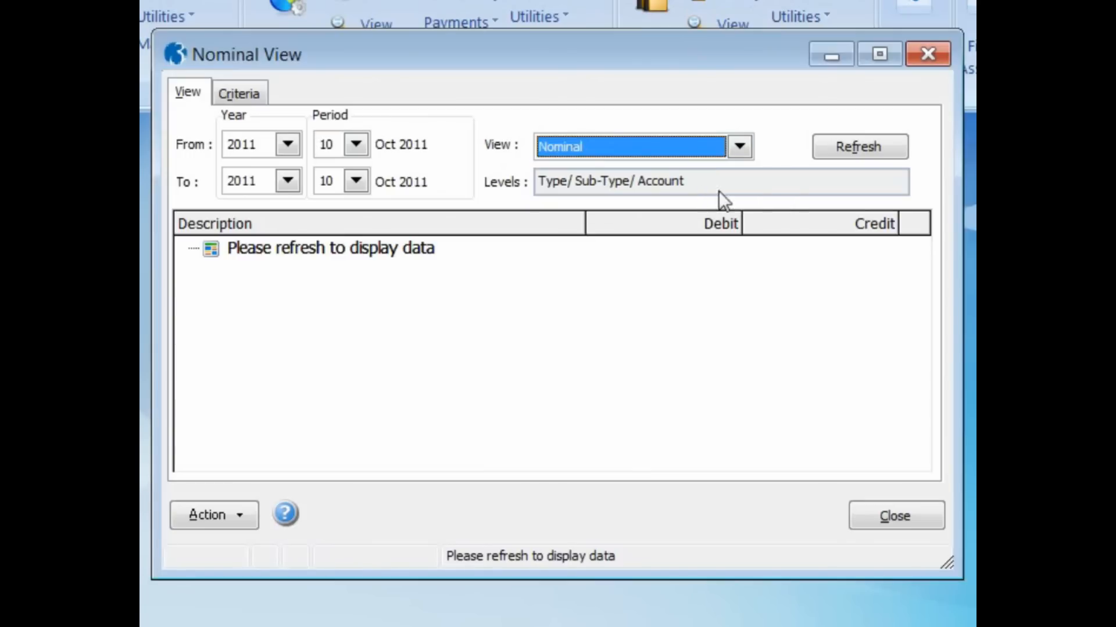
left_click(845, 147)
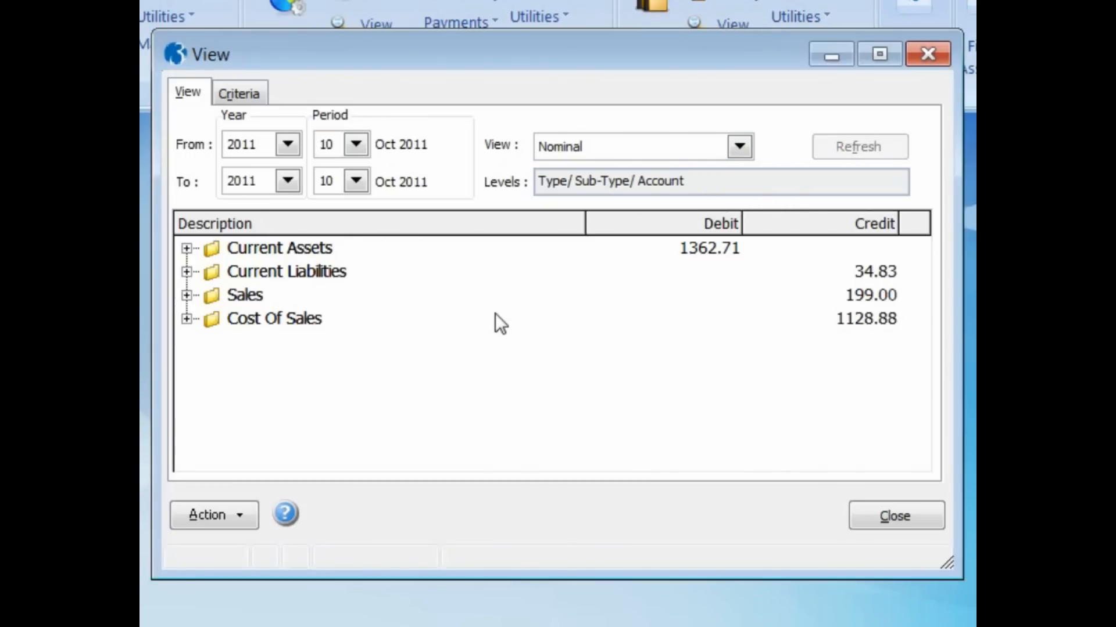
- Drill into Current Assets > Debtors to confirm Trade Debtors shows the 233.83 debit
left_click(185, 251)
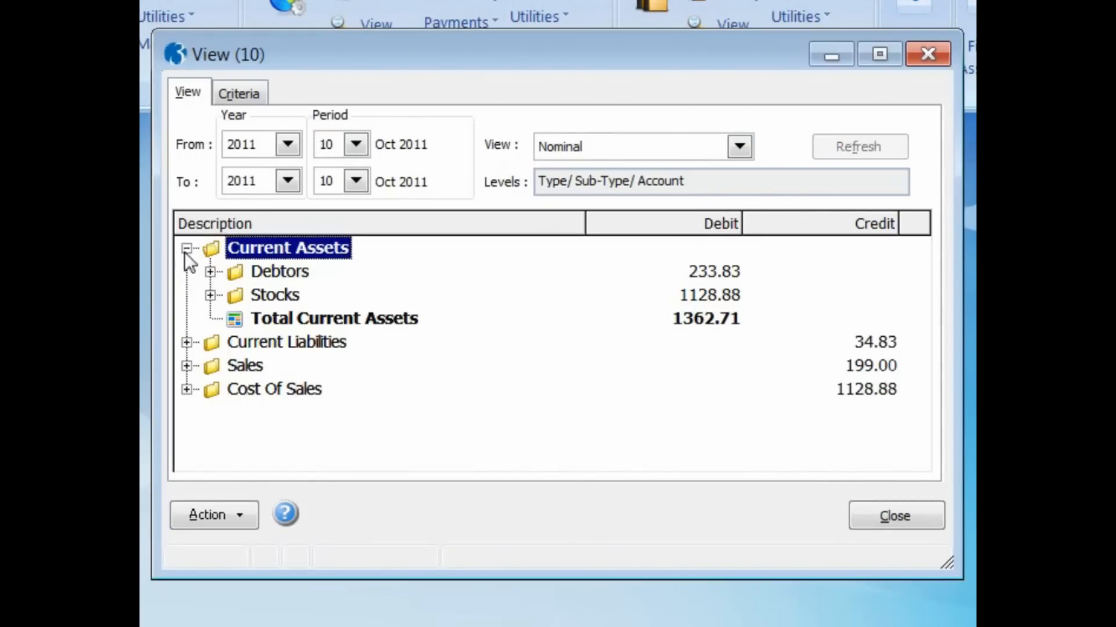
left_click(211, 272)
double_click(260, 295)
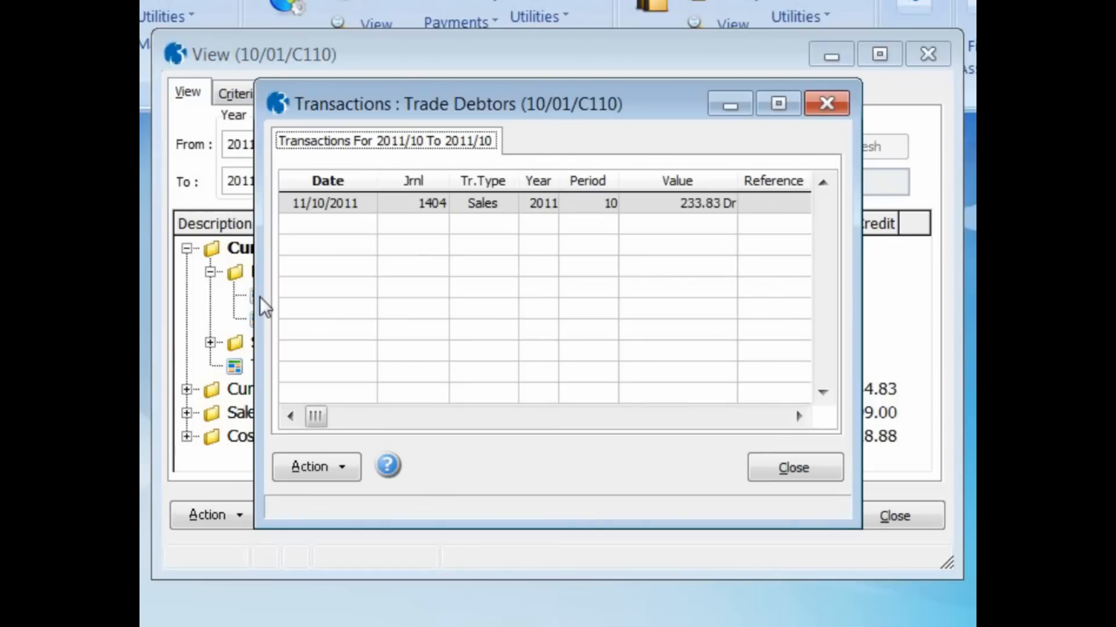
left_click(765, 466)
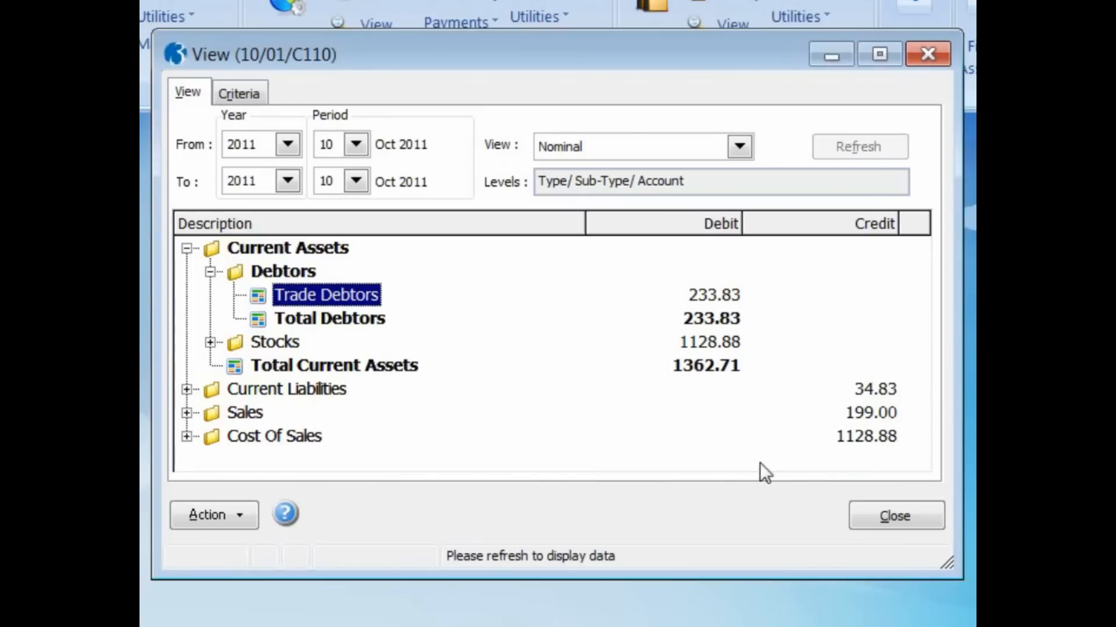
left_click(210, 342)
- Inspect the Stock account's October 2011 transactions, including the 100.00 and 25.43 credits
double_click(253, 369)
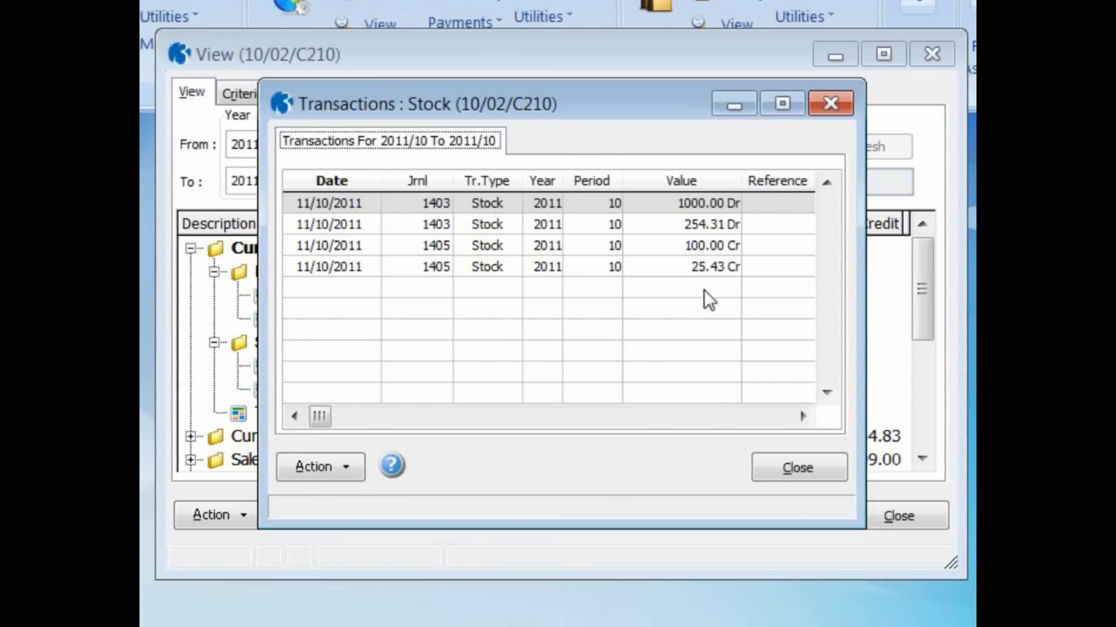
left_click(786, 468)
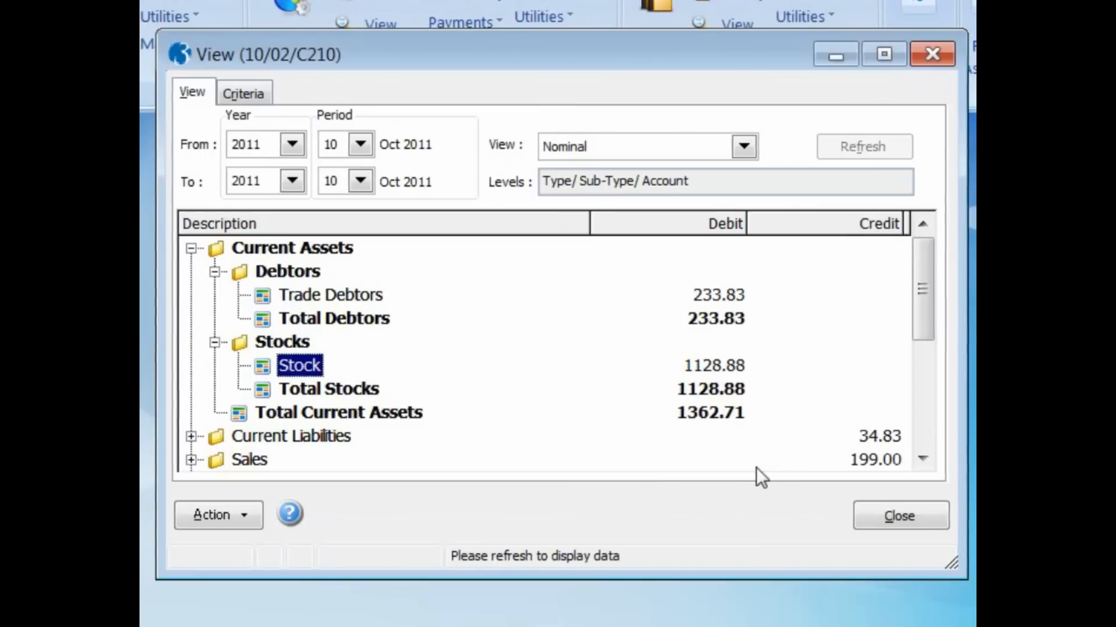